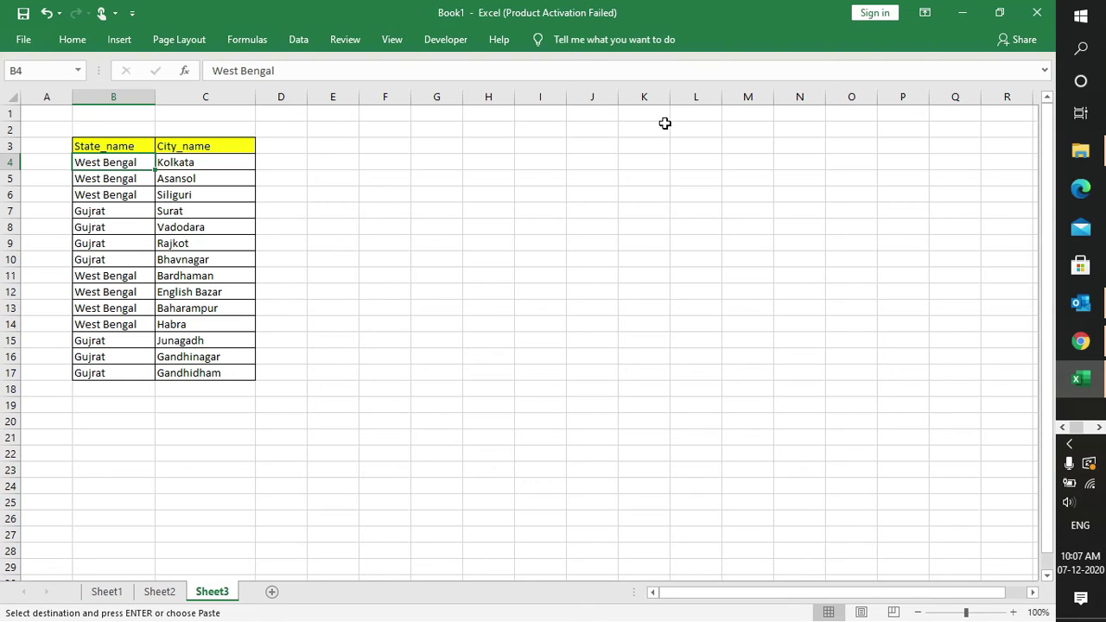
click(82, 143)
drag(83, 142, 230, 375)
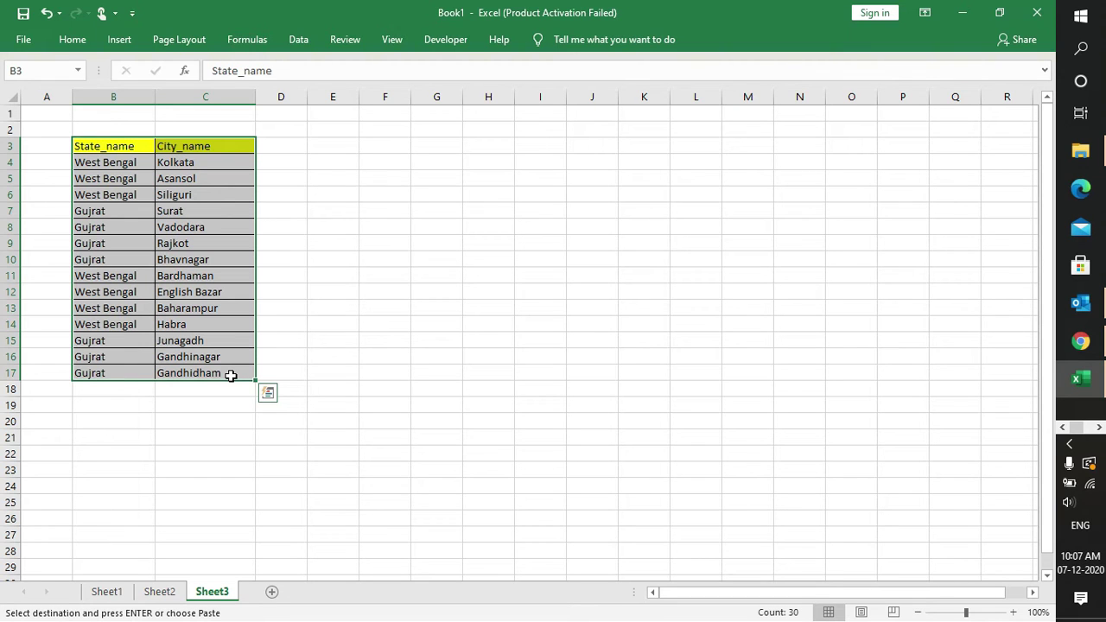
click(285, 230)
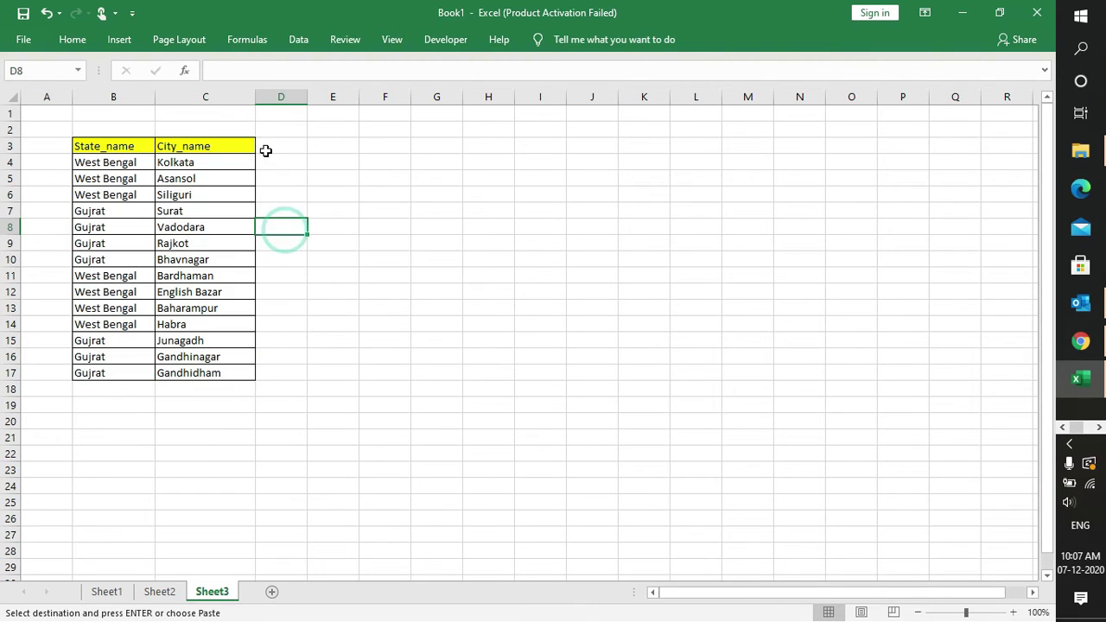
Start a PivotTable using the state and city list in Sheet3!$B$3:$C$17 as its source range.
click(120, 41)
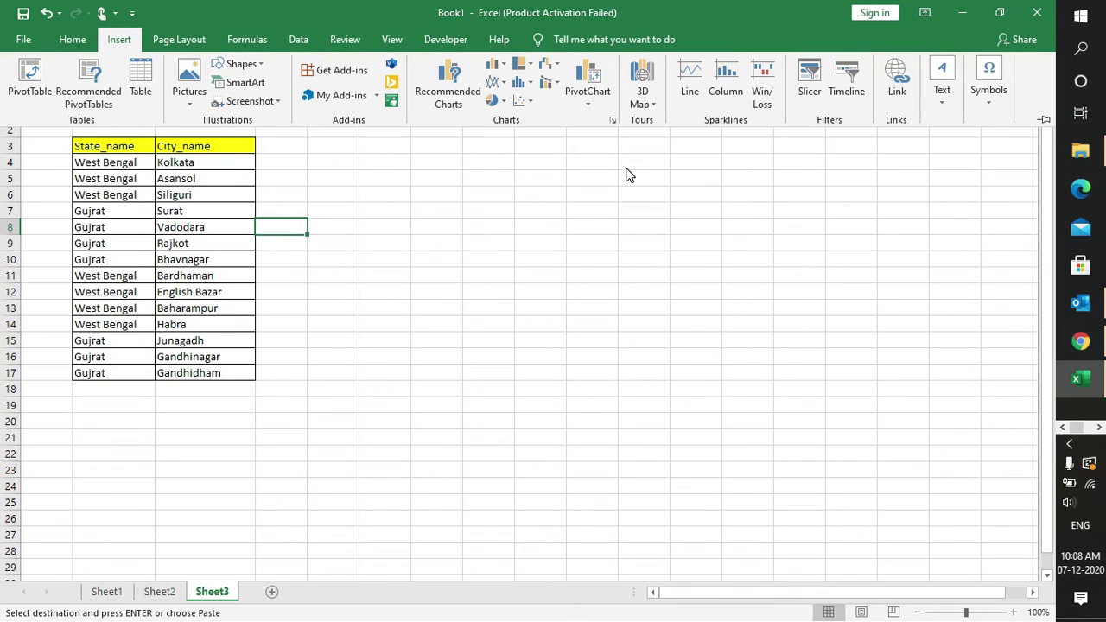
click(1044, 118)
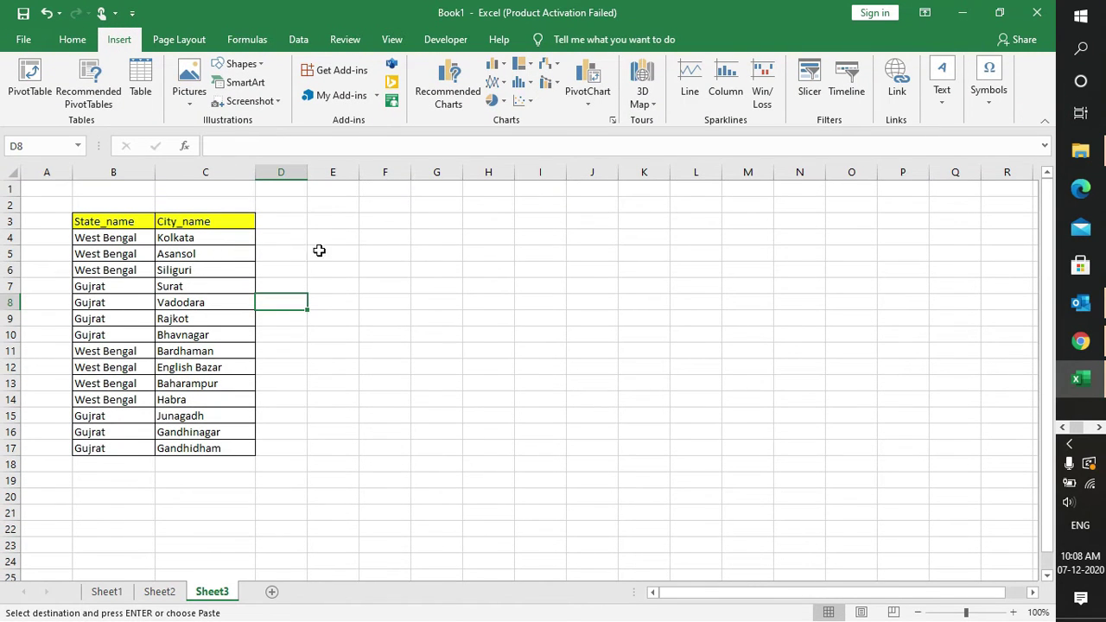
click(300, 221)
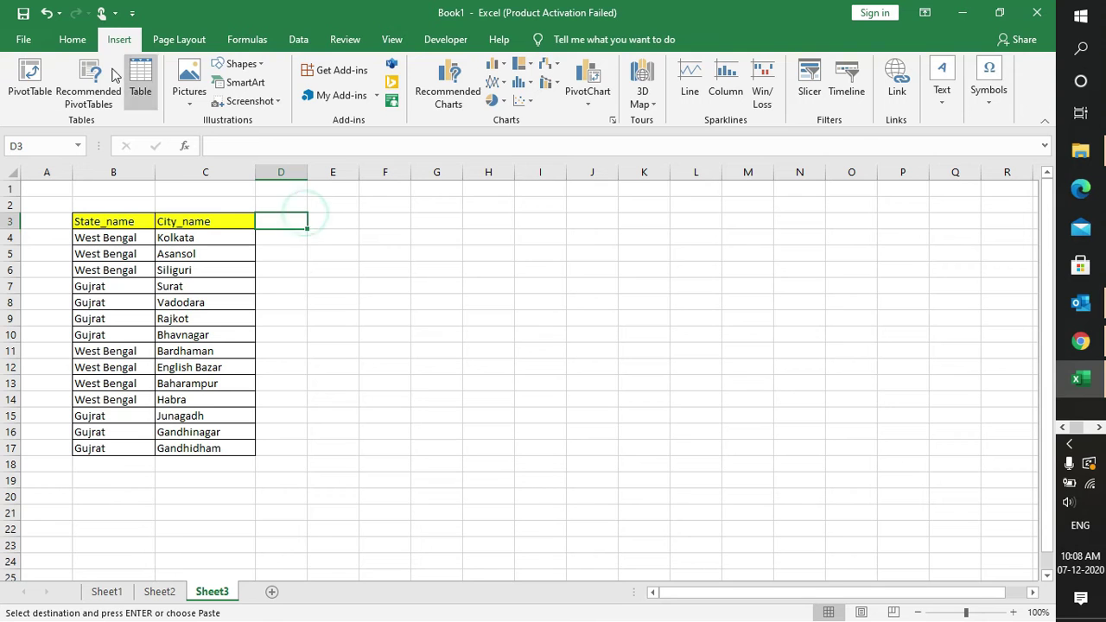
click(26, 76)
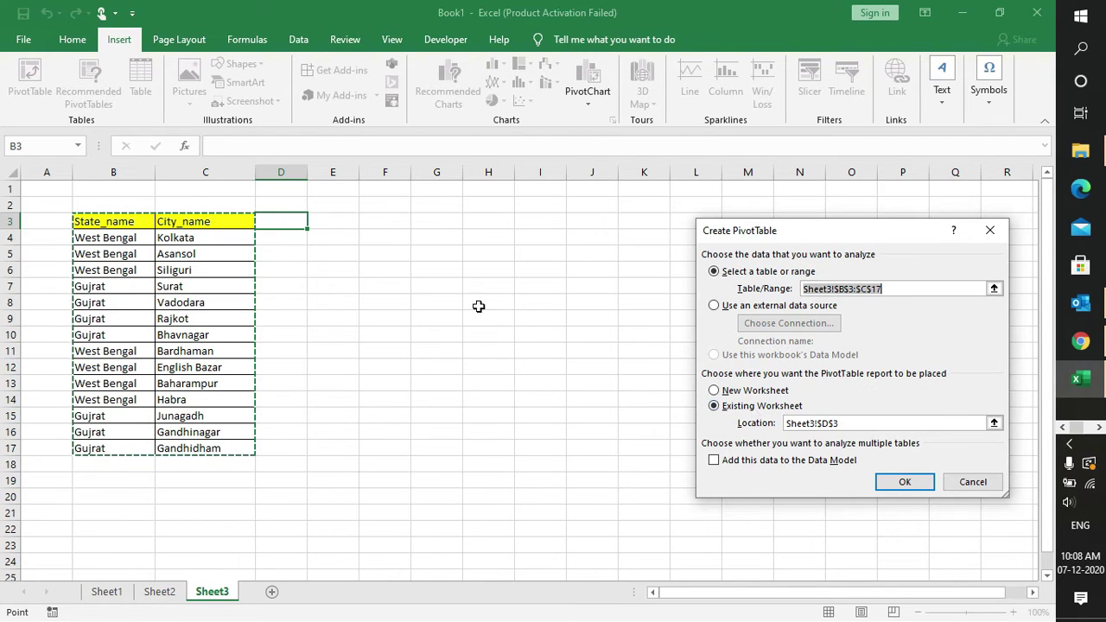
click(369, 227)
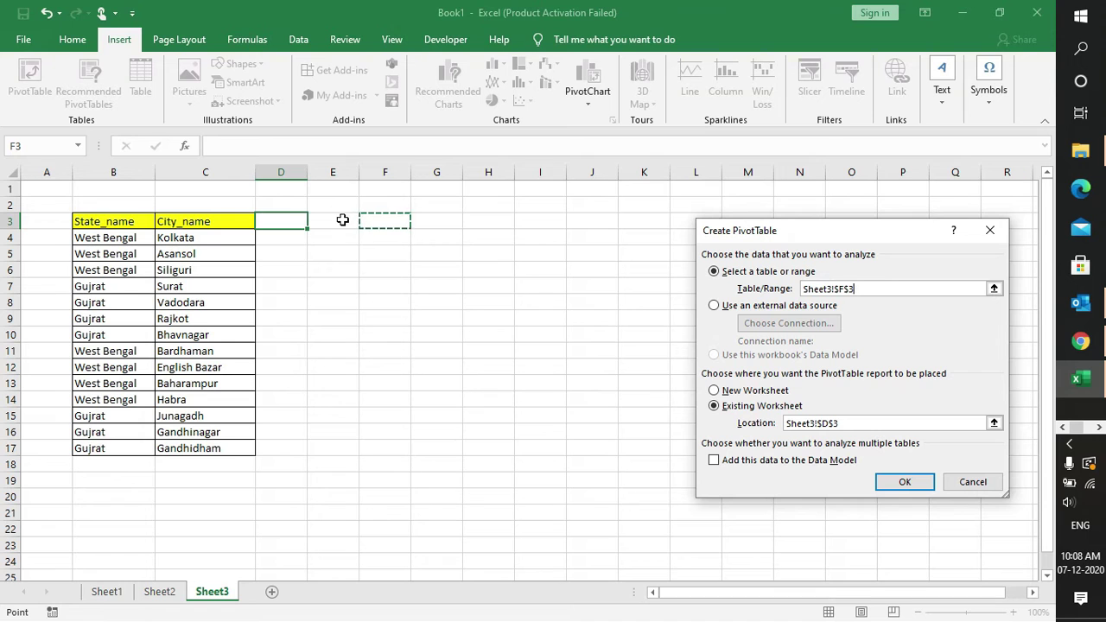
click(121, 222)
drag(136, 224, 234, 452)
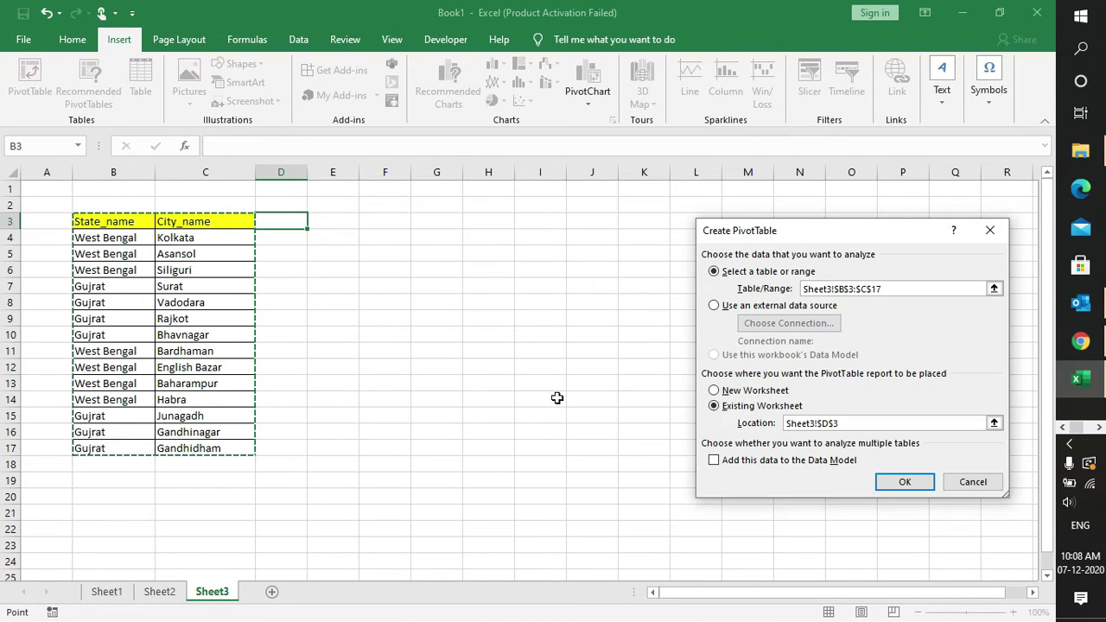
Set the PivotTable's location to cell F3 on the existing Sheet3 and create it.
click(854, 421)
key(BackSpace)
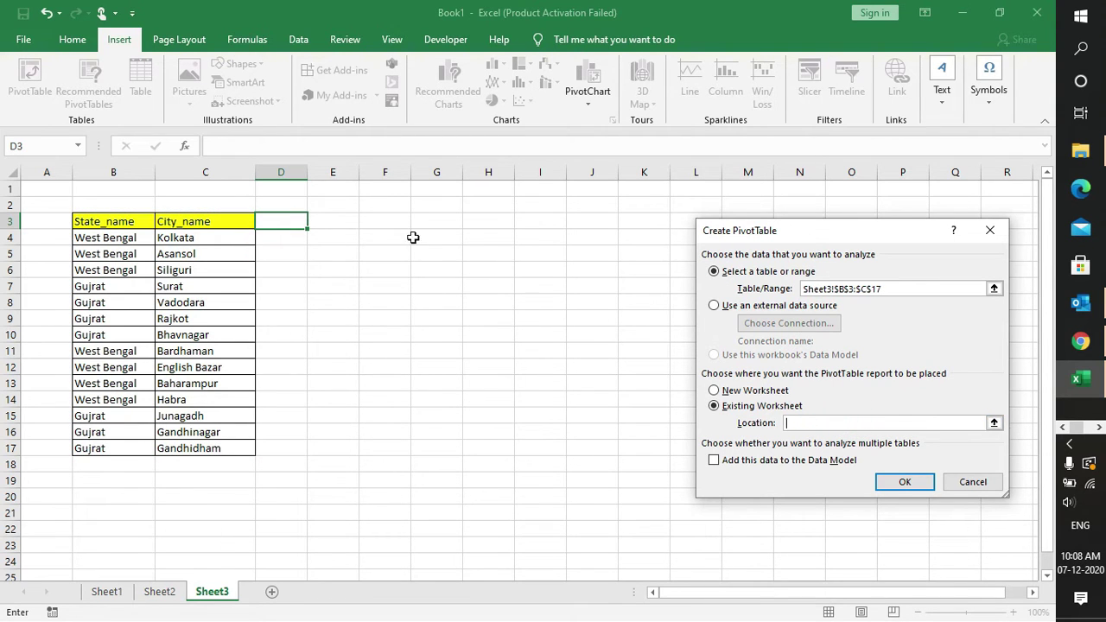
click(367, 223)
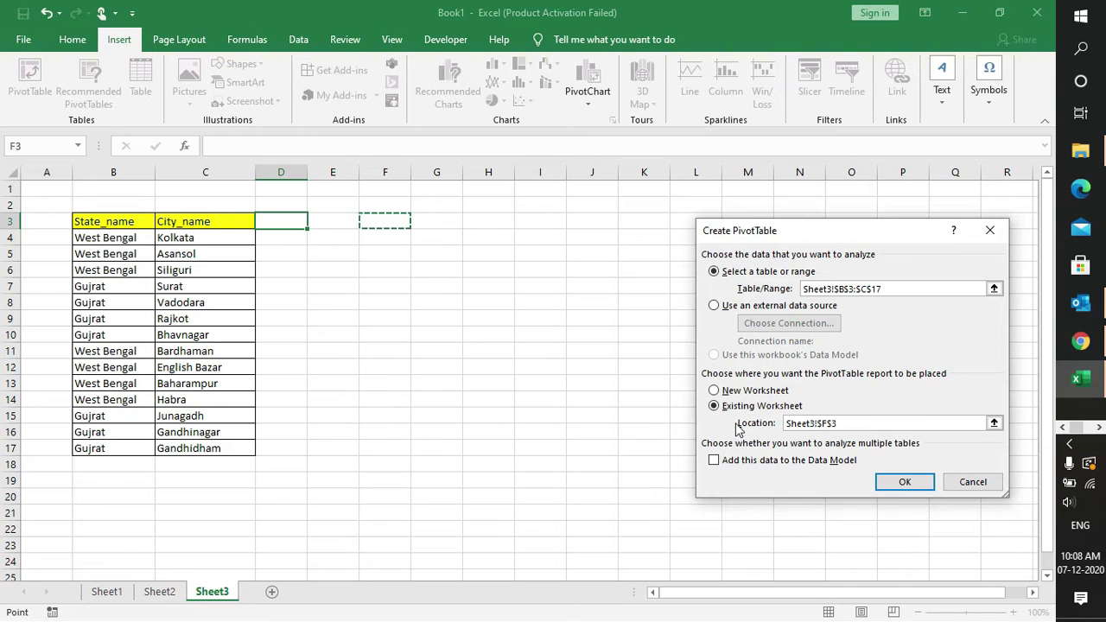
click(903, 484)
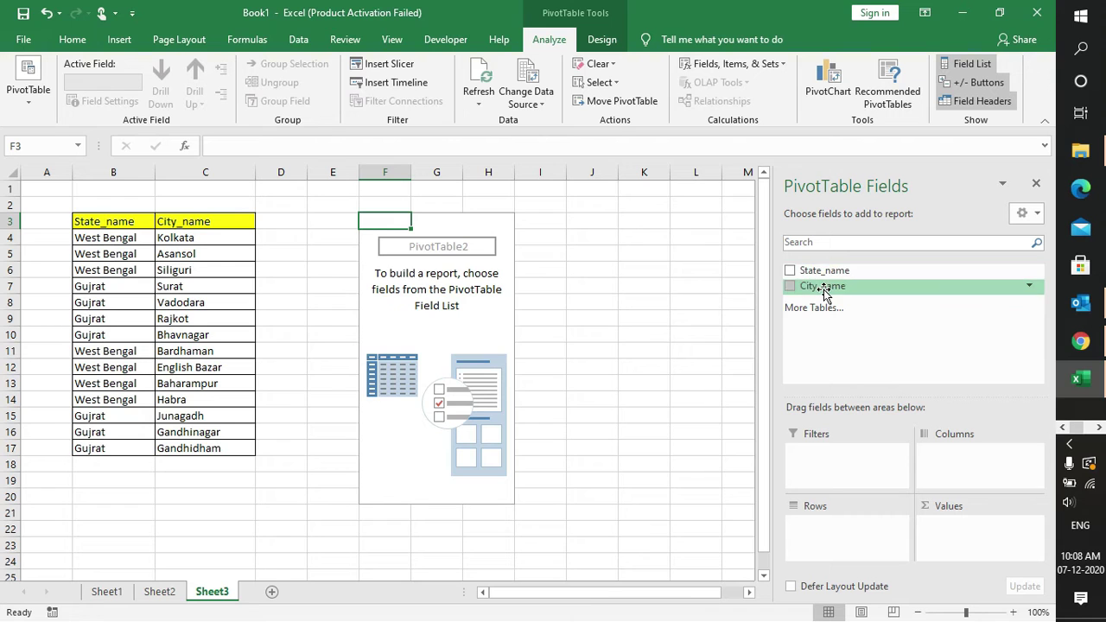
Add State_name and then City_name to the PivotTable's rows and show the report in outline form.
drag(809, 270, 808, 531)
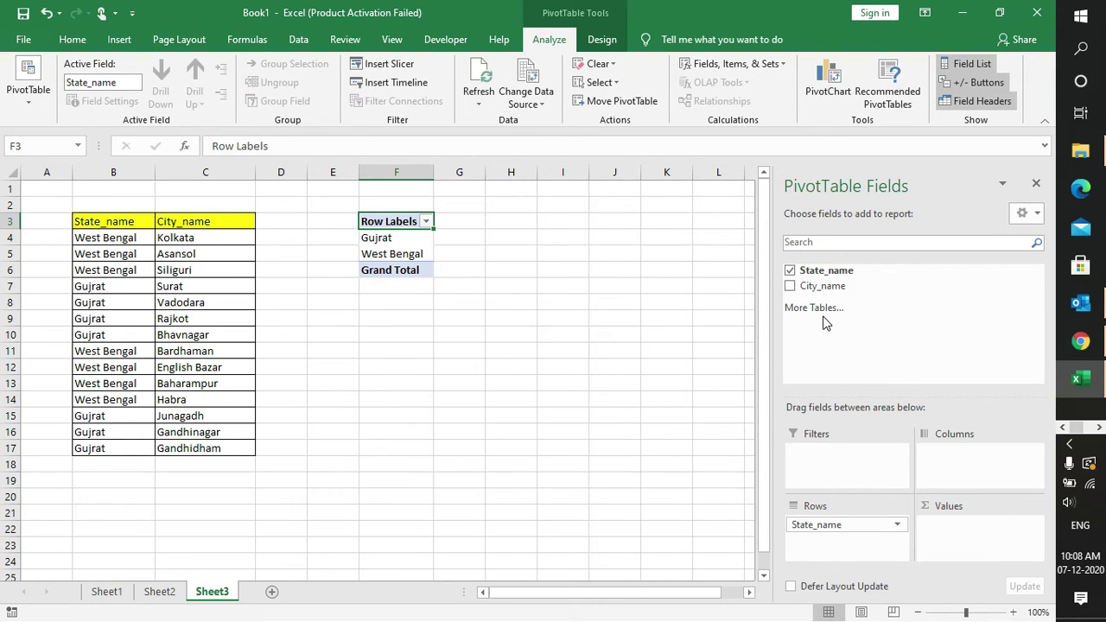
drag(820, 285, 812, 546)
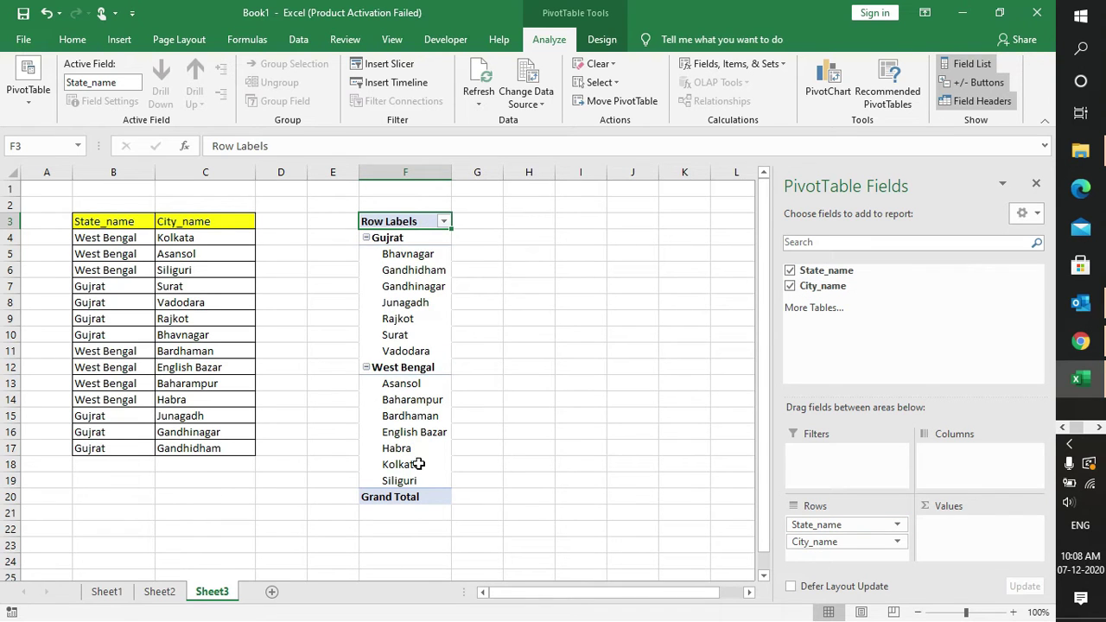
click(408, 303)
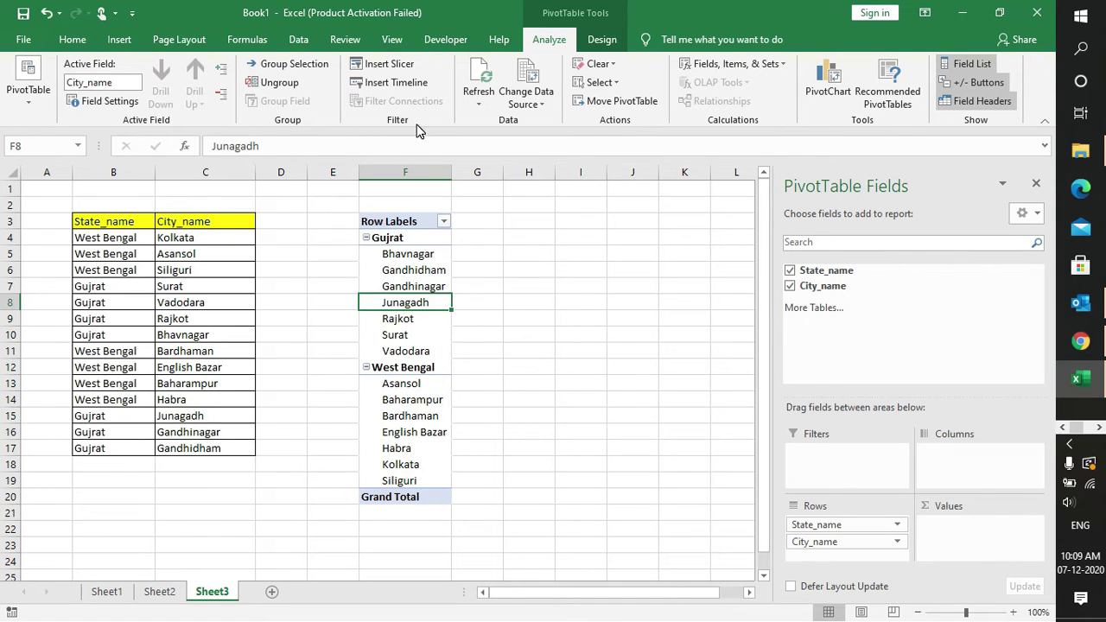
click(602, 40)
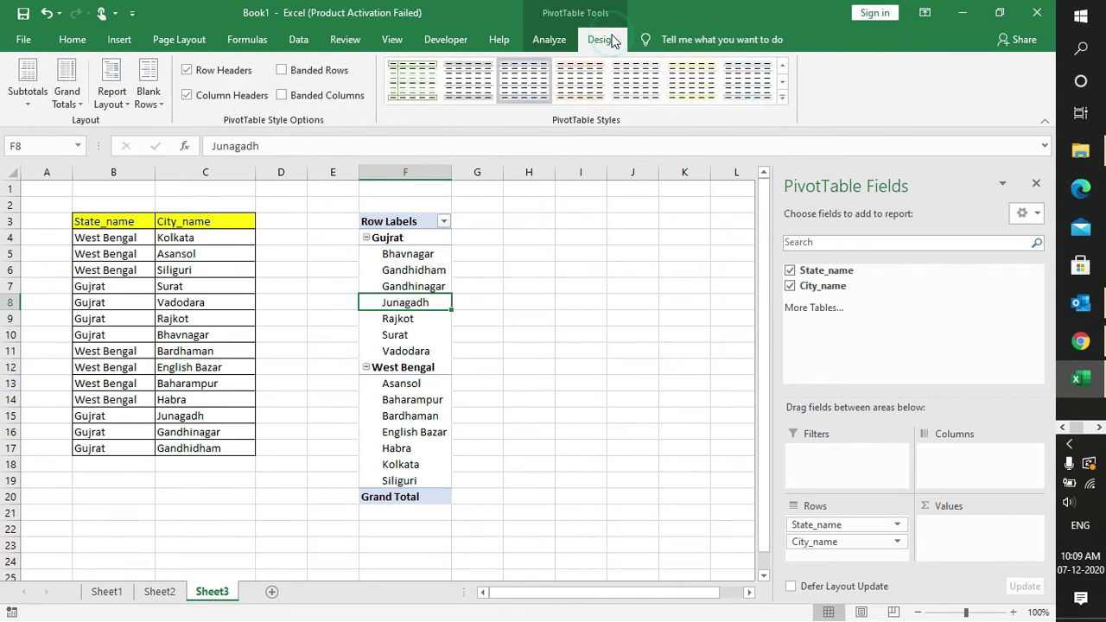
click(122, 110)
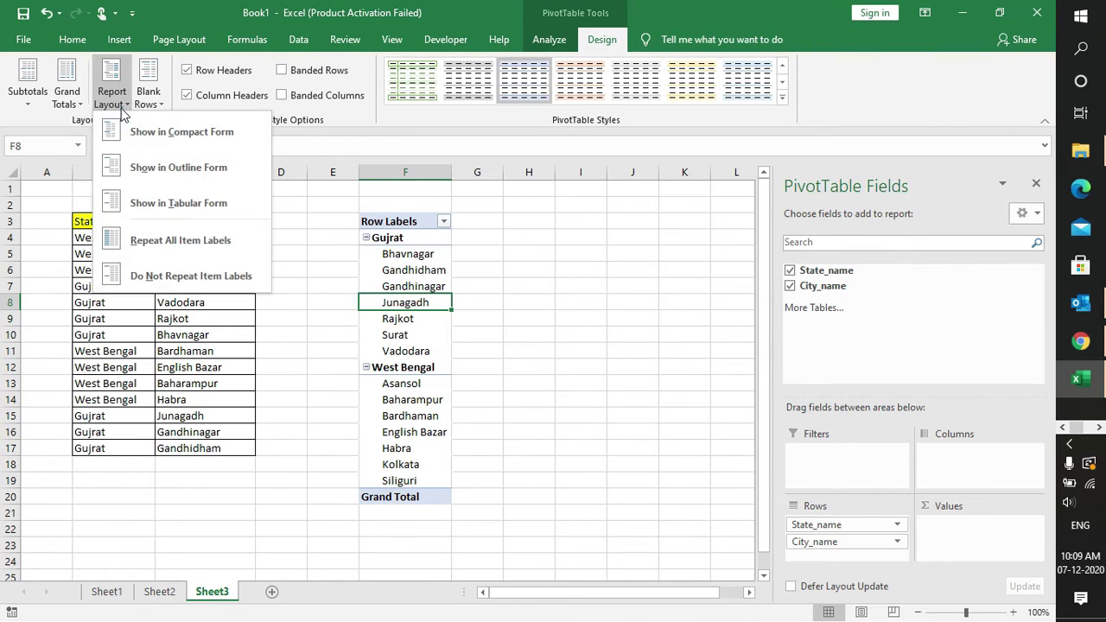
click(172, 180)
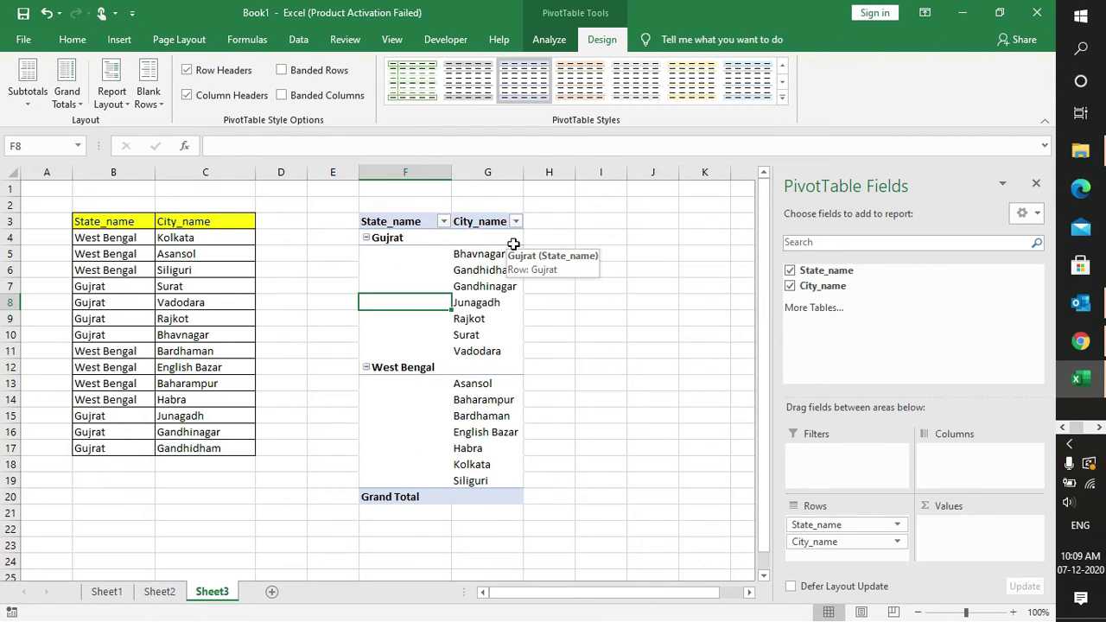
click(601, 274)
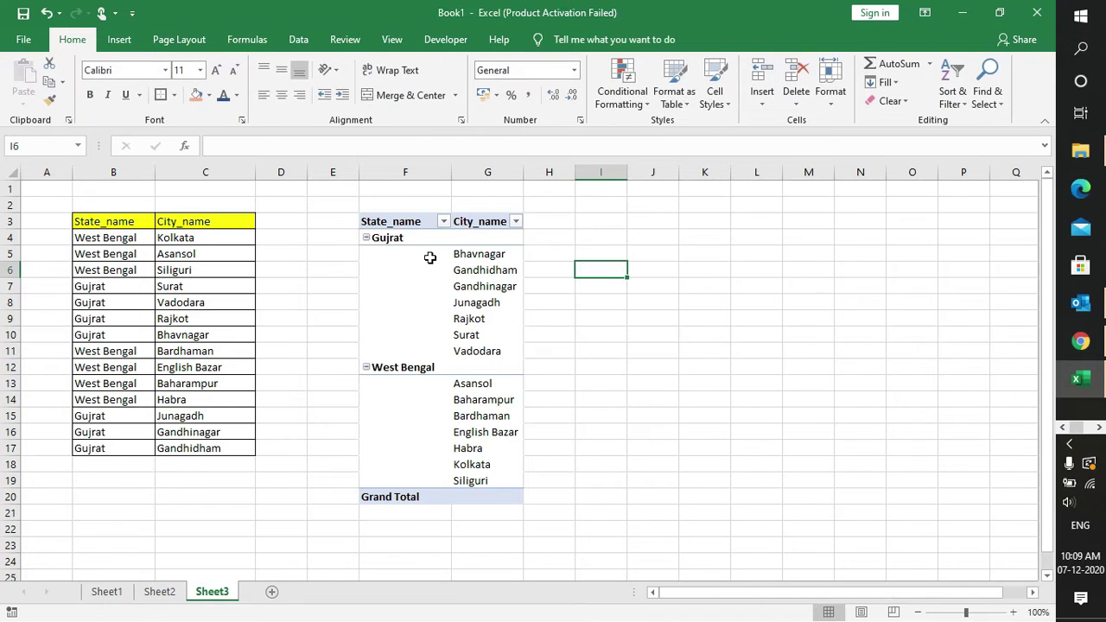
click(469, 367)
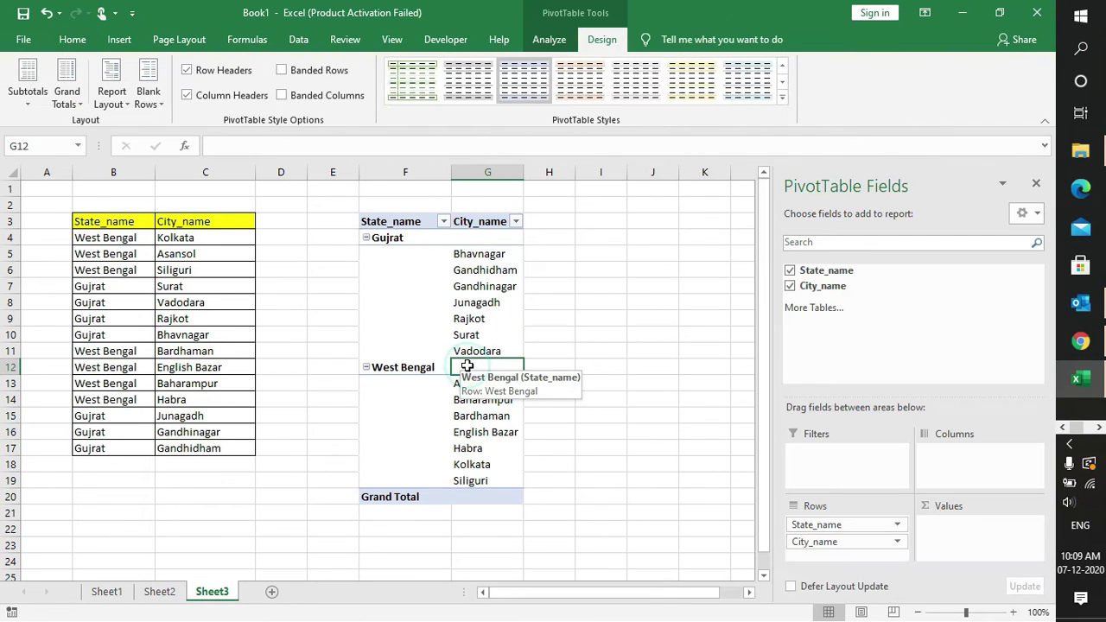
click(459, 500)
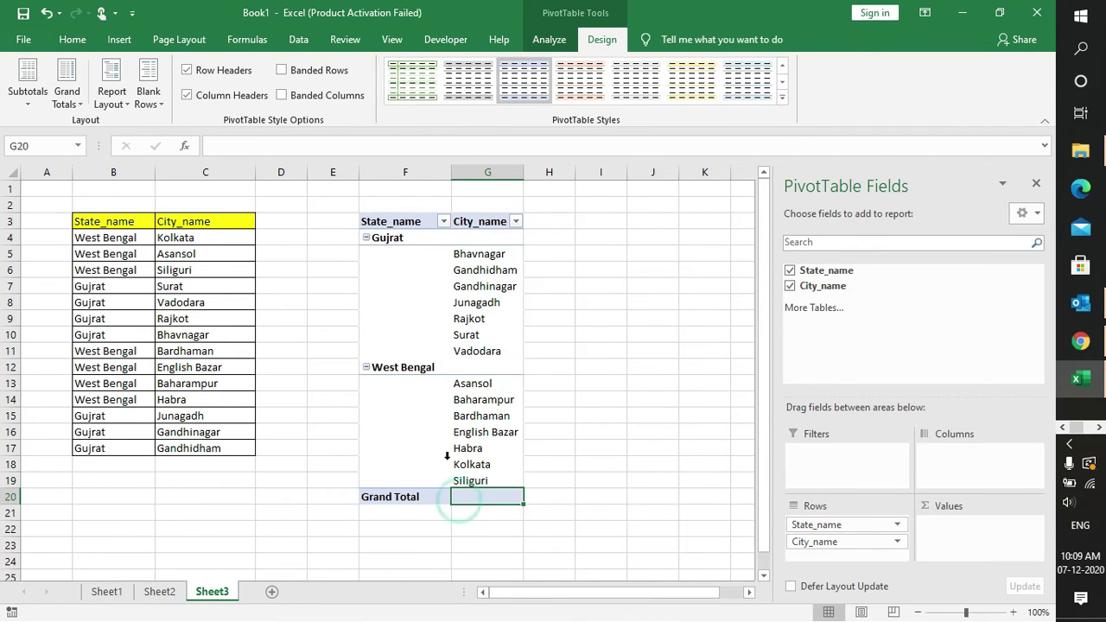
drag(387, 223, 450, 505)
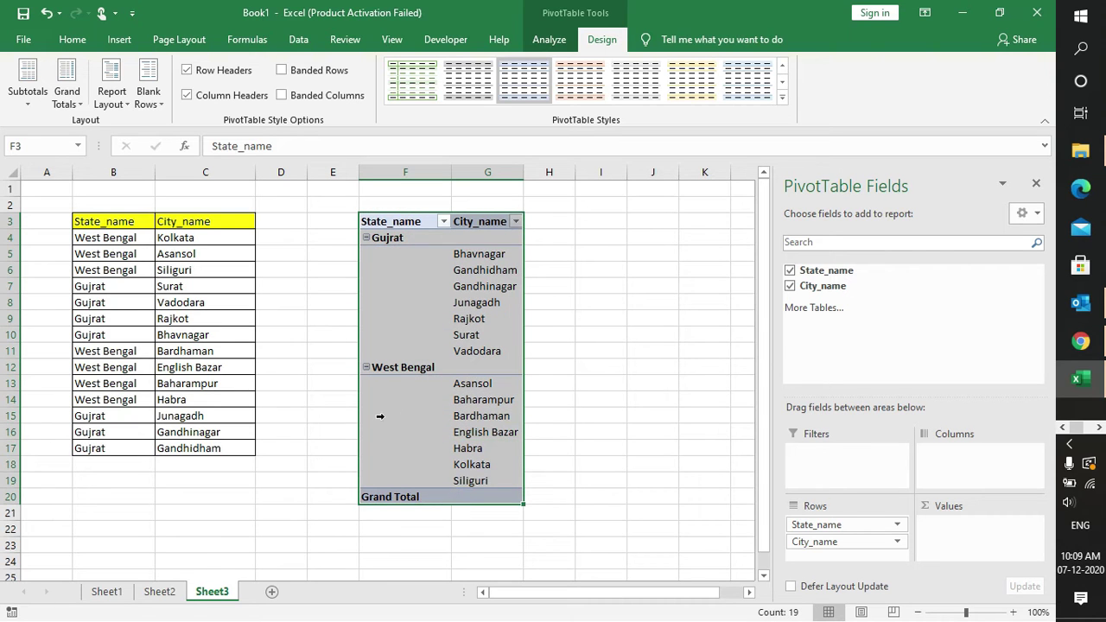
Turn off the PivotTable's subtotals and switch off its grand totals for rows and columns.
click(414, 405)
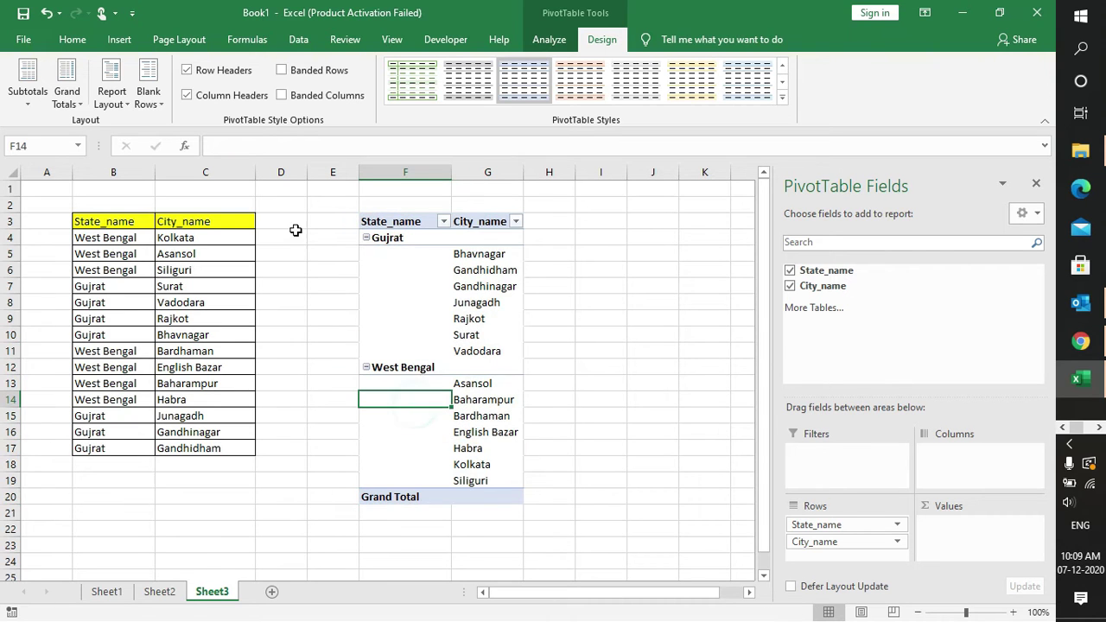
click(29, 107)
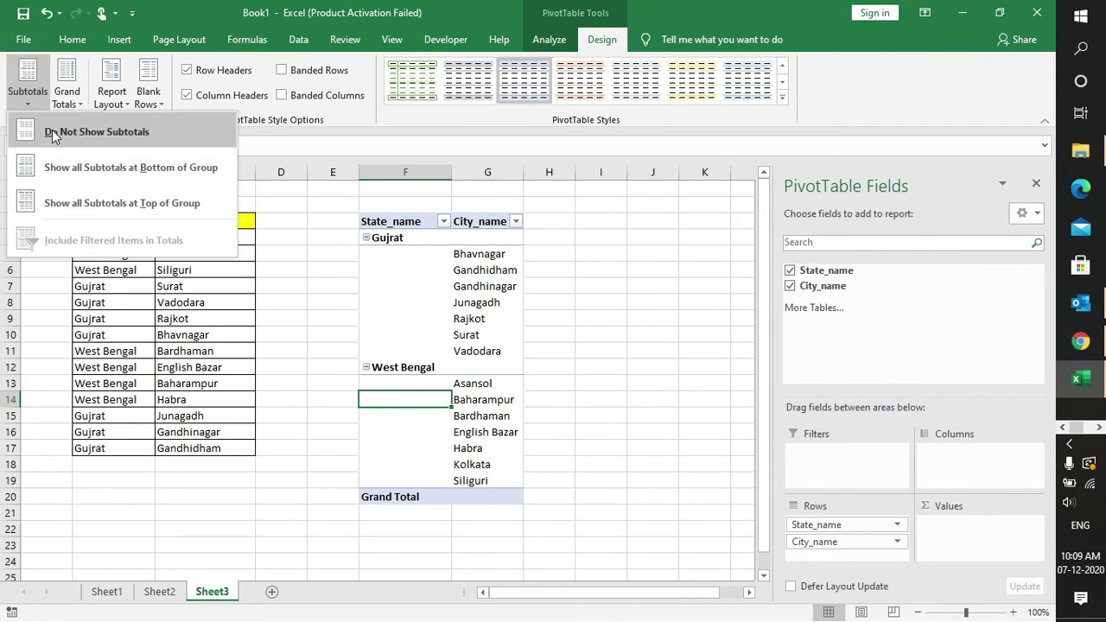
click(55, 134)
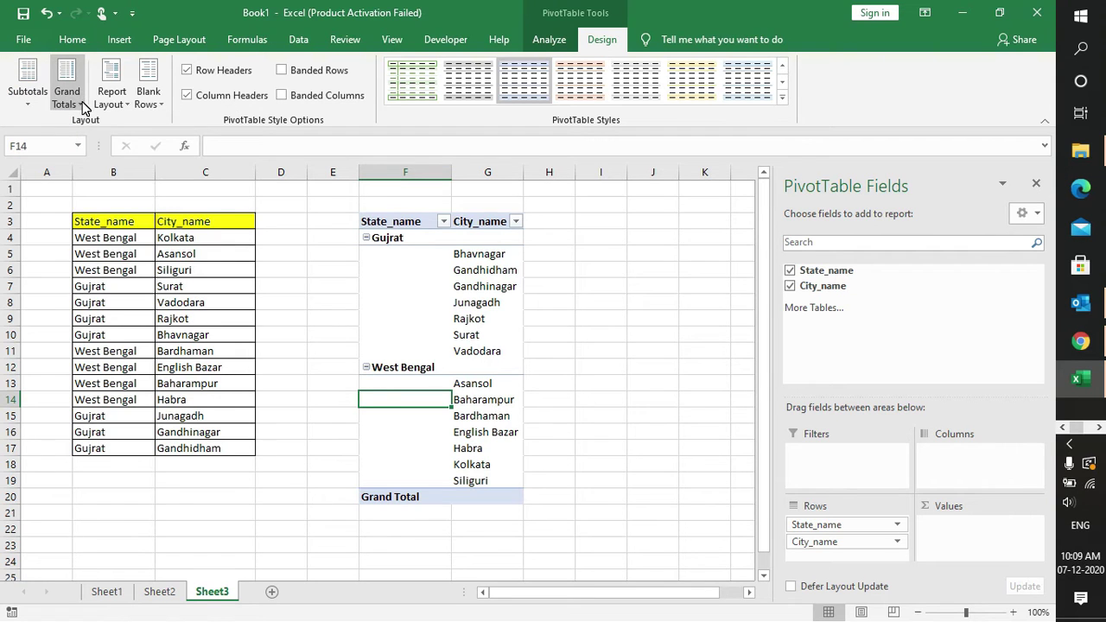
click(84, 105)
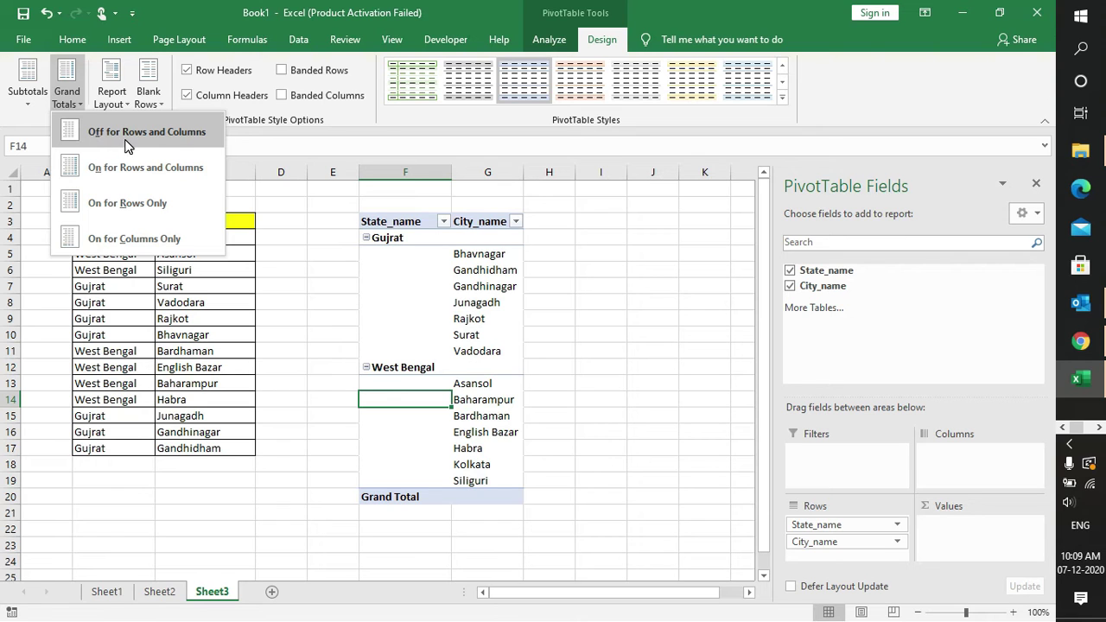
click(171, 138)
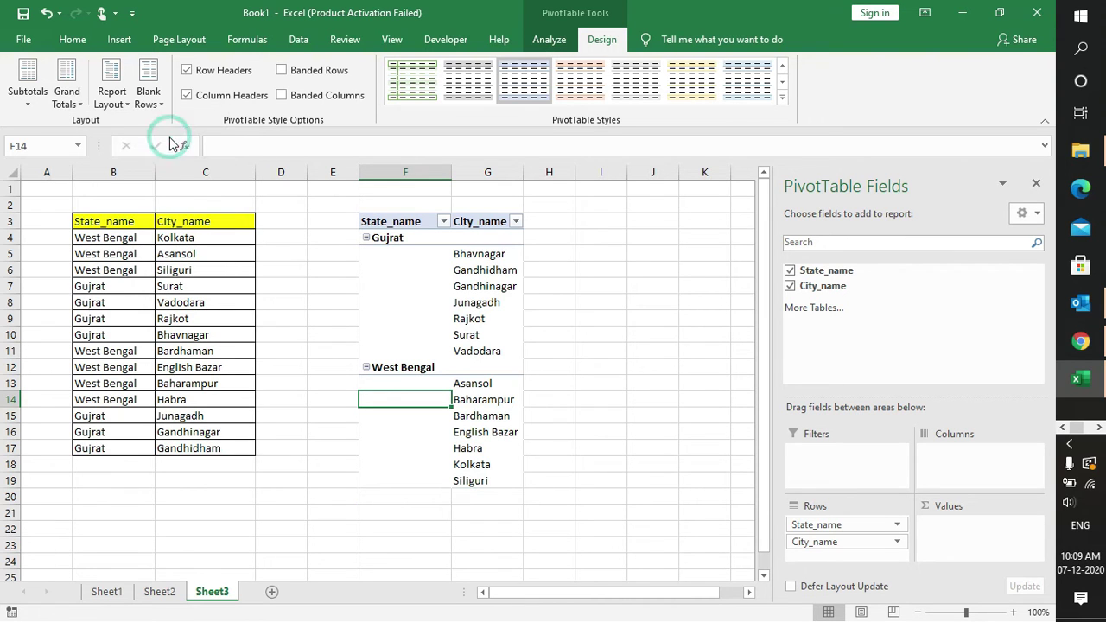
click(529, 465)
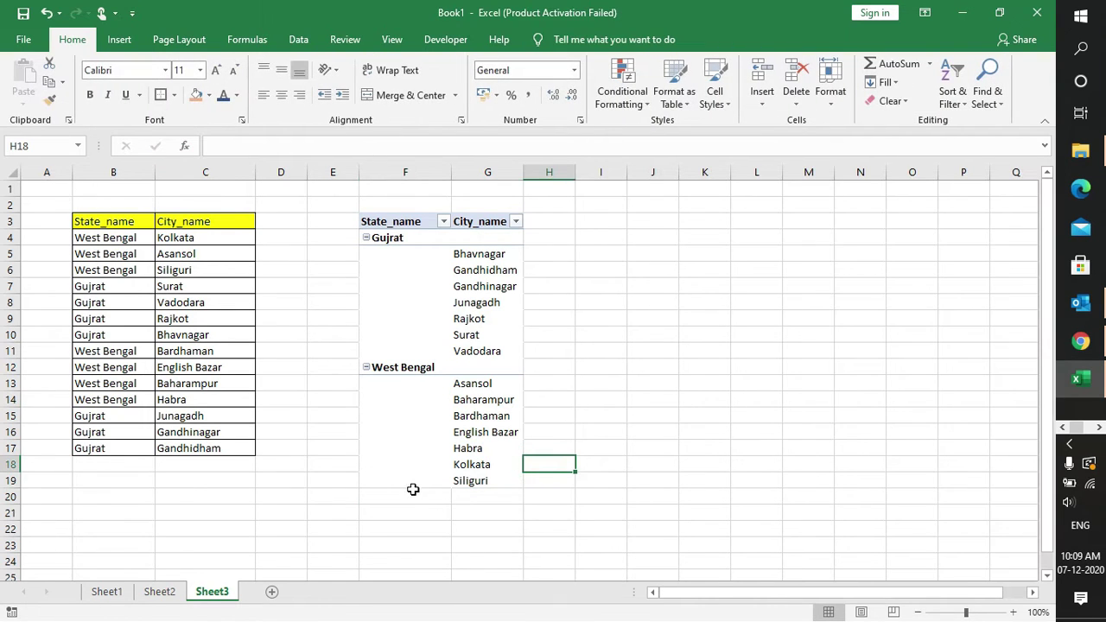
click(408, 494)
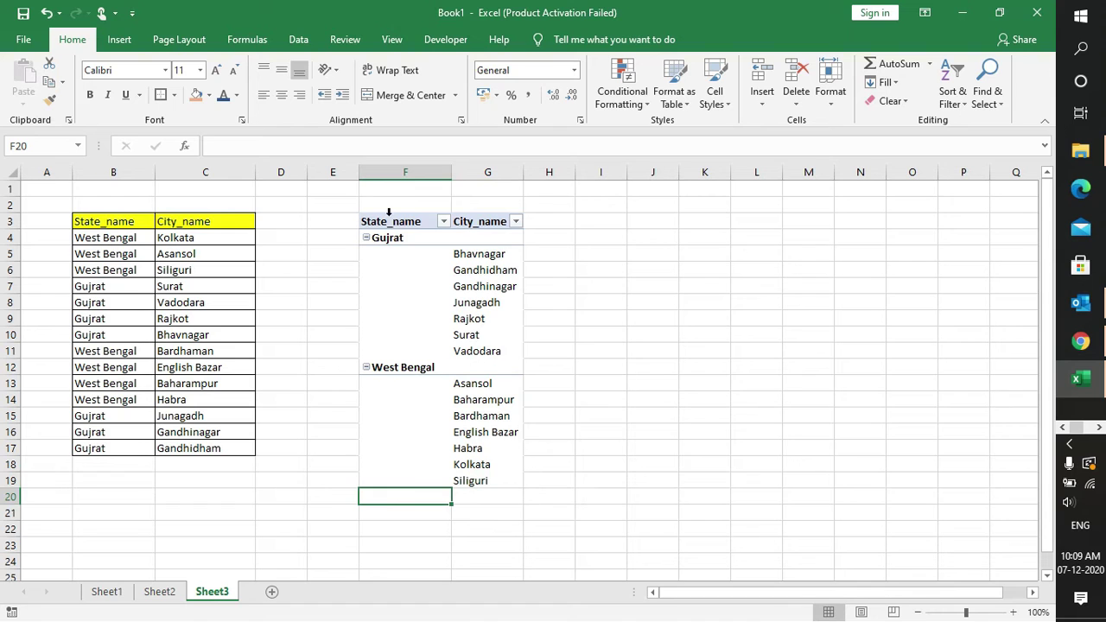
Copy the PivotTable range F3:G19 and paste it as values only starting at cell I3.
drag(380, 222, 506, 491)
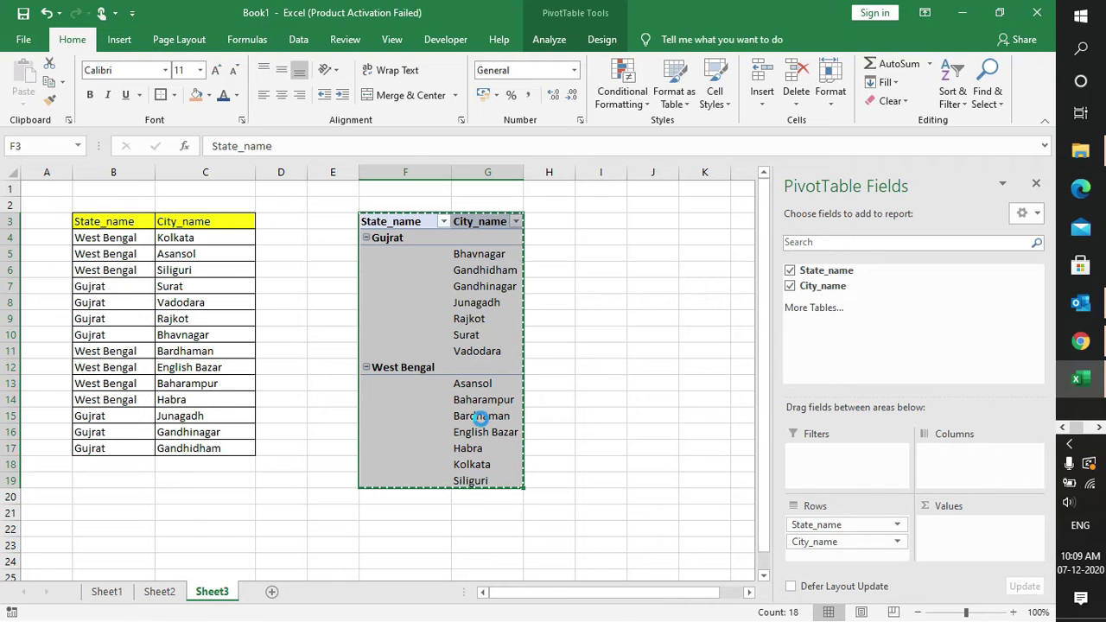
click(595, 222)
right_click(595, 222)
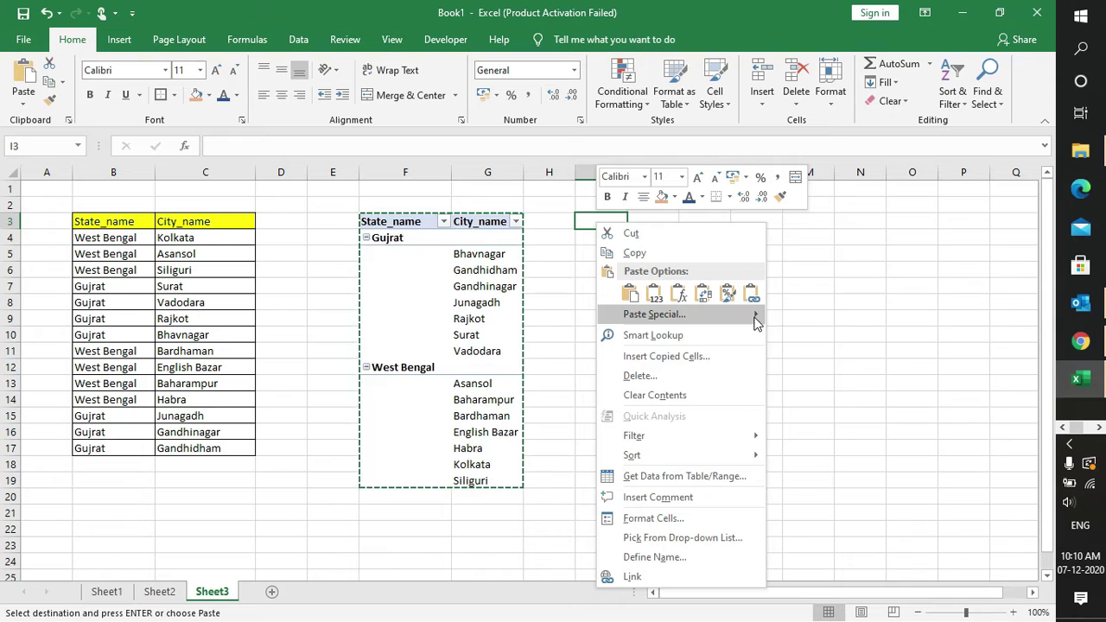
mouse_move(755, 316)
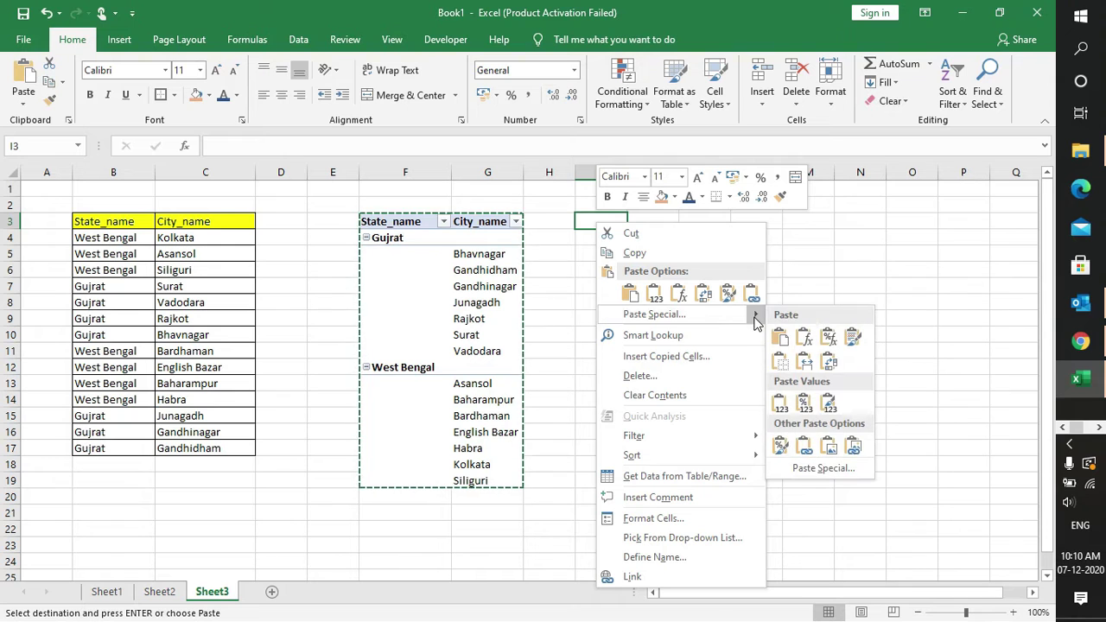
click(780, 403)
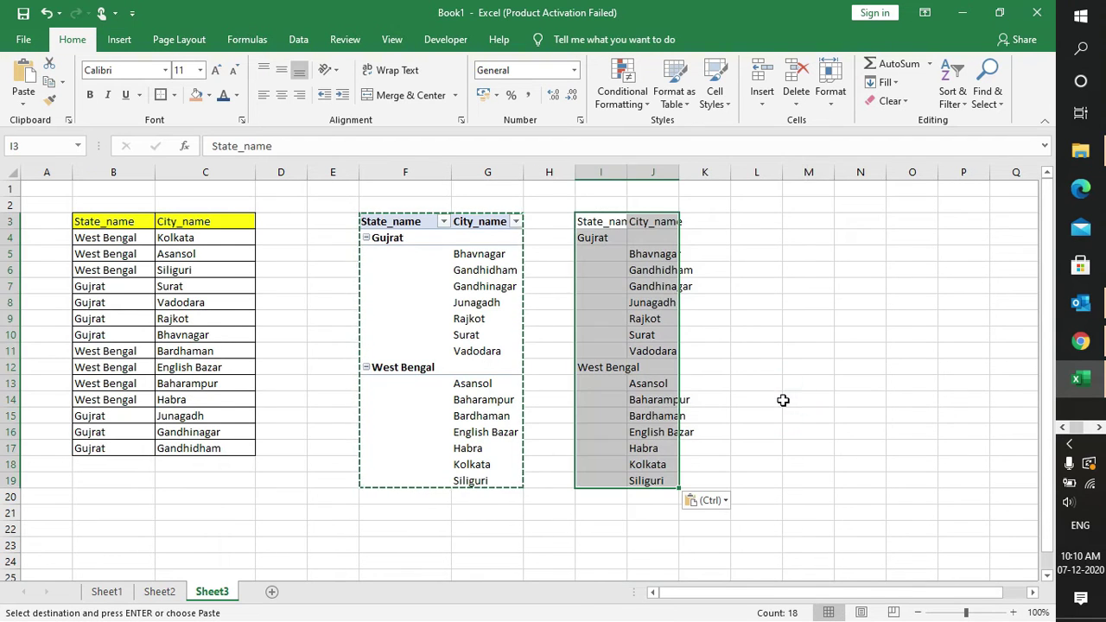
Autofit columns I and J to the pasted state and city names.
click(753, 279)
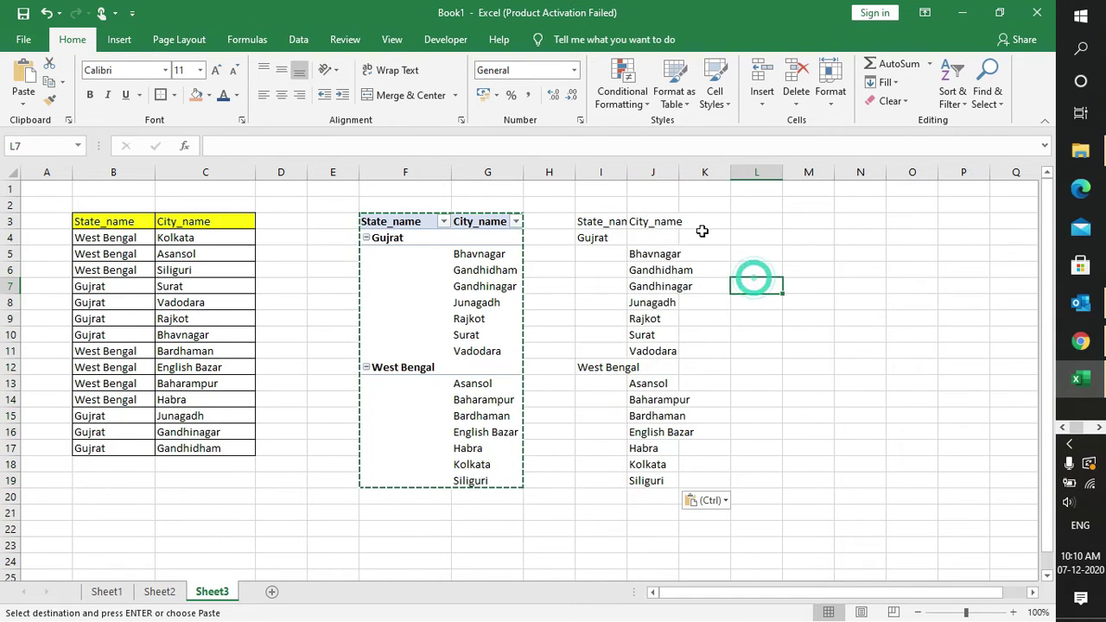
double_click(625, 175)
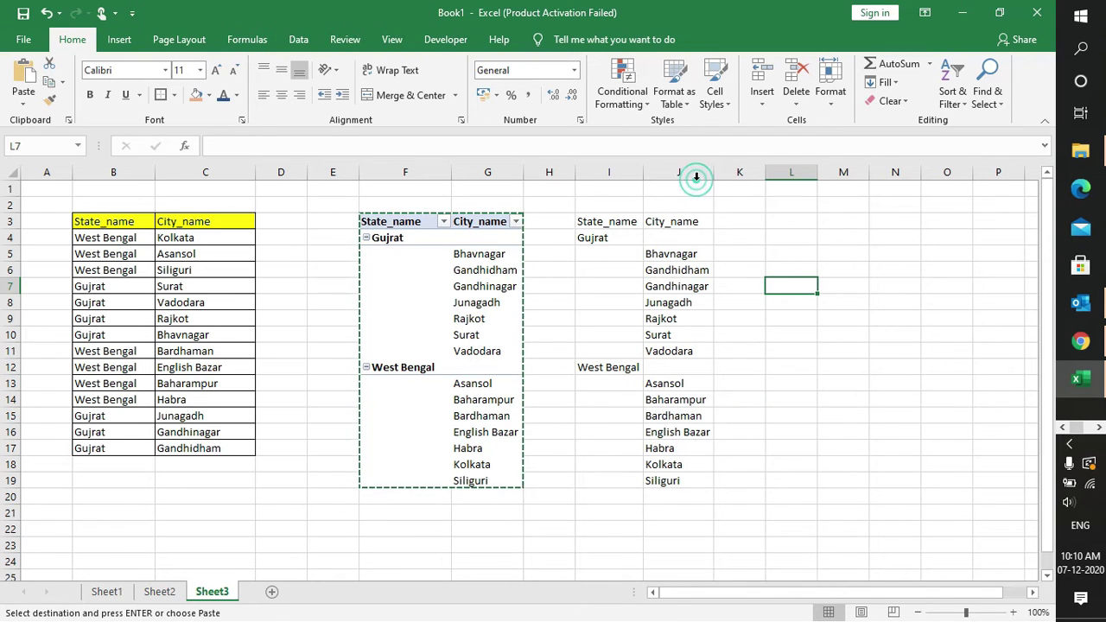
click(612, 237)
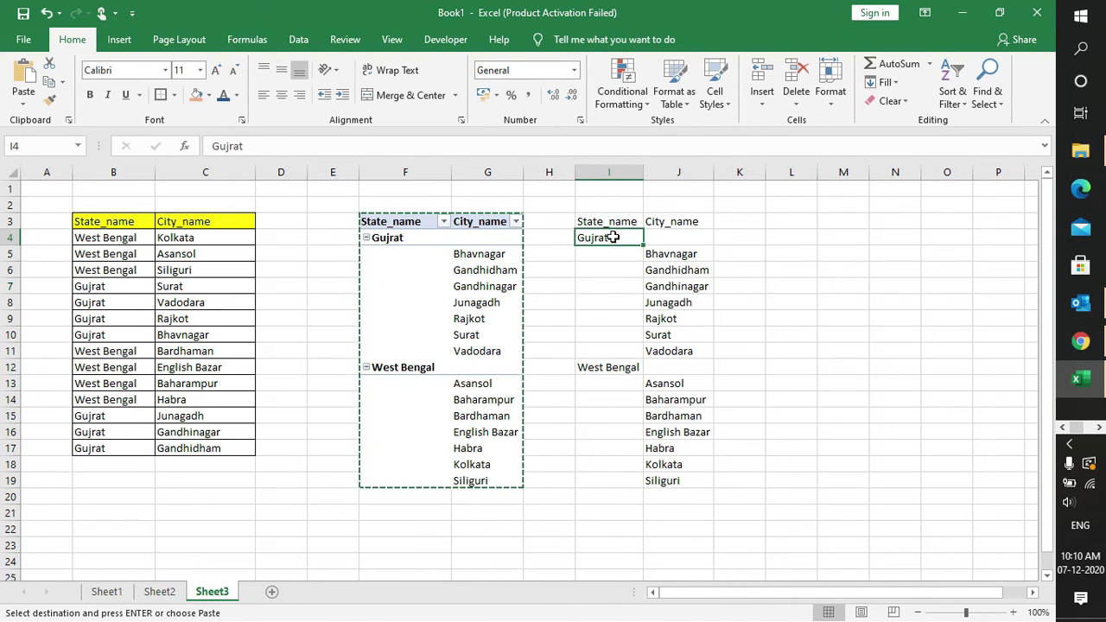
click(666, 238)
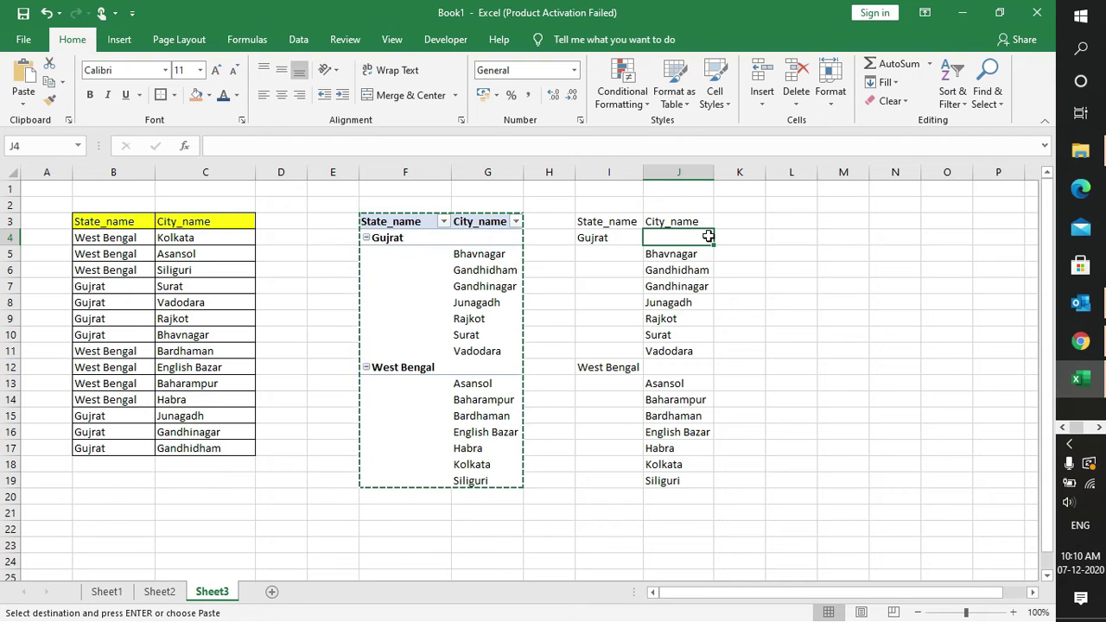
click(660, 258)
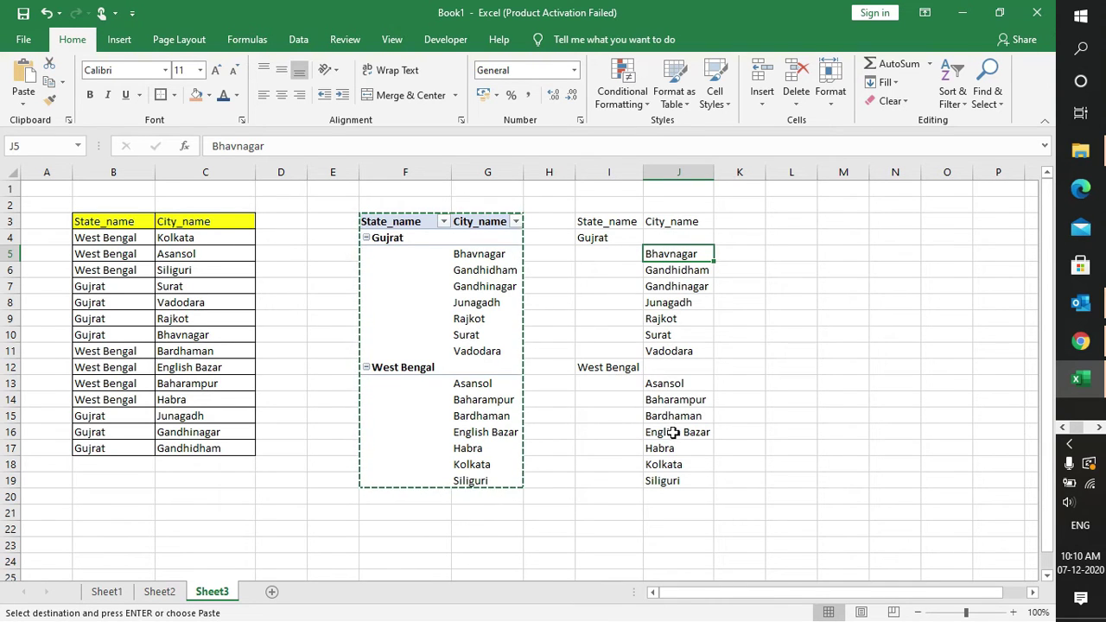
Fill the pasted header cells I3:J3 with dark gold and set their font to a near-white colour.
click(1030, 598)
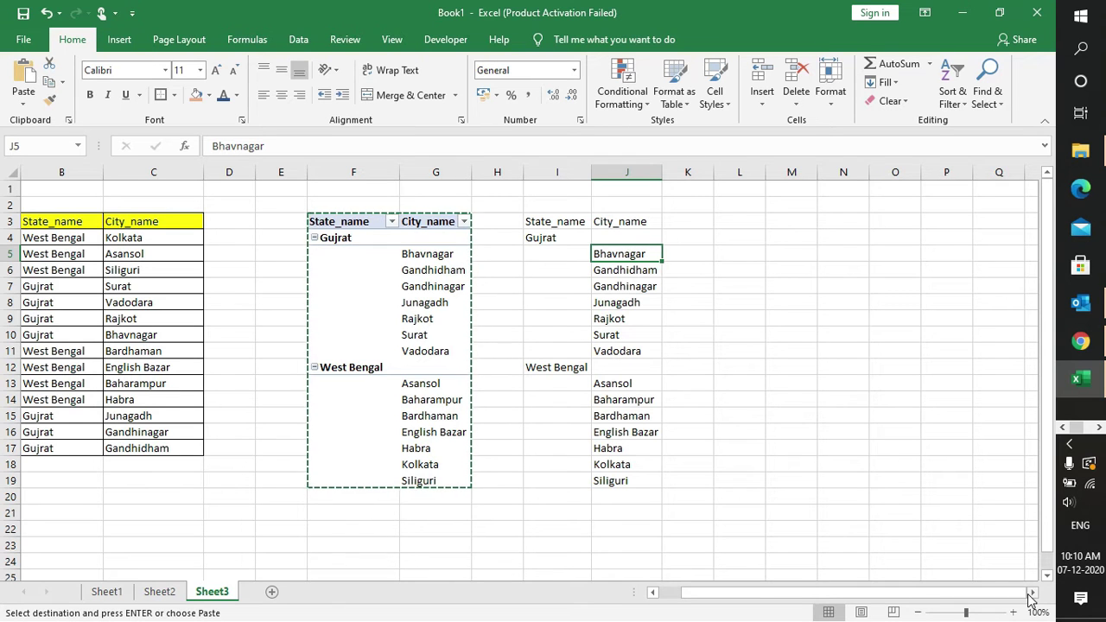
click(1031, 598)
click(1031, 598)
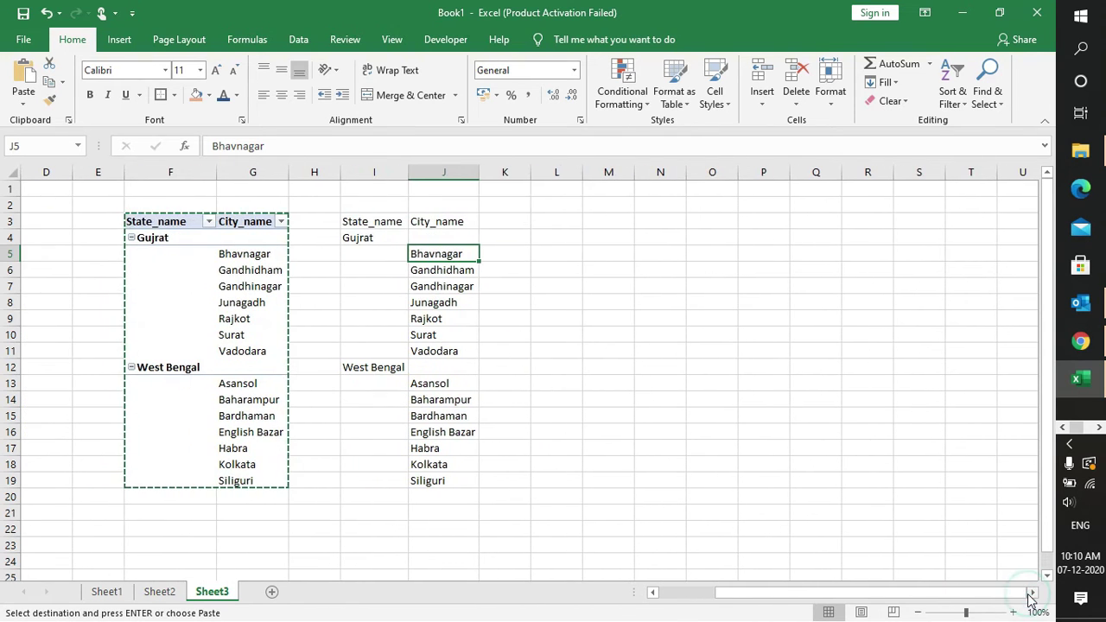
click(358, 223)
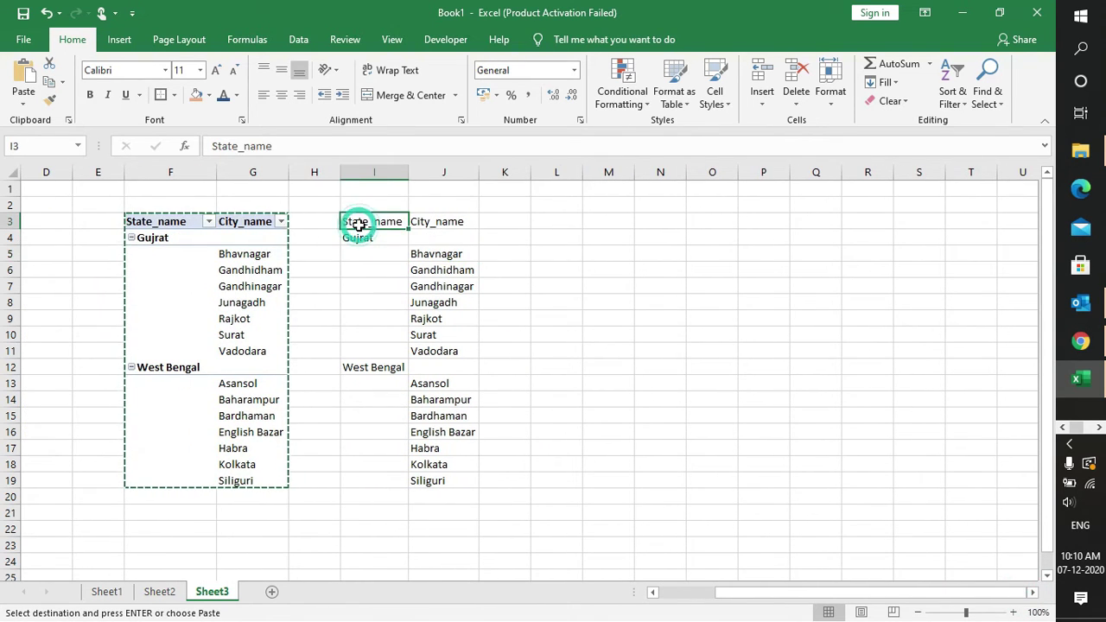
click(361, 224)
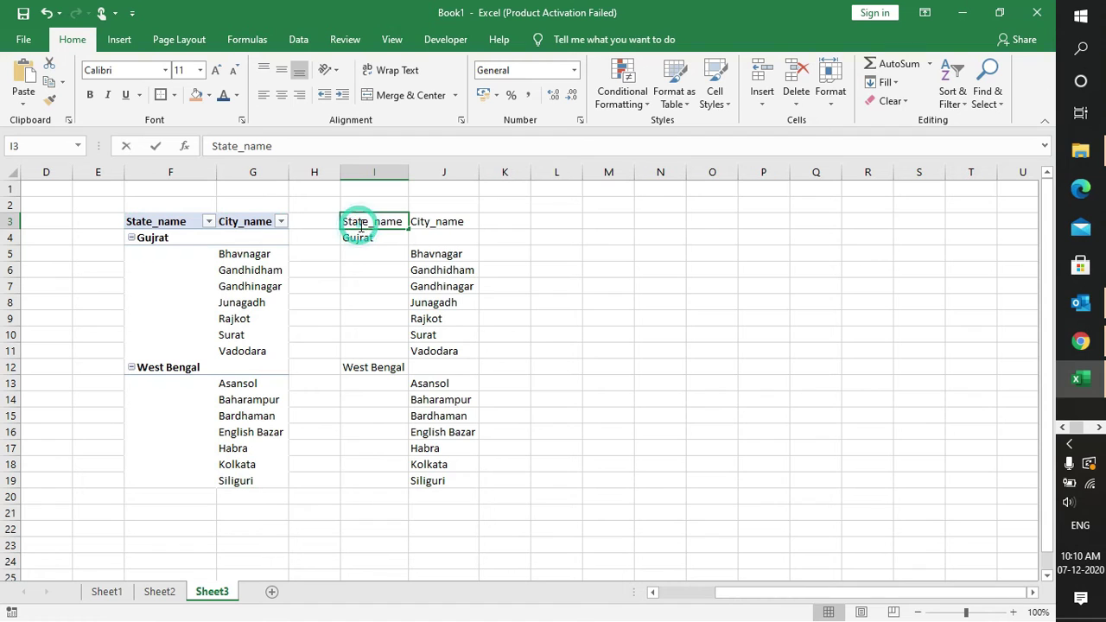
click(424, 222)
drag(384, 222, 424, 222)
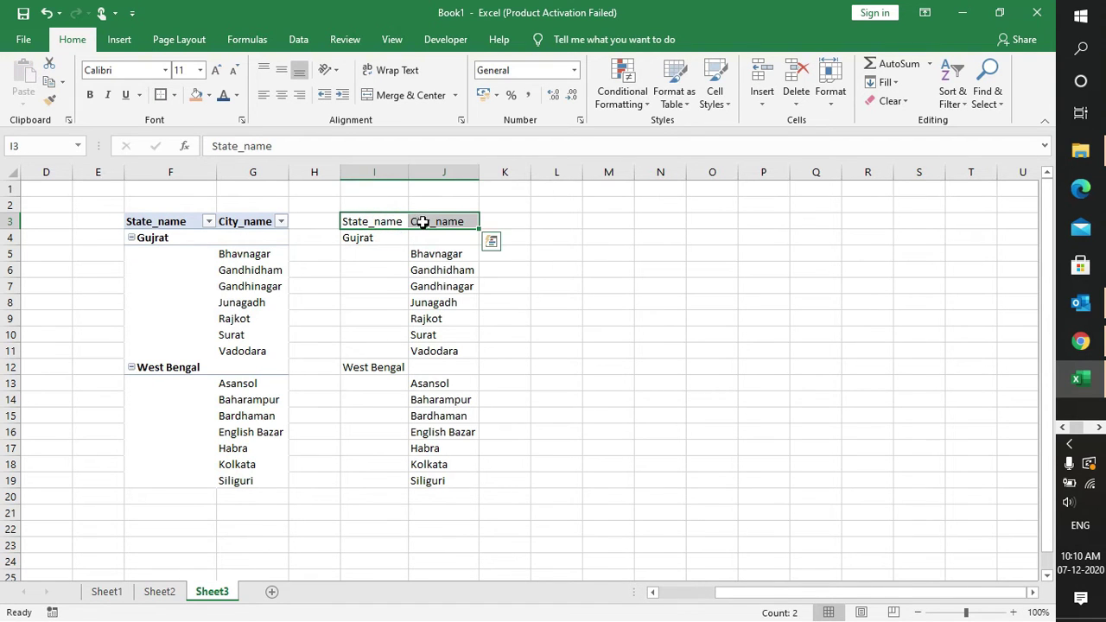
click(209, 95)
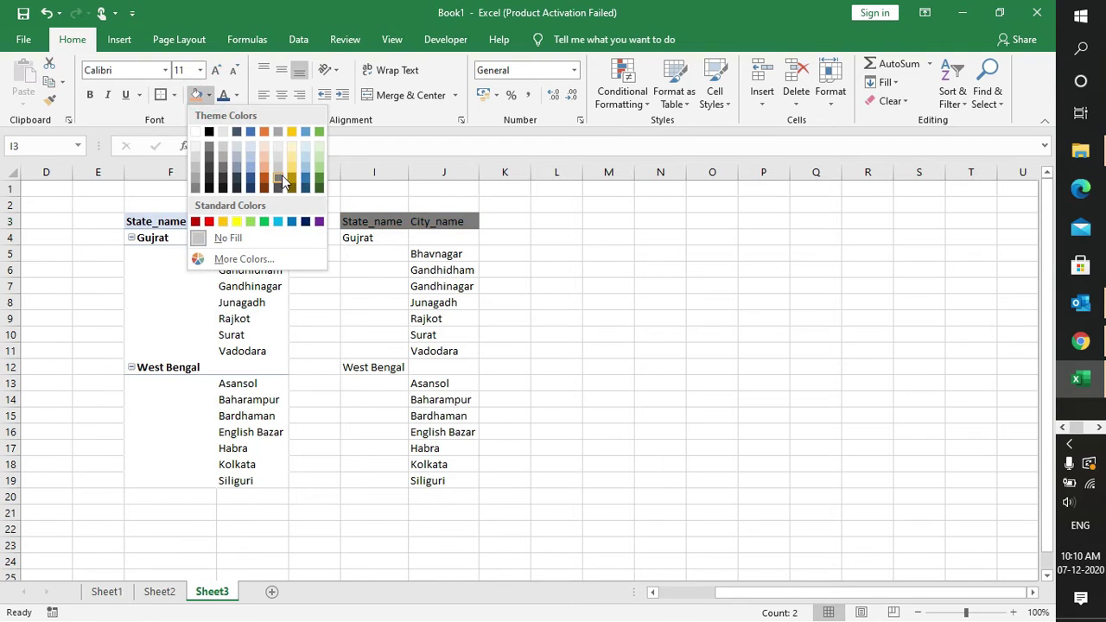
click(292, 181)
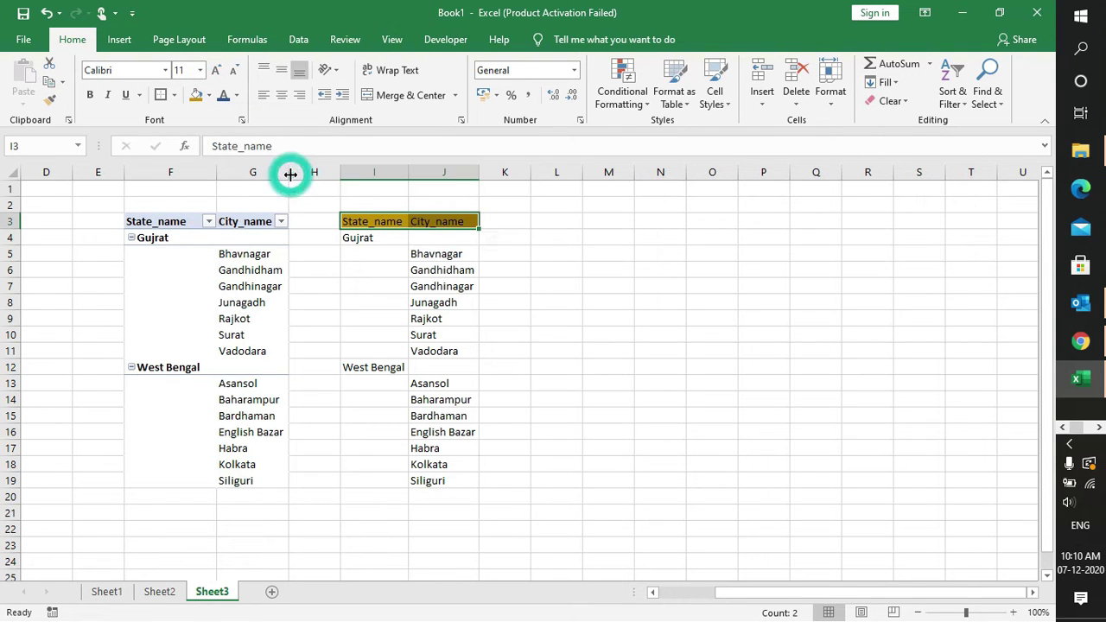
click(237, 97)
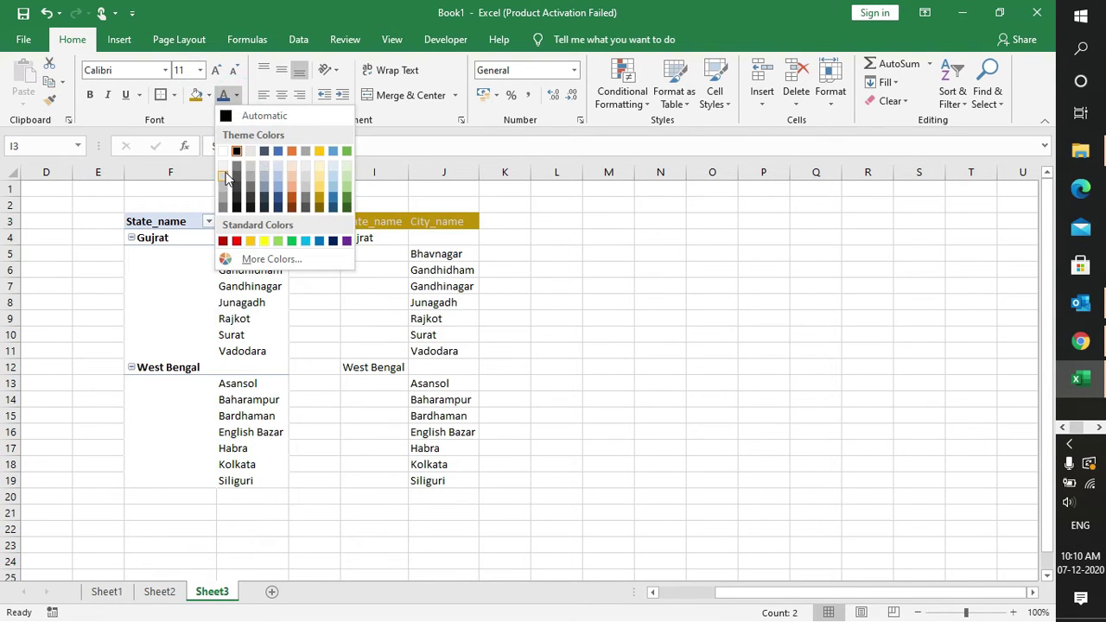
click(222, 167)
click(598, 333)
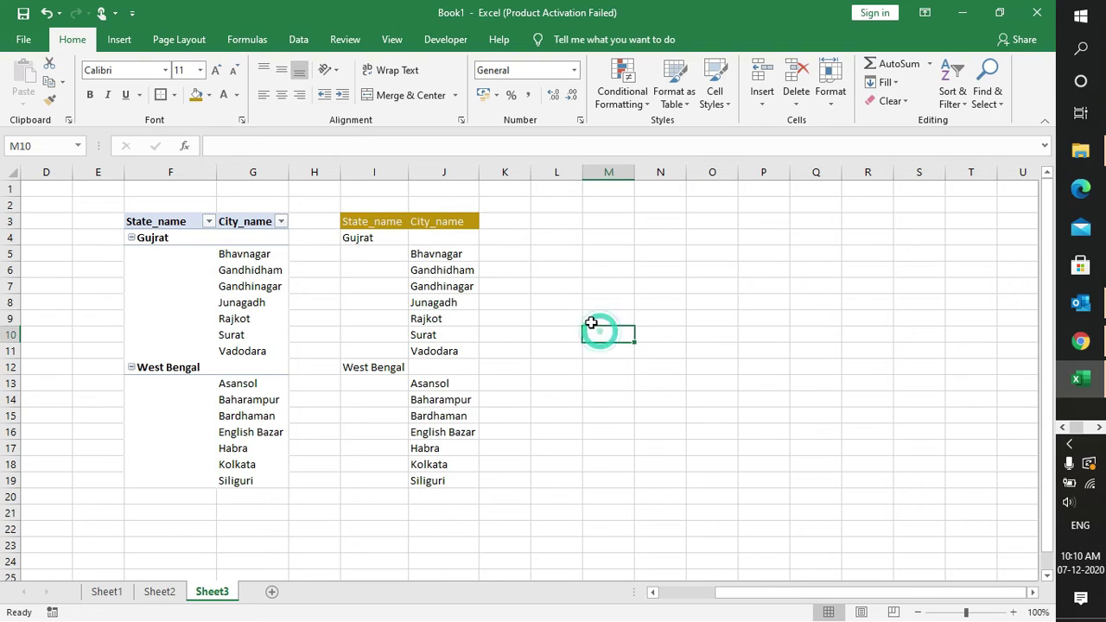
Apply all borders to the pasted state and city cells I4:J19.
drag(355, 240, 444, 478)
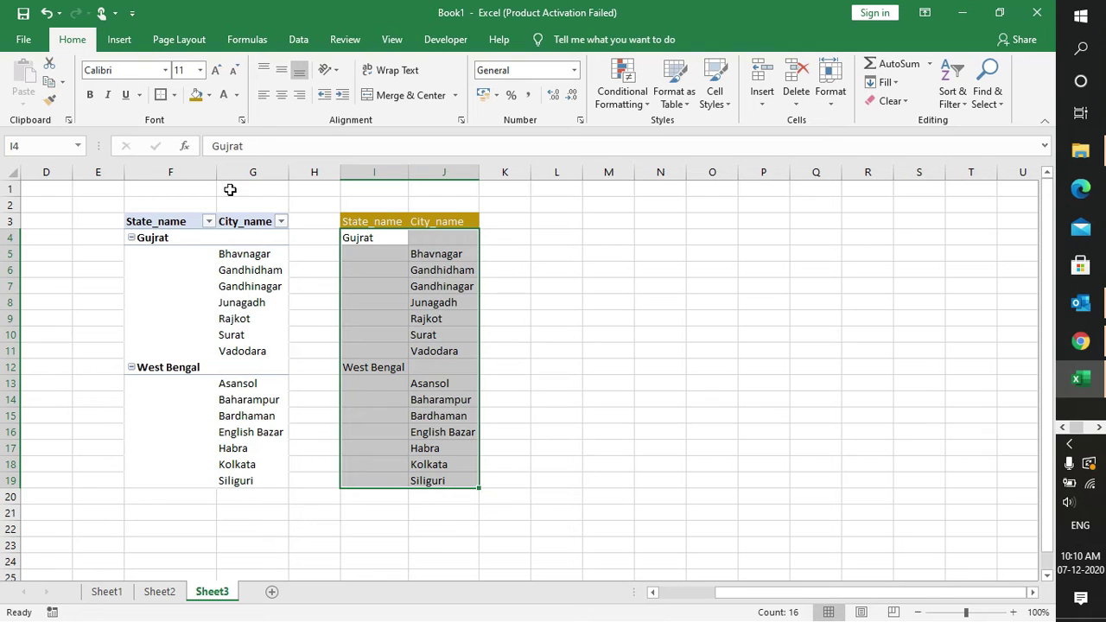
click(174, 95)
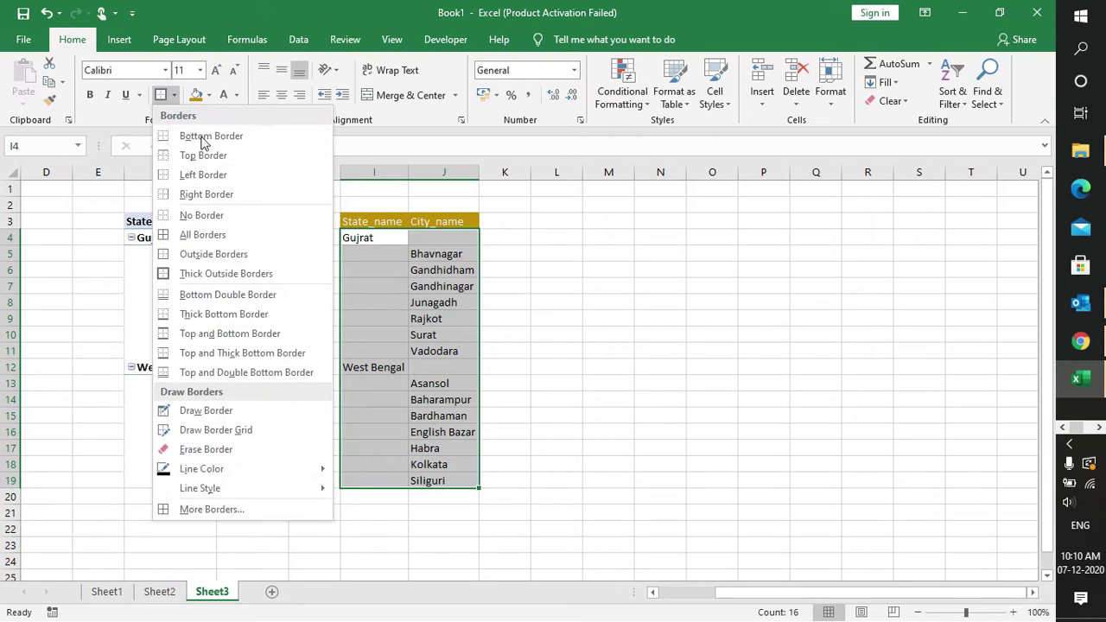
click(204, 235)
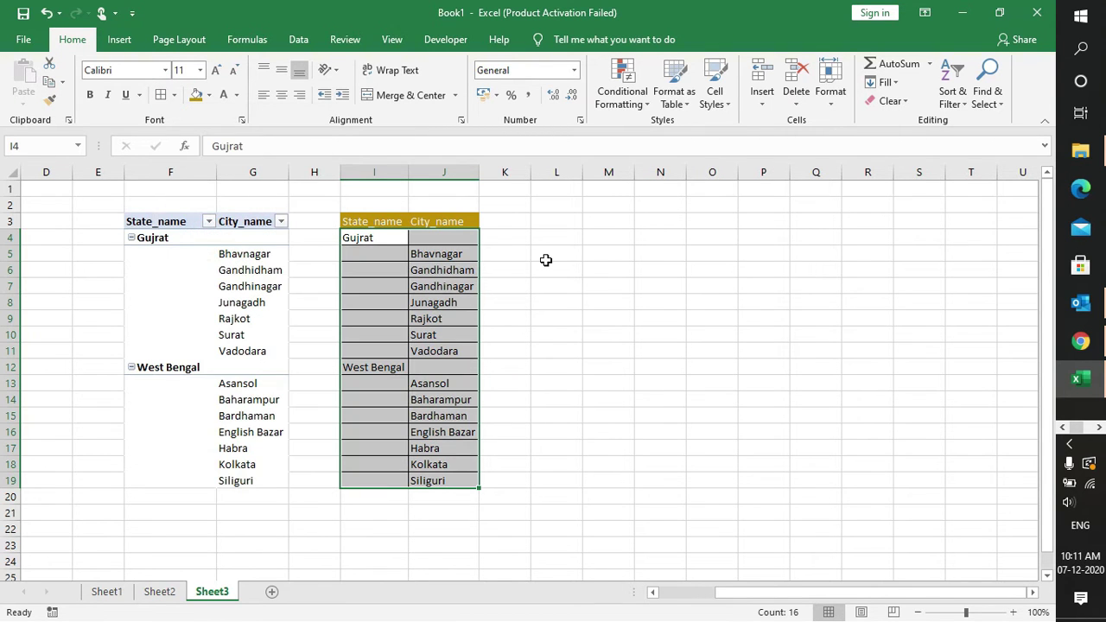
click(546, 260)
click(568, 226)
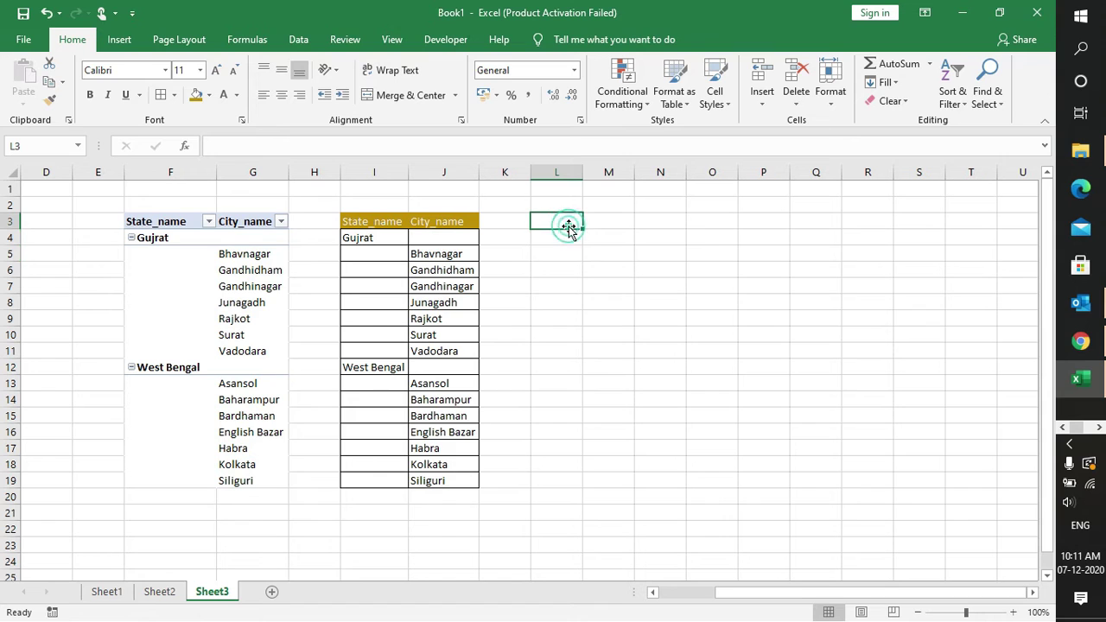
click(611, 222)
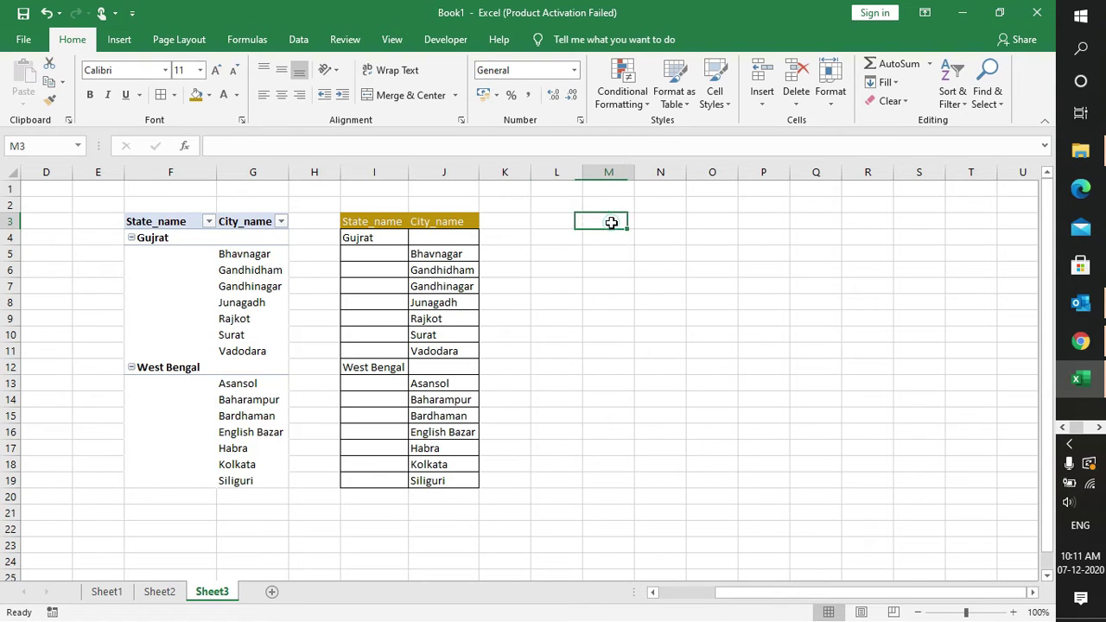
Widen column K slightly and enter the heading List in cell K3.
drag(531, 177, 555, 175)
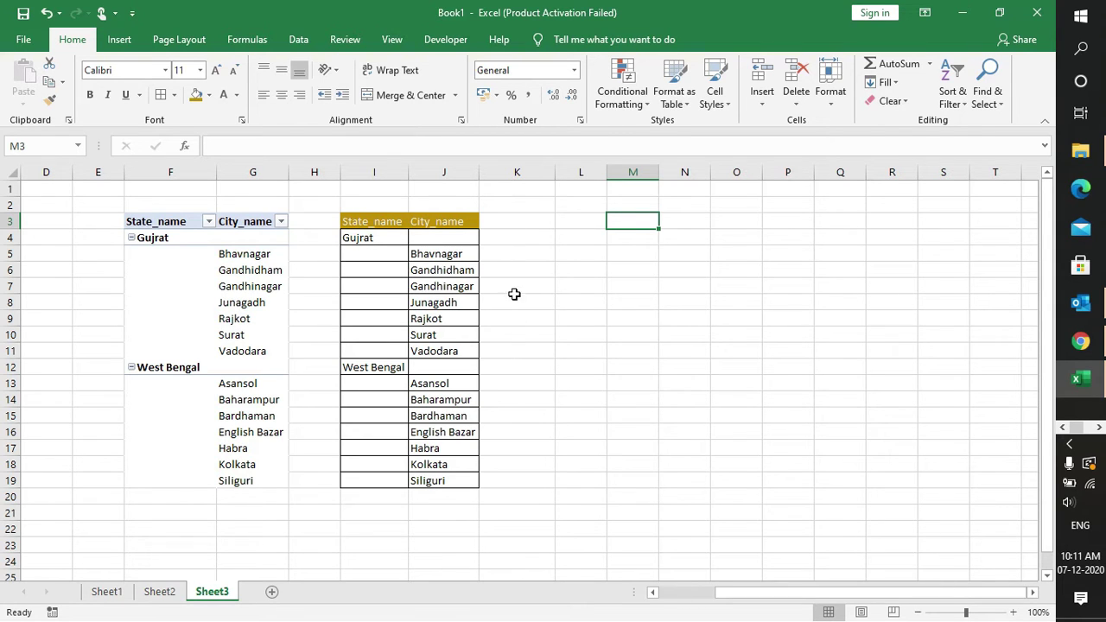
click(517, 227)
text(List)
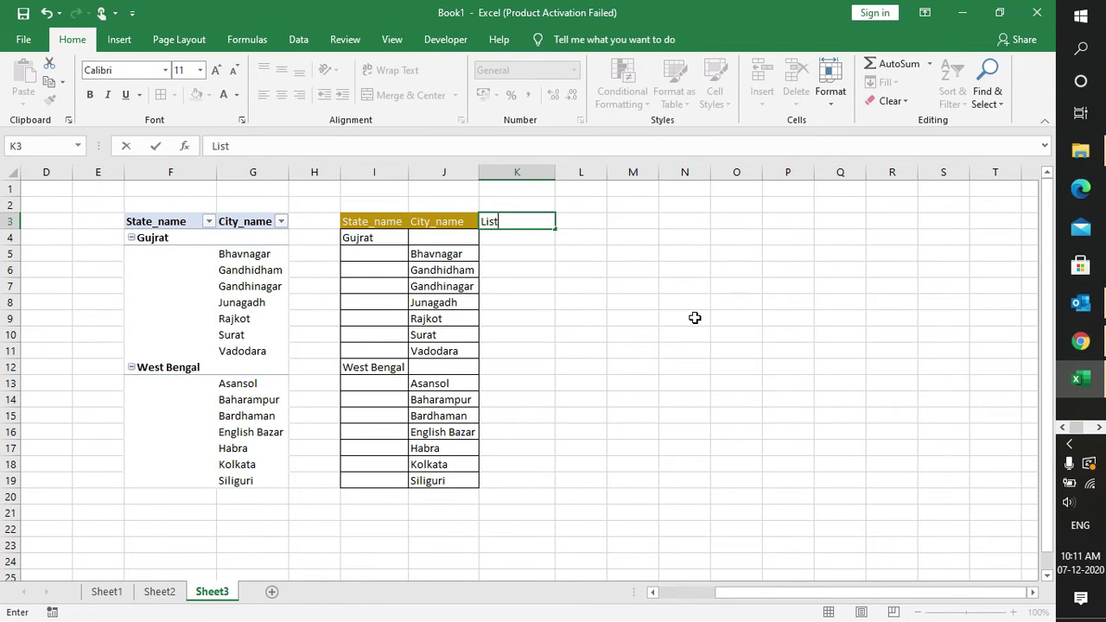
key(Return)
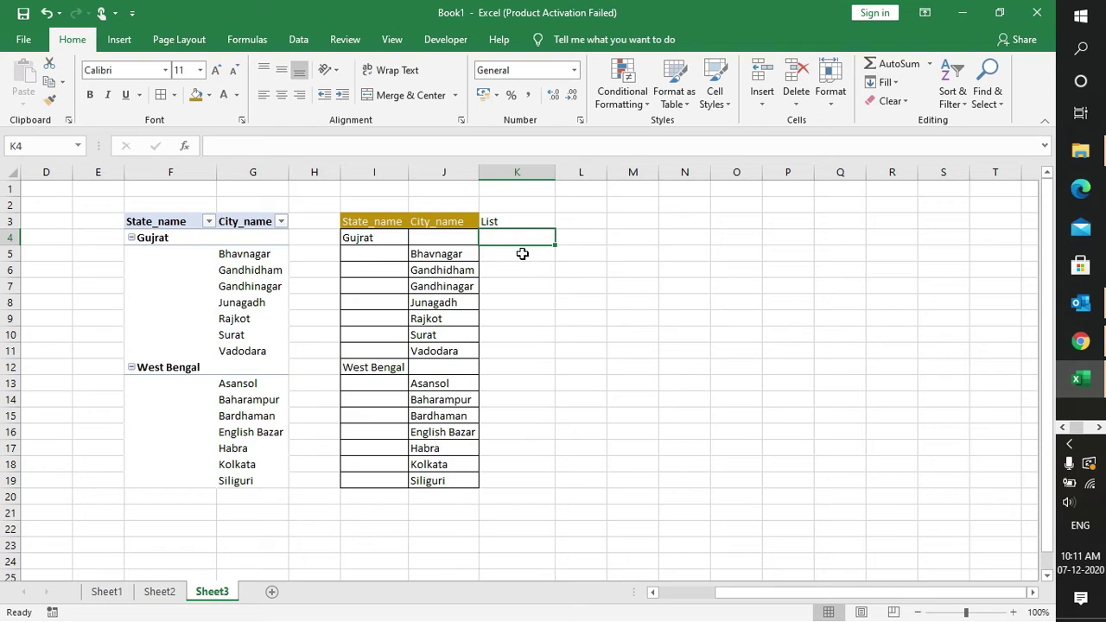
text(=)
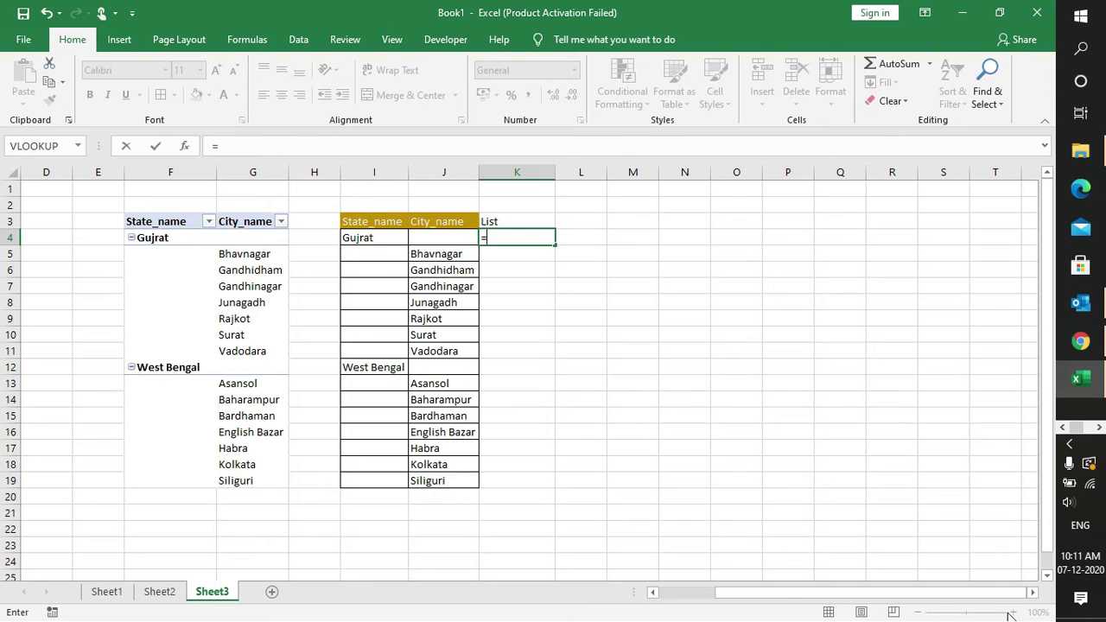
key(Escape)
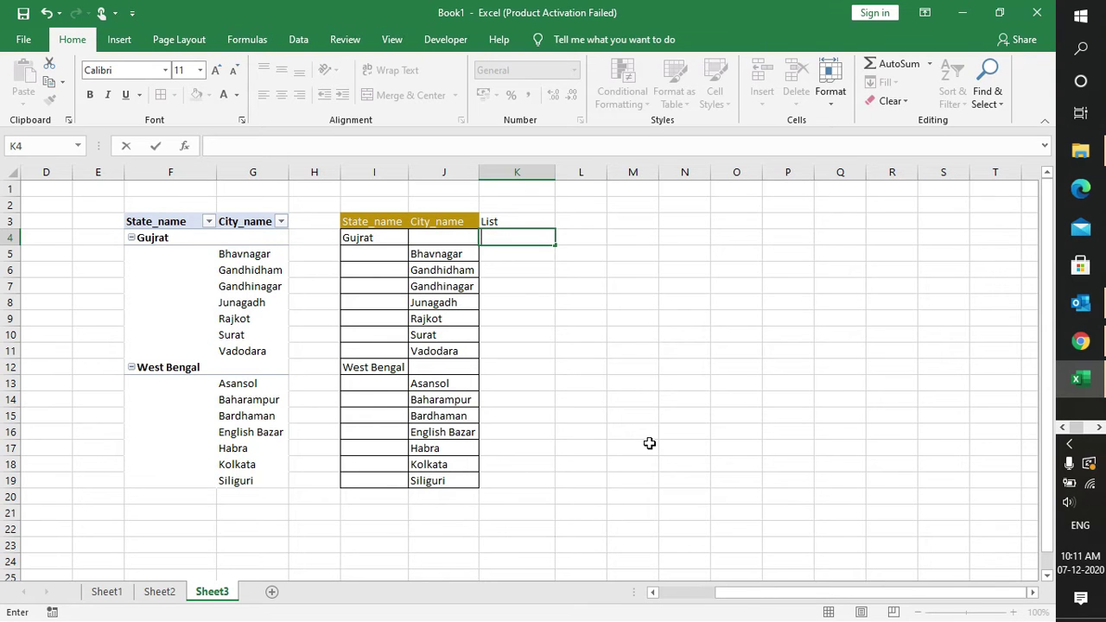
click(649, 443)
Begin an IF formula in K4 with the logical test I4!="" for a non-empty state cell.
click(505, 237)
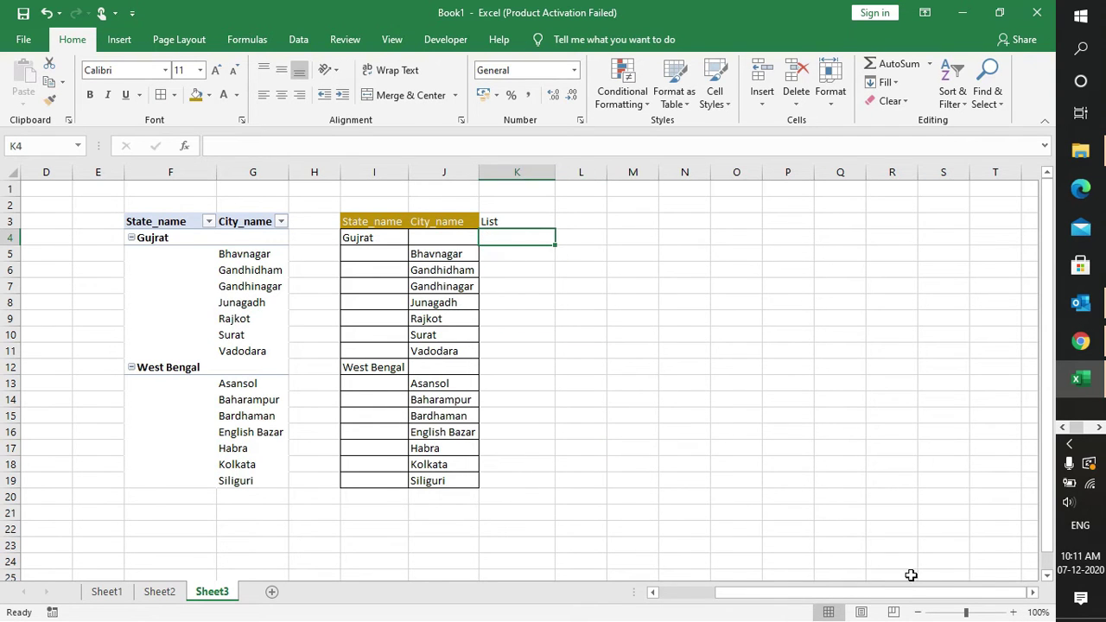
click(1014, 613)
click(1014, 613)
click(1015, 612)
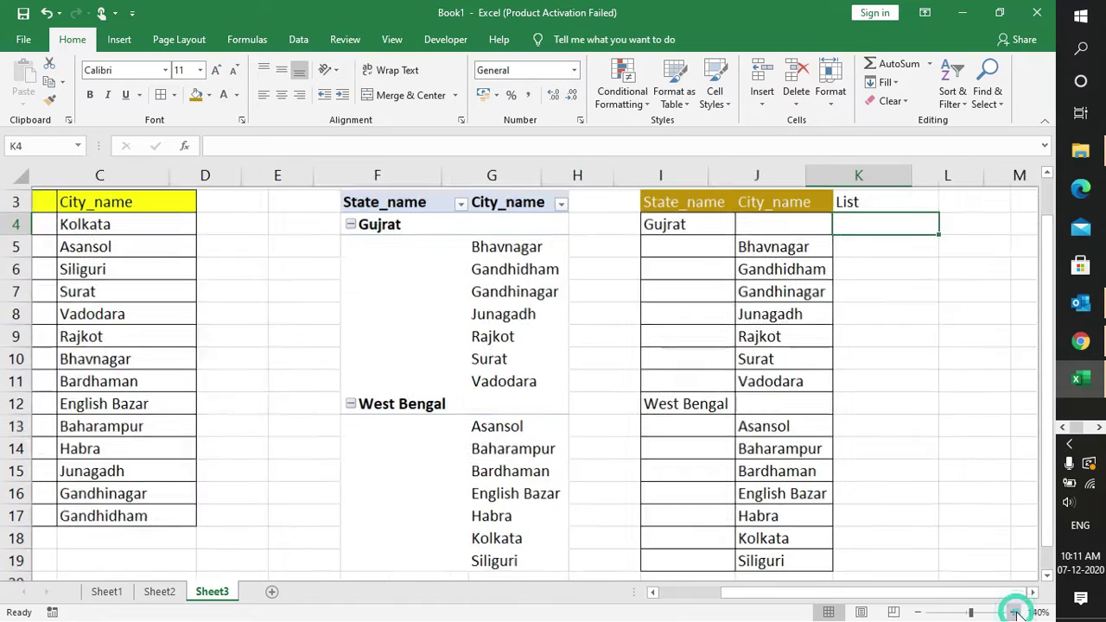
click(1015, 613)
click(1032, 592)
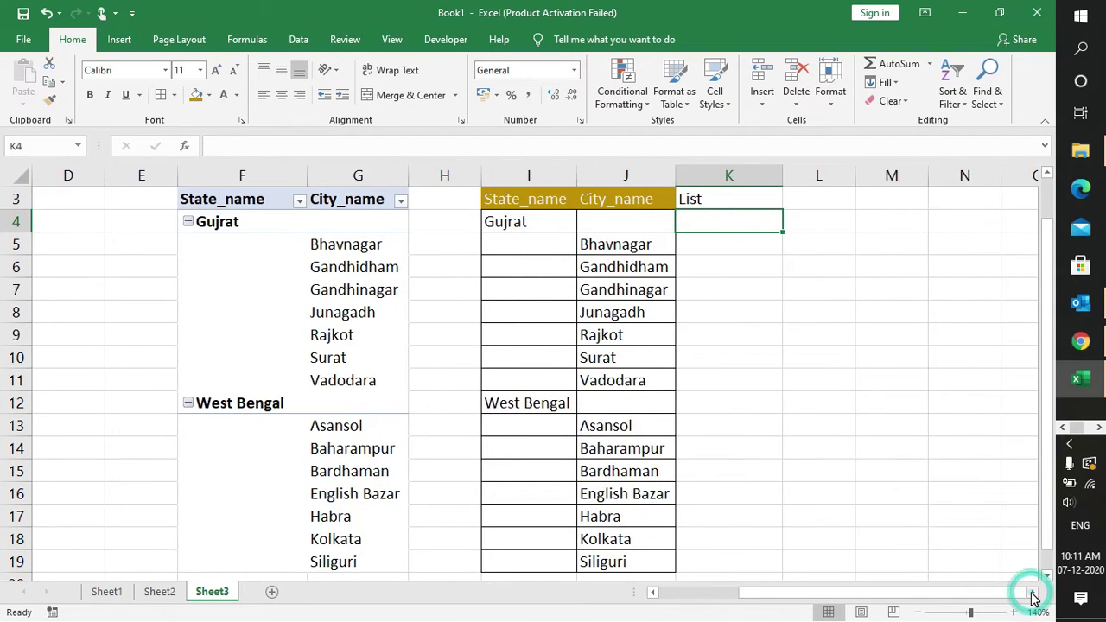
click(1032, 593)
click(1032, 593)
click(1032, 593)
click(449, 228)
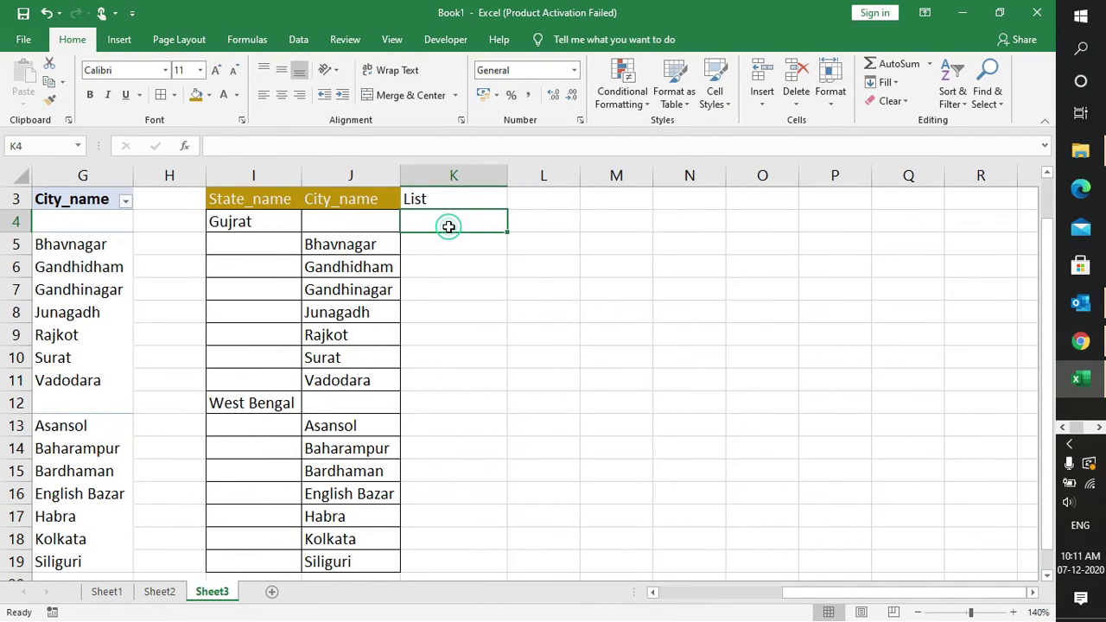
click(479, 222)
text(=)
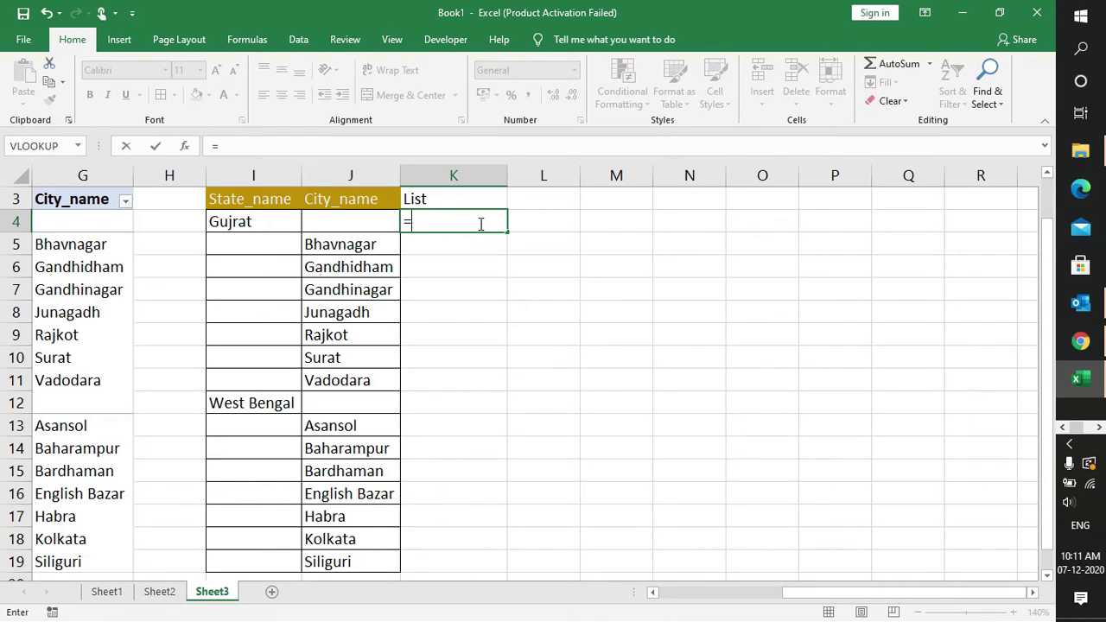
text(if()
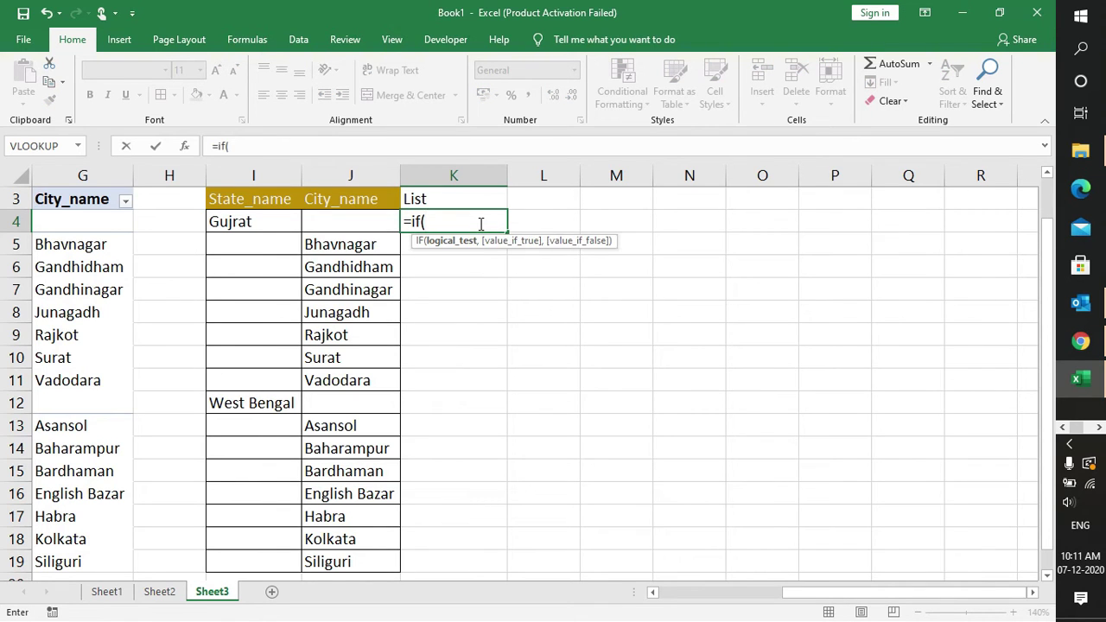
click(230, 227)
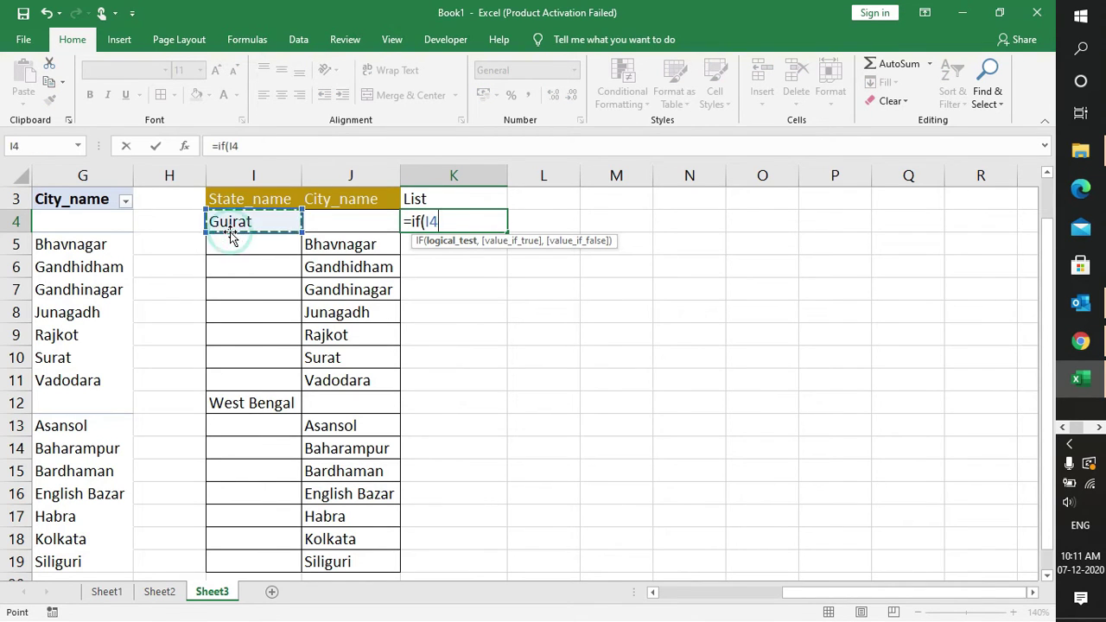
text(!=)
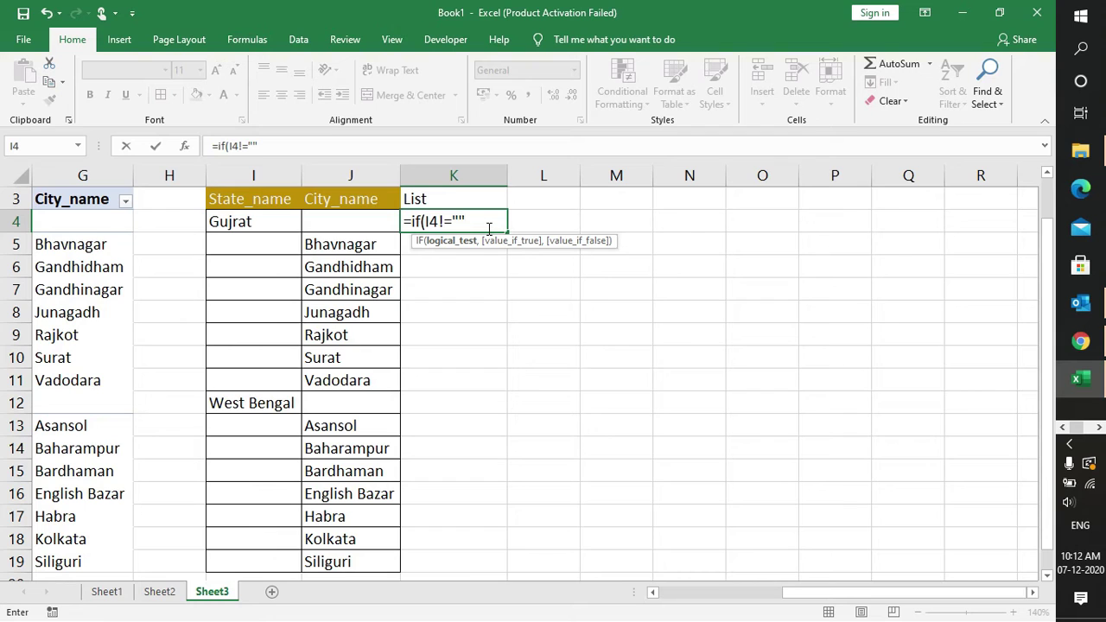
text(,)
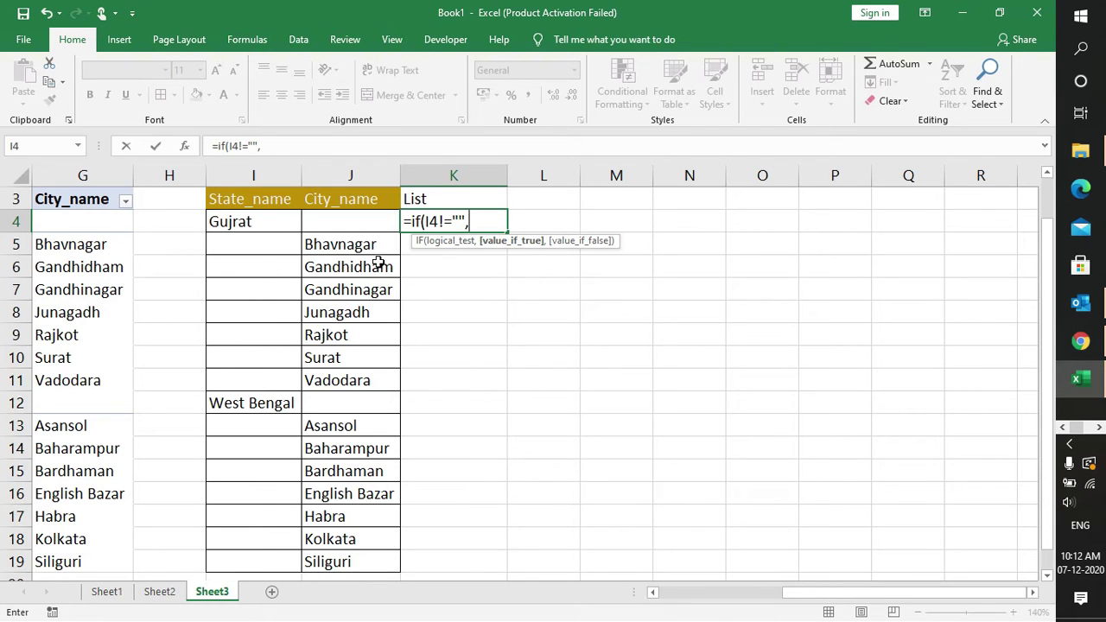
Complete the K4 IF formula to return I4 if true, otherwise leading spaces and a hyphen joined to J4, accepting the <> correction.
click(251, 220)
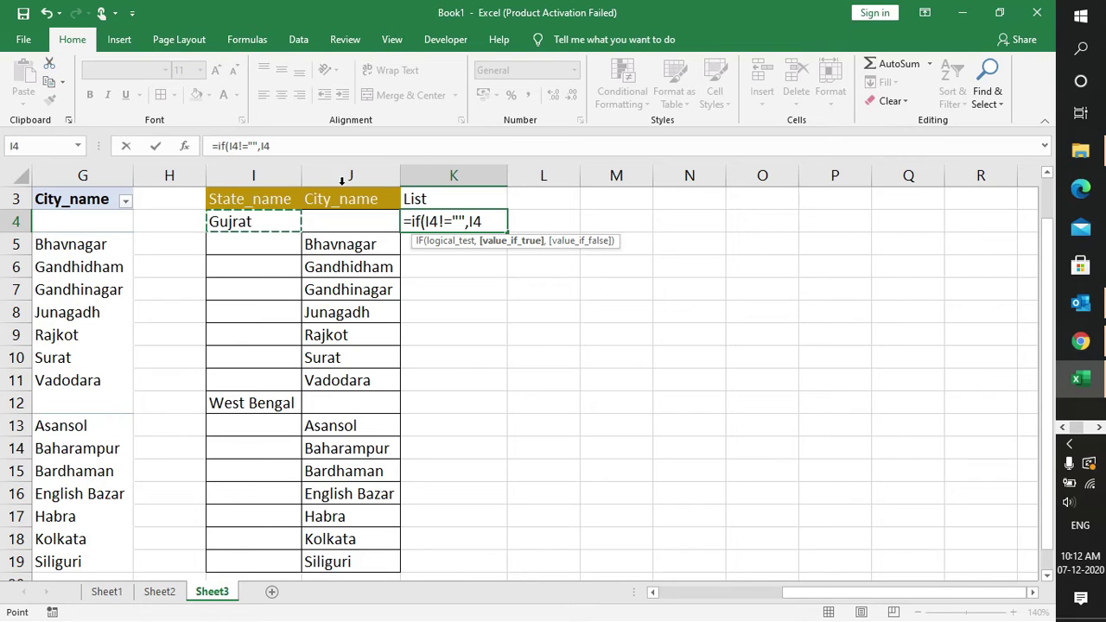
text(,)
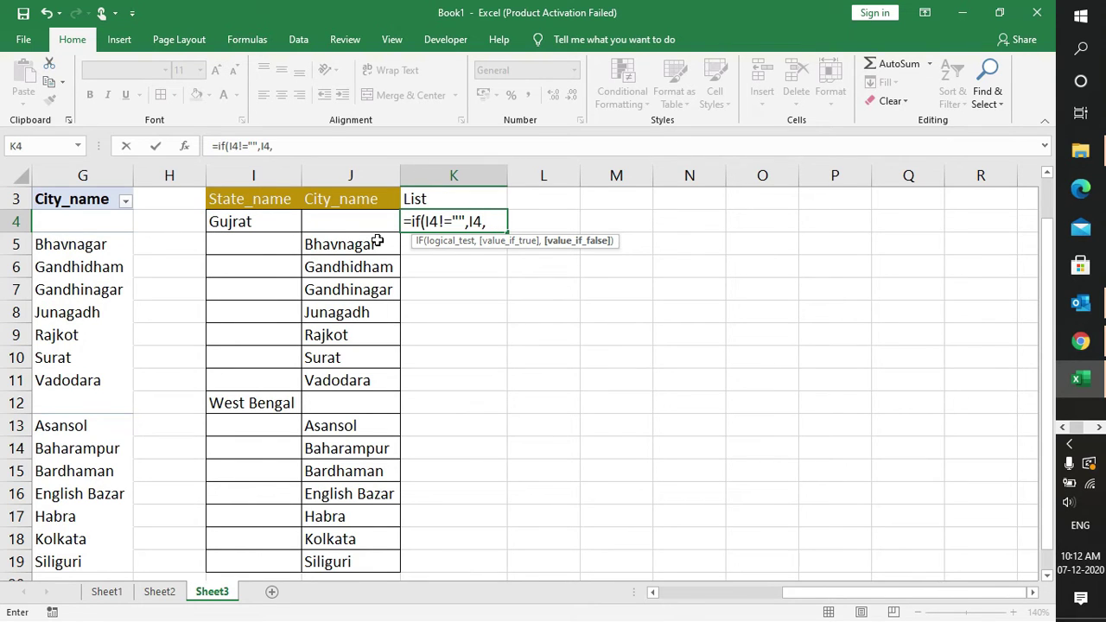
click(343, 224)
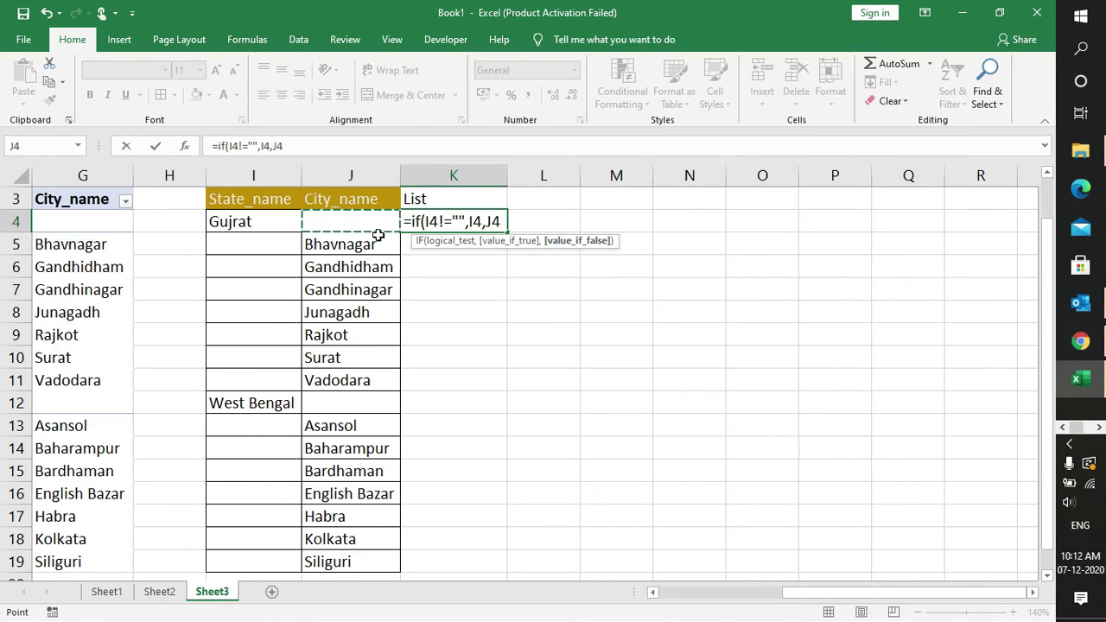
key(BackSpace)
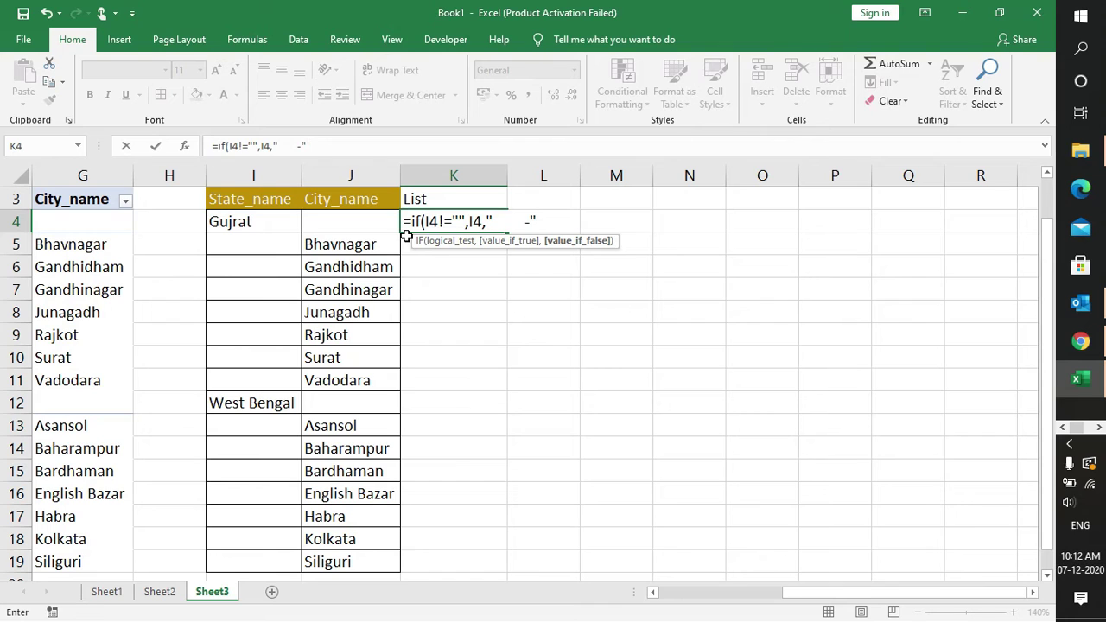
text(&)
click(353, 226)
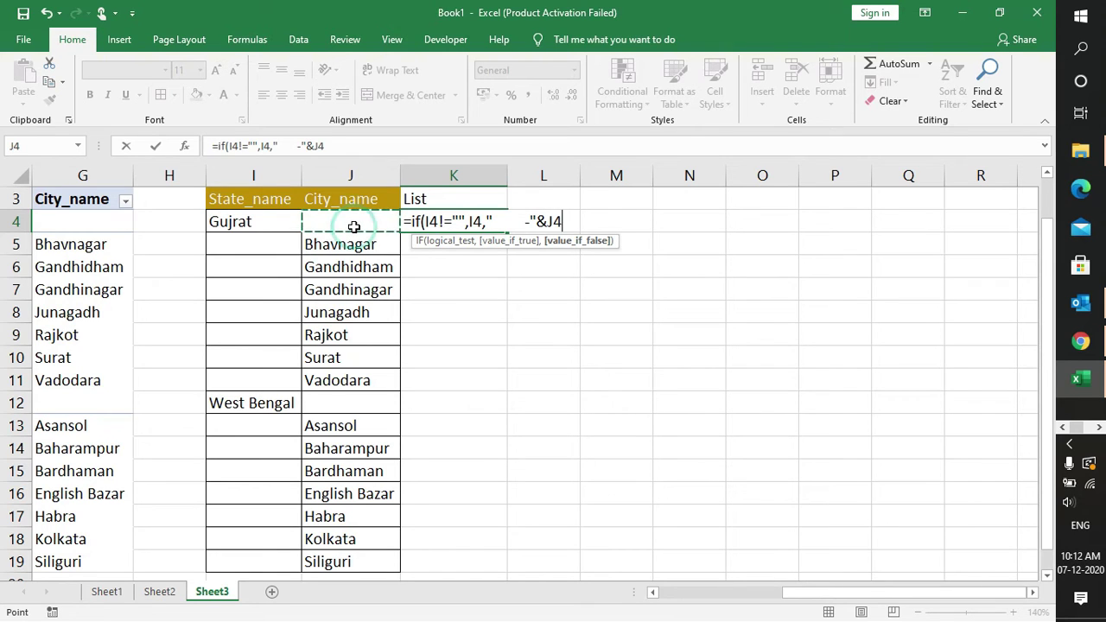
key(Return)
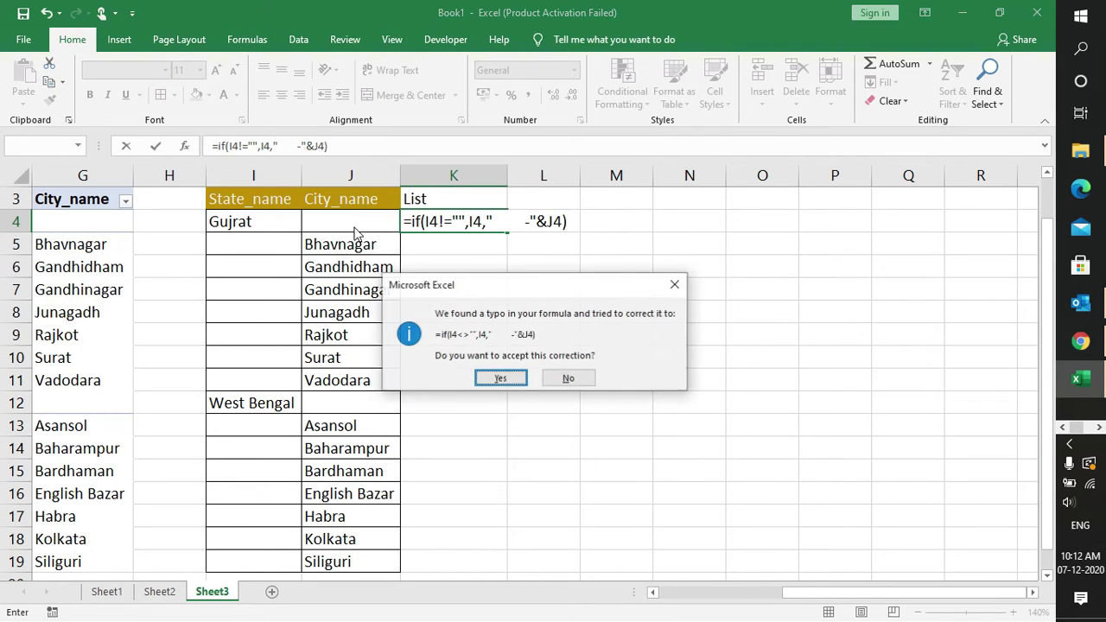
key(Return)
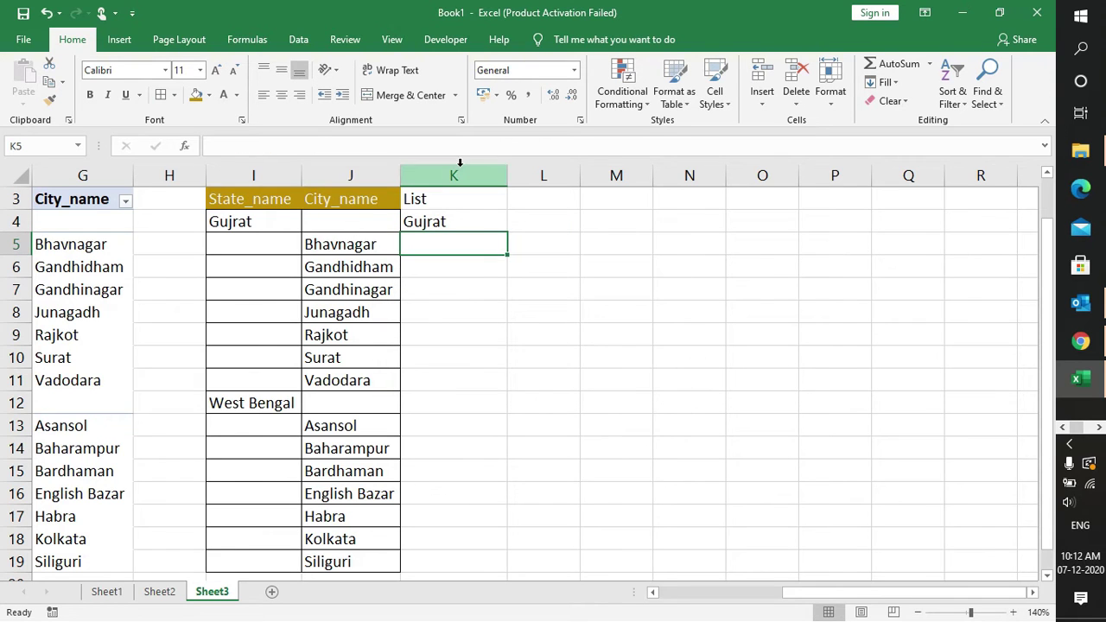
Fill the K4 formula down through K19 and autofit column K to its contents.
click(443, 222)
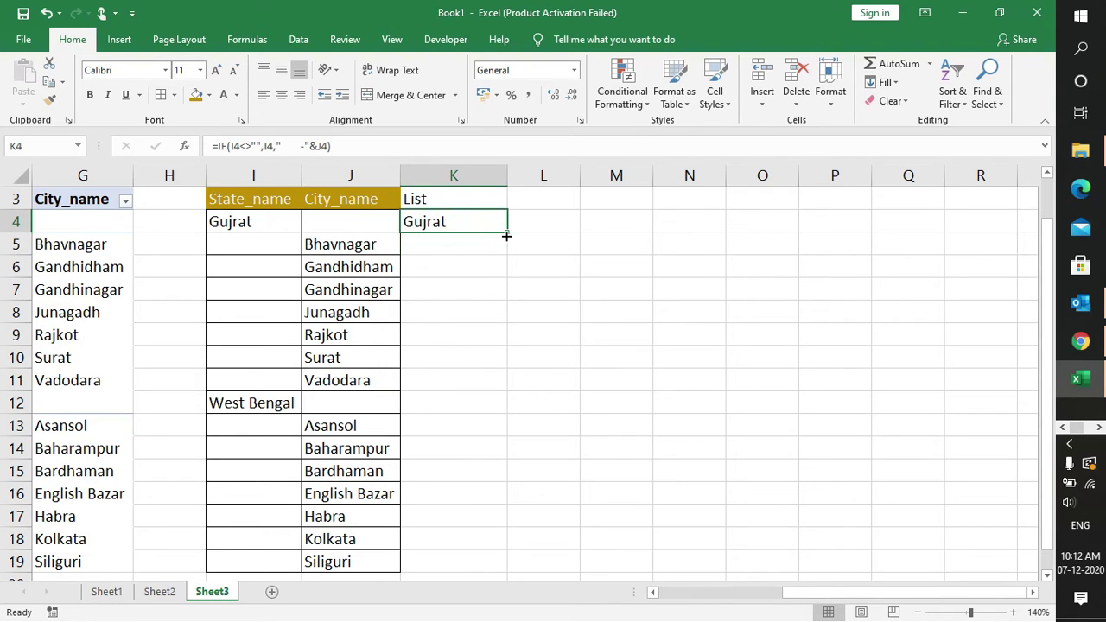
mouse_move(505, 234)
mouse_down()
mouse_move(487, 462)
mouse_move(441, 222)
mouse_up()
drag(505, 232, 476, 526)
drag(1049, 508, 1047, 388)
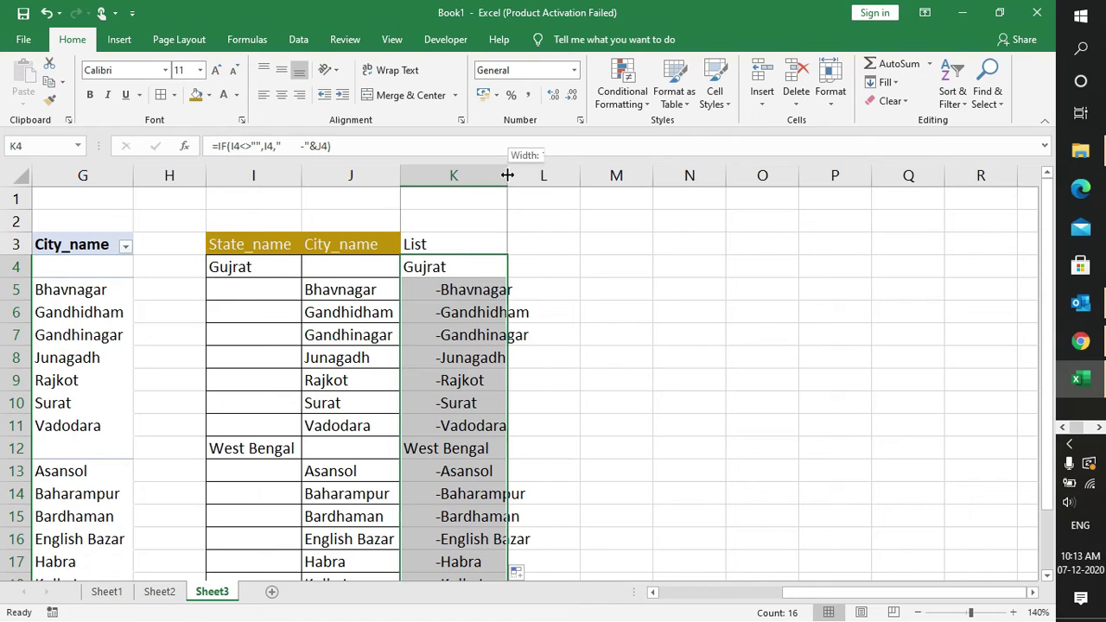
double_click(508, 175)
click(583, 350)
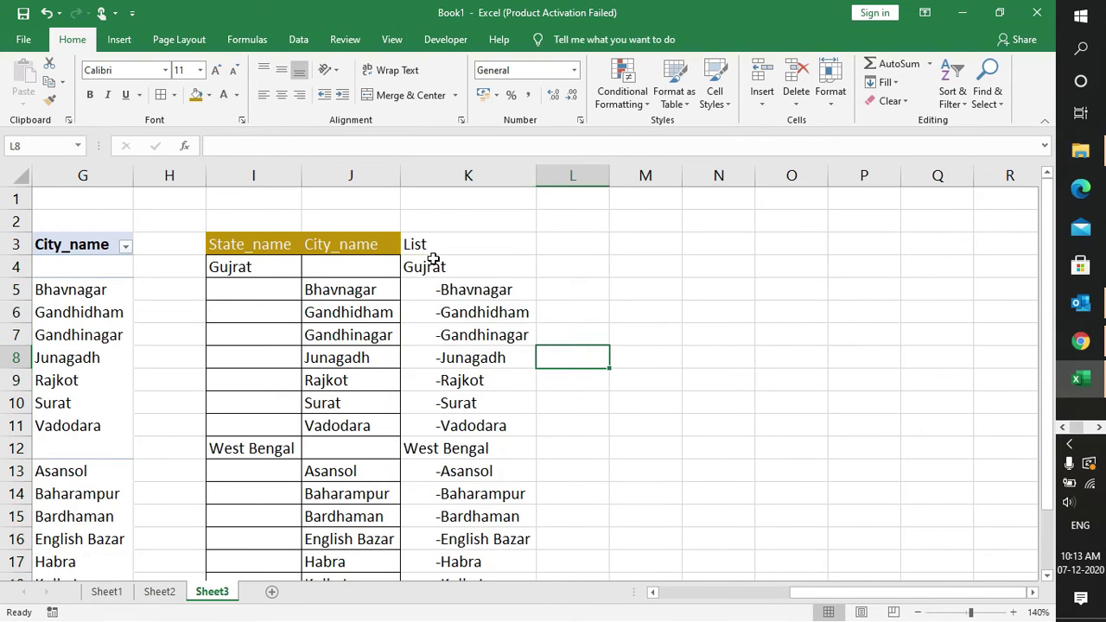
click(450, 270)
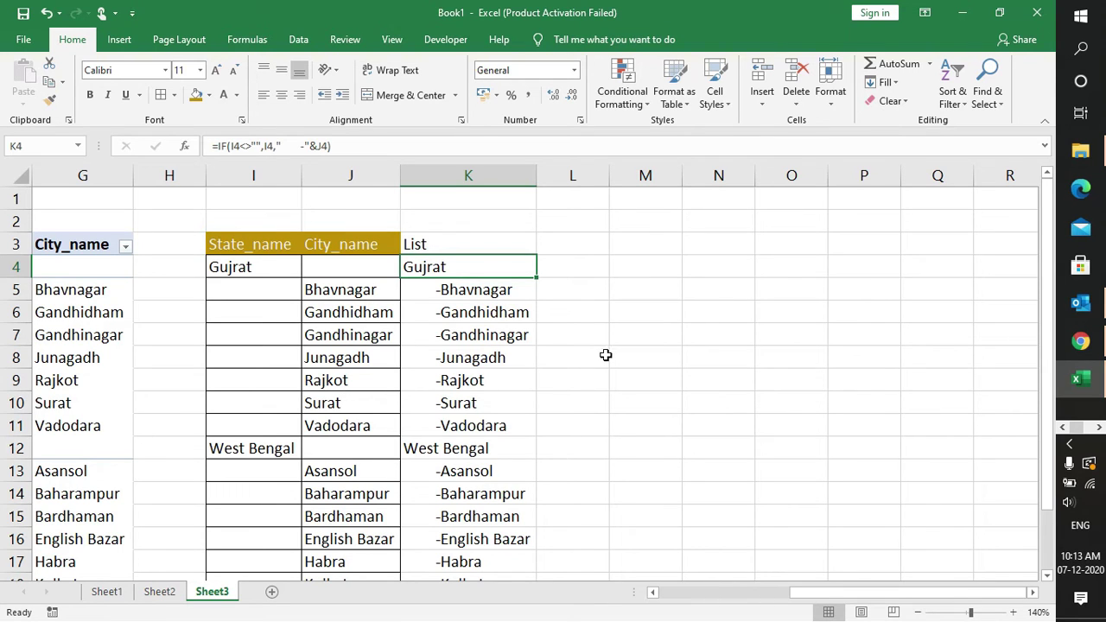
Widen column M to more than double its width and apply all borders to cells M3:M16.
click(640, 244)
drag(681, 178, 792, 192)
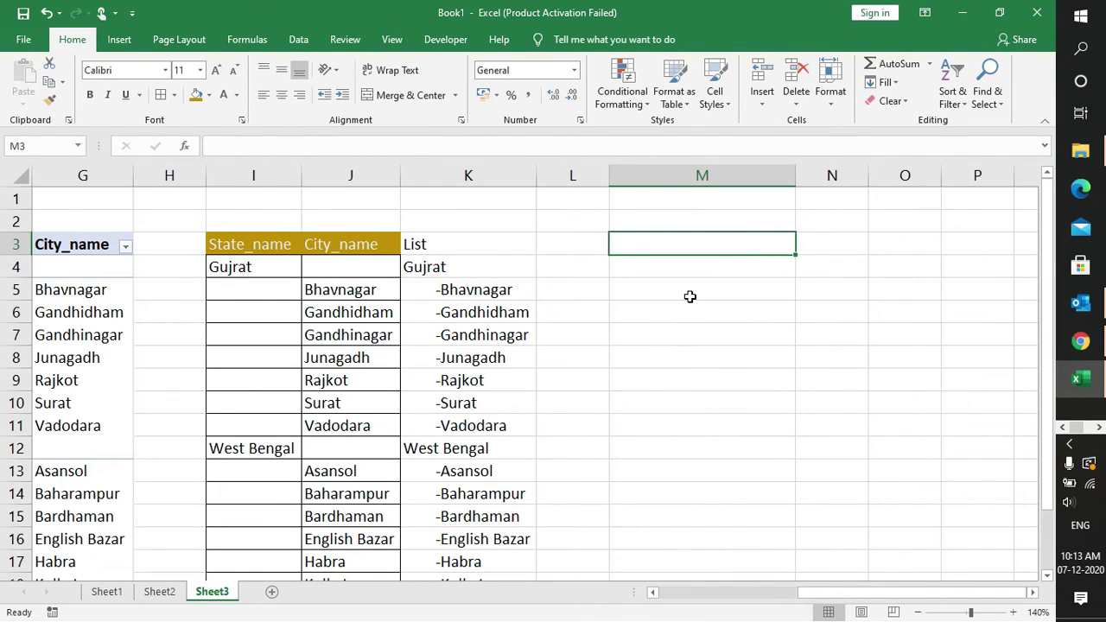
click(688, 293)
drag(676, 251, 689, 545)
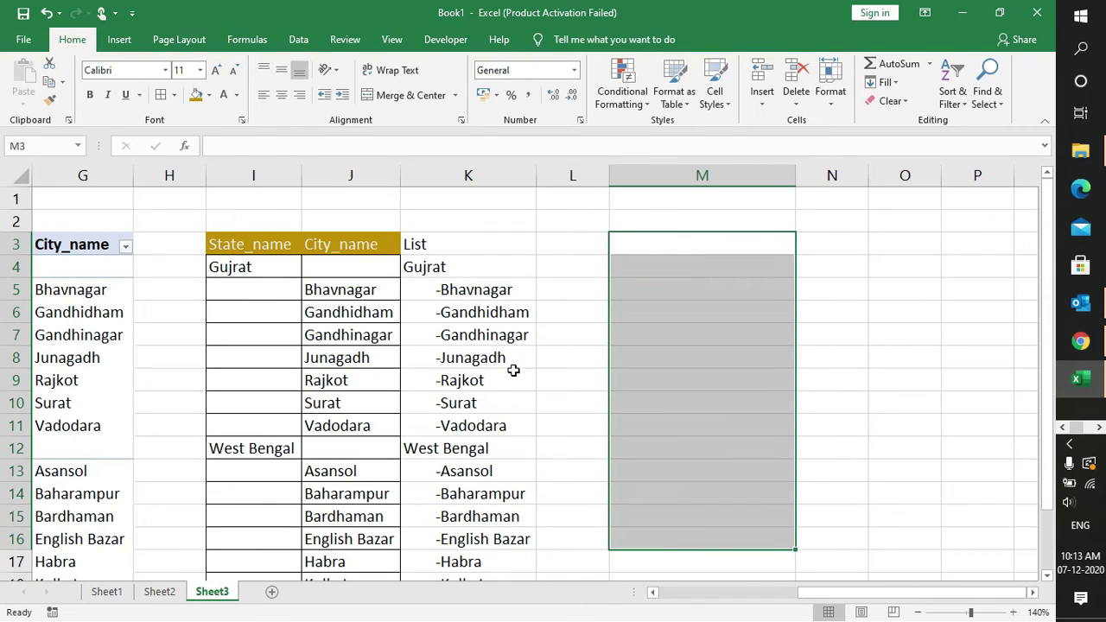
click(161, 95)
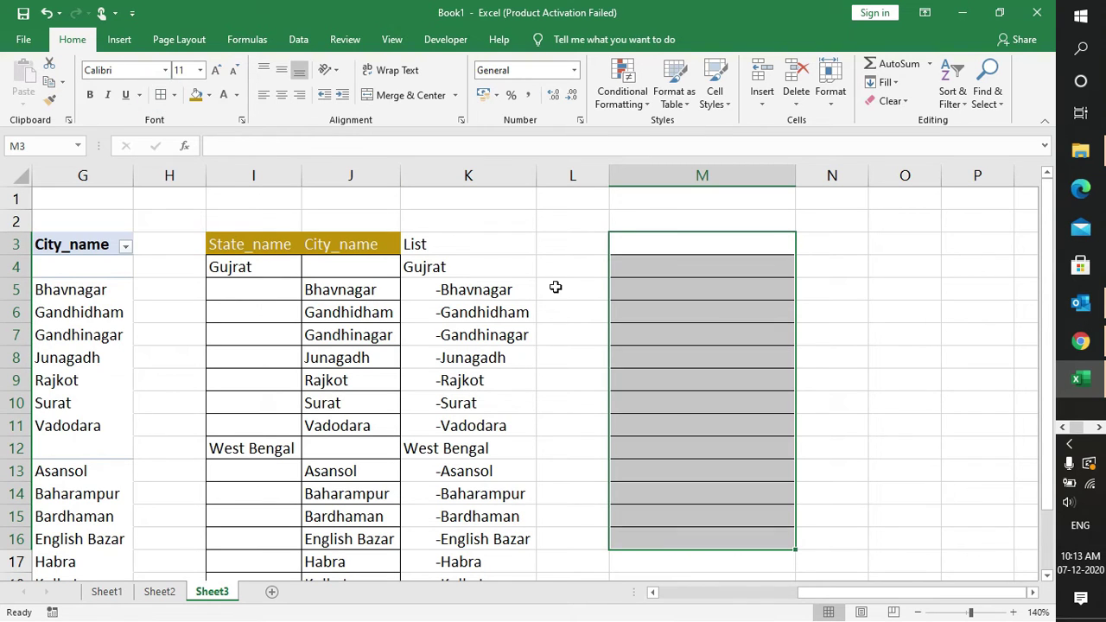
click(826, 332)
Enter the heading Select List in cell M2 above the bordered cells.
click(635, 225)
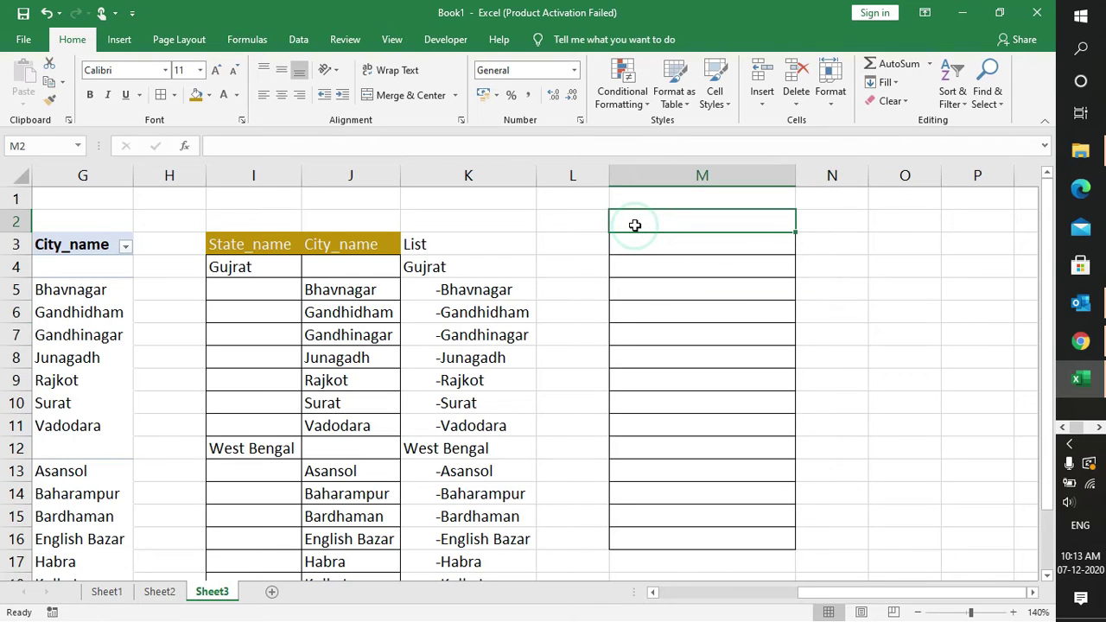
text(Selecte)
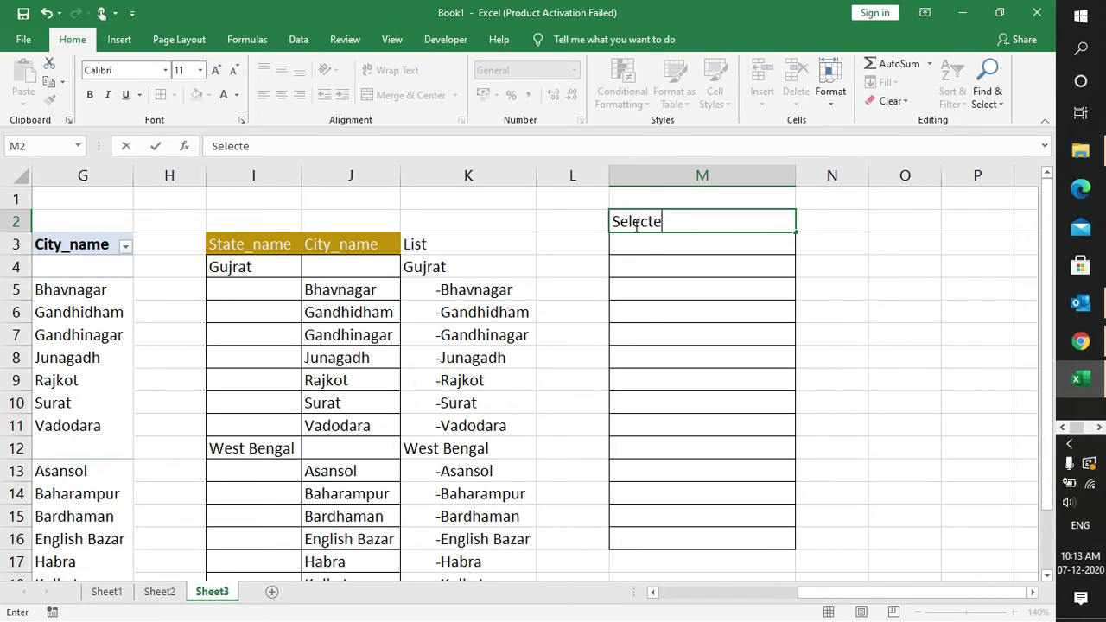
key(BackSpace)
text( List)
click(645, 258)
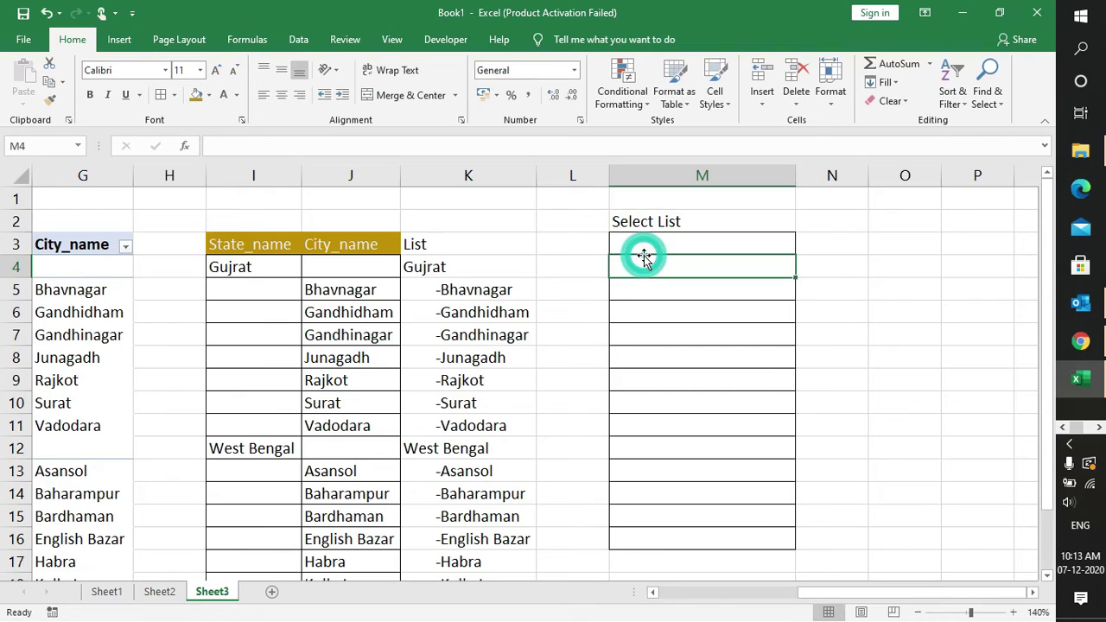
Apply List data validation to cells M3:M16 with the source =$K$4:$K$19.
click(664, 243)
drag(664, 244, 644, 534)
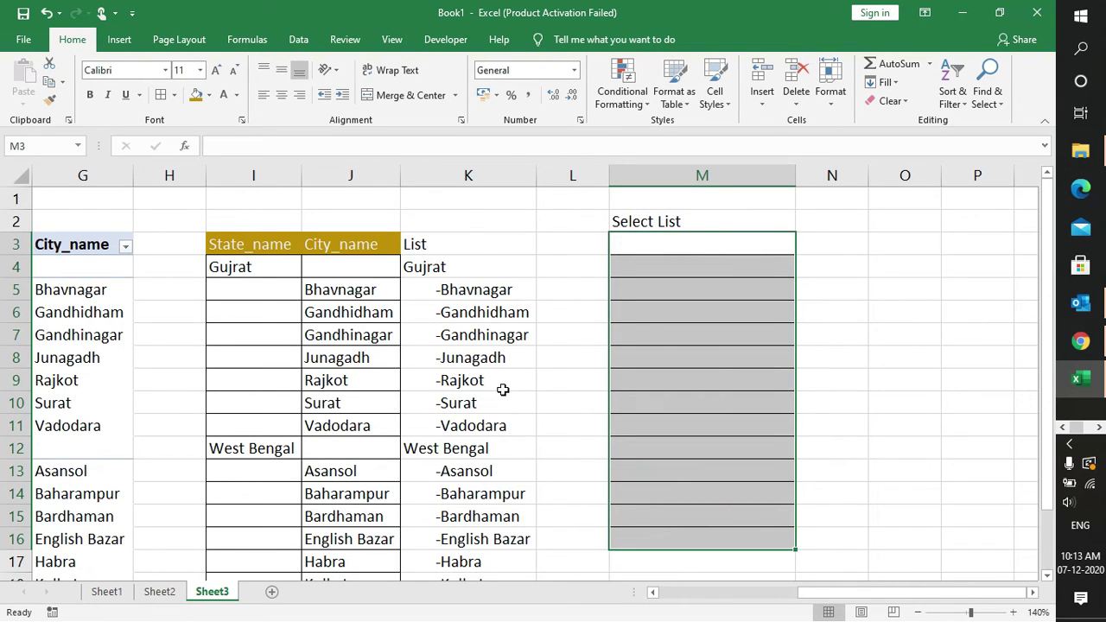
click(124, 45)
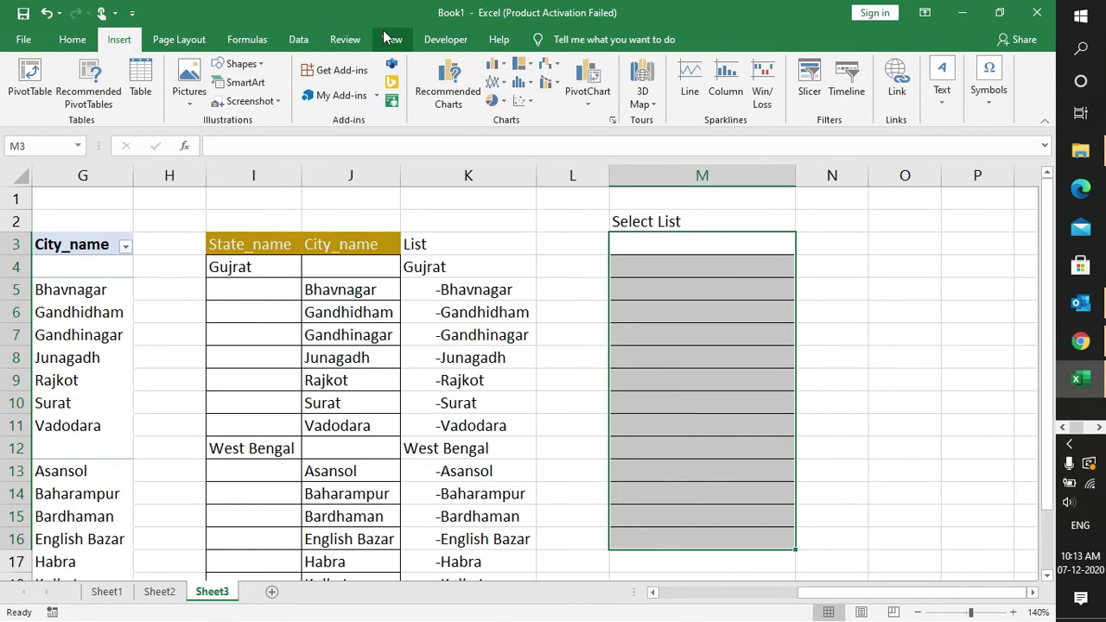
click(296, 44)
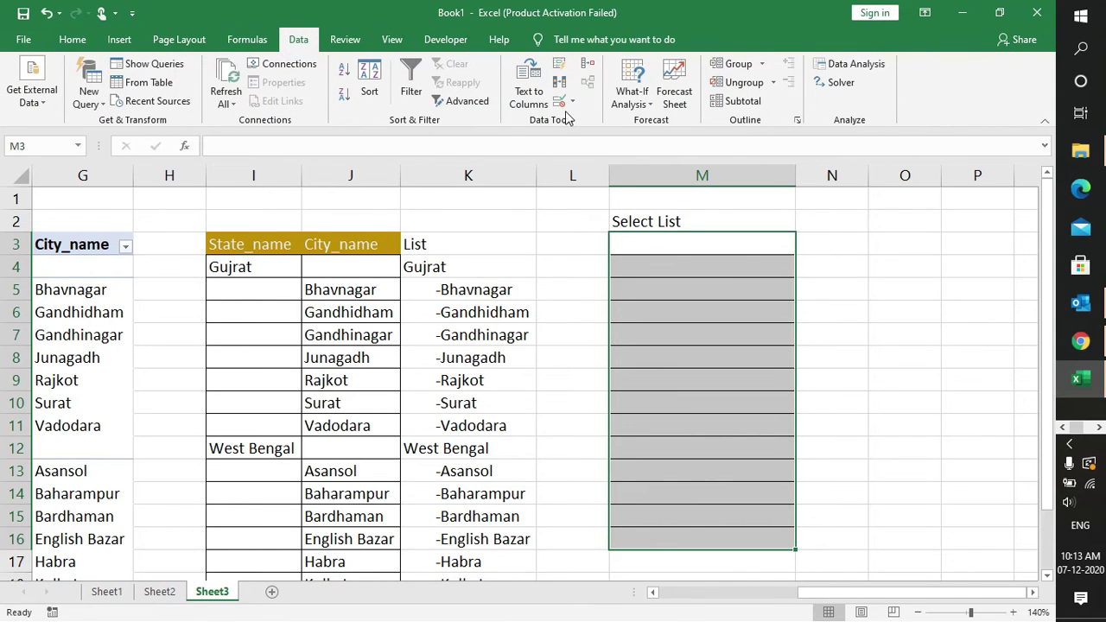
click(572, 102)
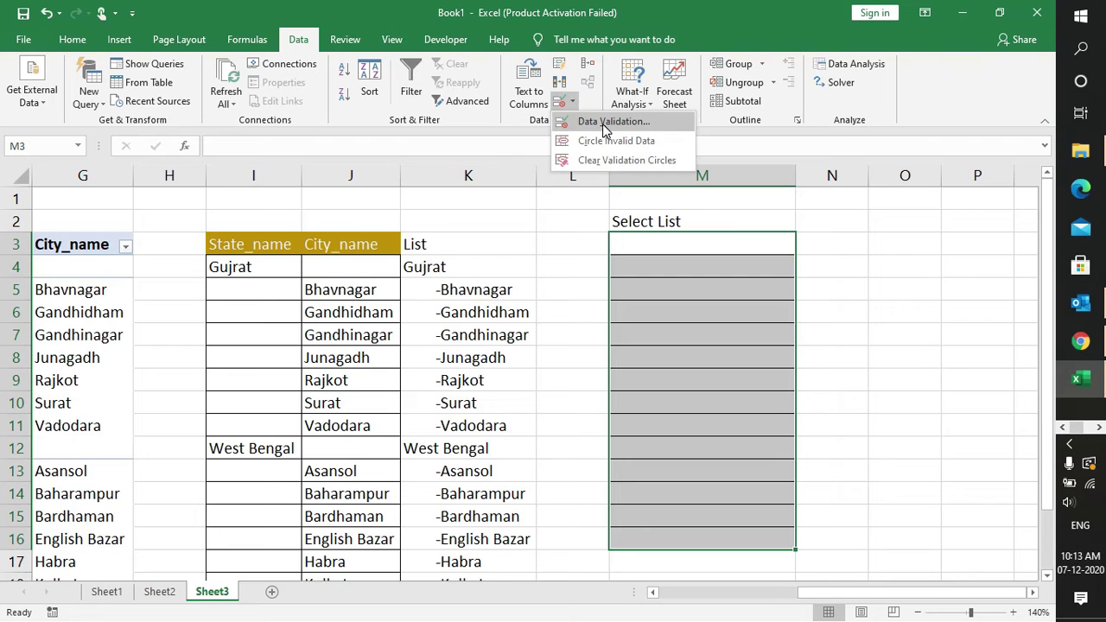
click(609, 121)
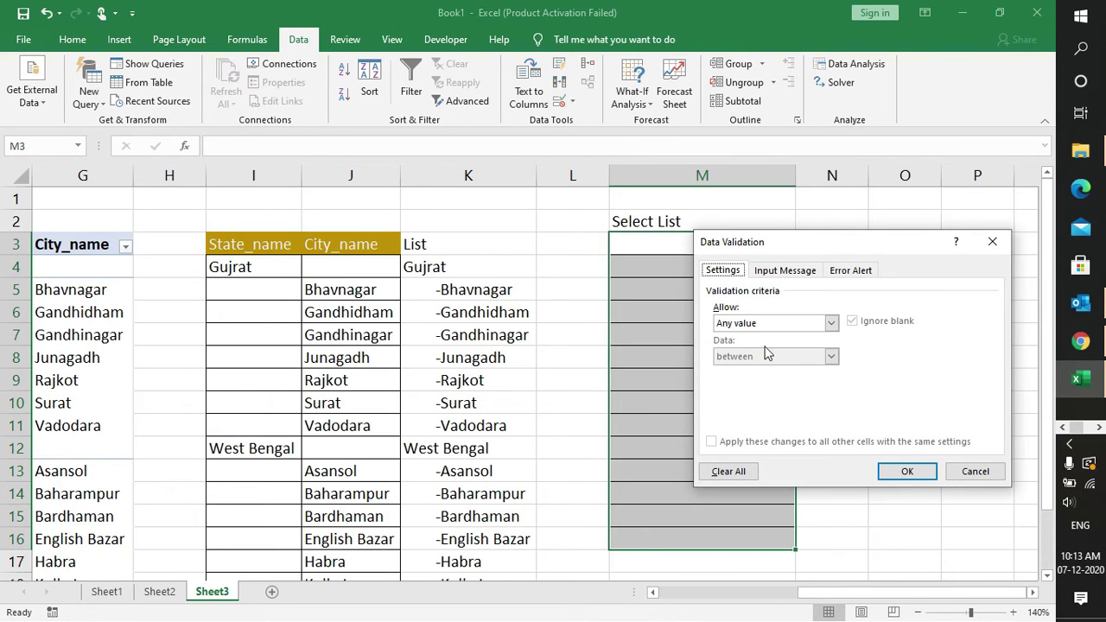
click(749, 324)
click(741, 369)
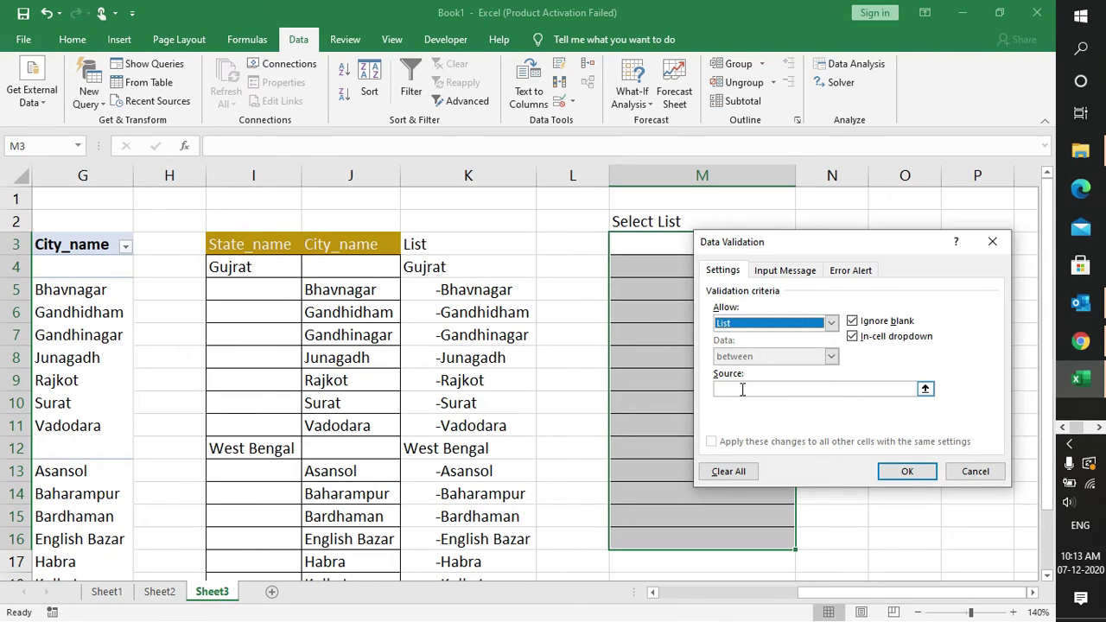
click(741, 390)
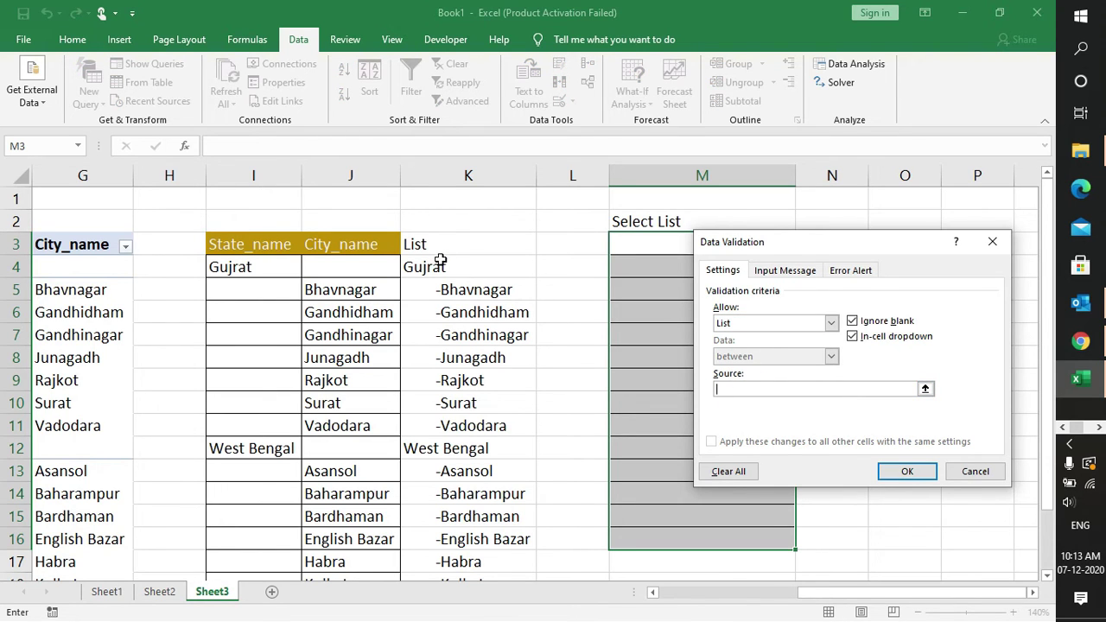
drag(440, 263, 446, 539)
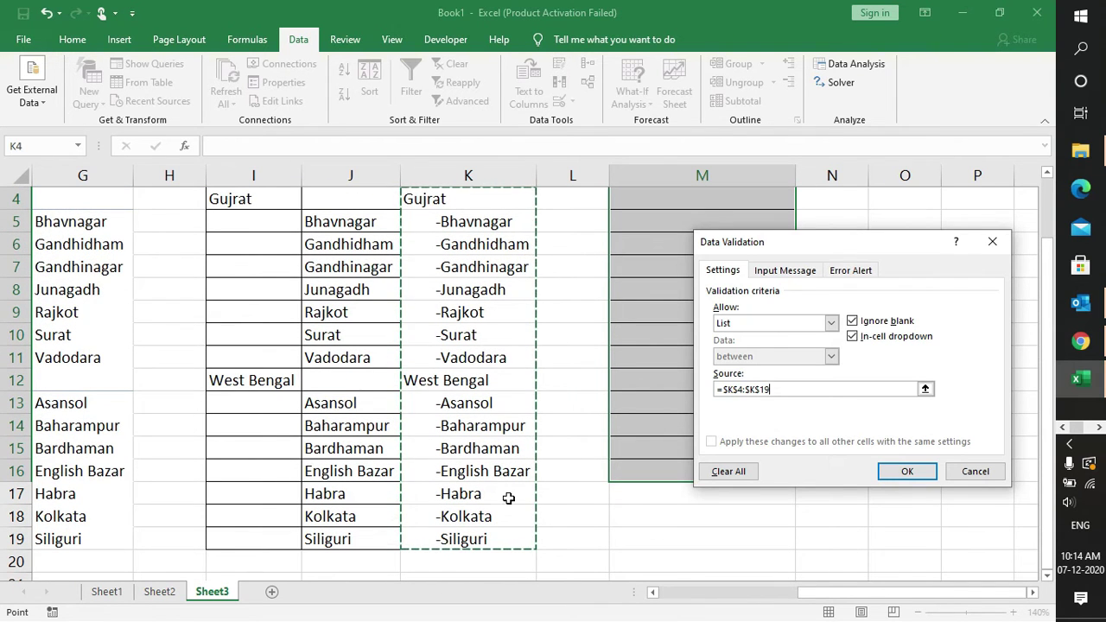
click(907, 471)
drag(1047, 490, 1050, 425)
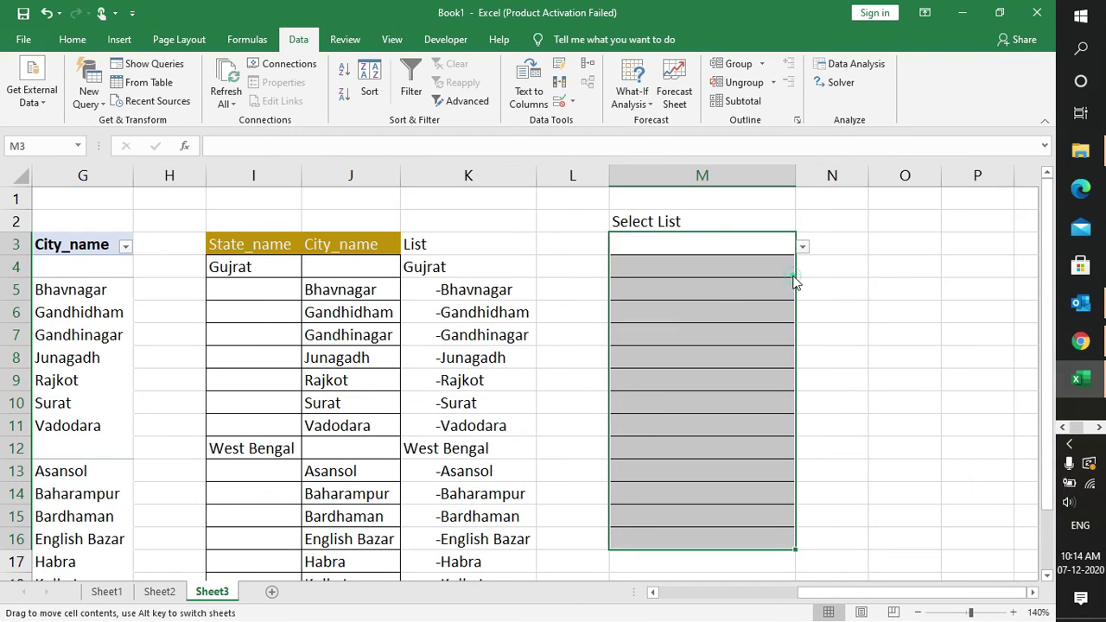
Try the drop-down in M3 by choosing Gujrat, and replace that choice with the indented entry -Bhavnagar.
click(785, 245)
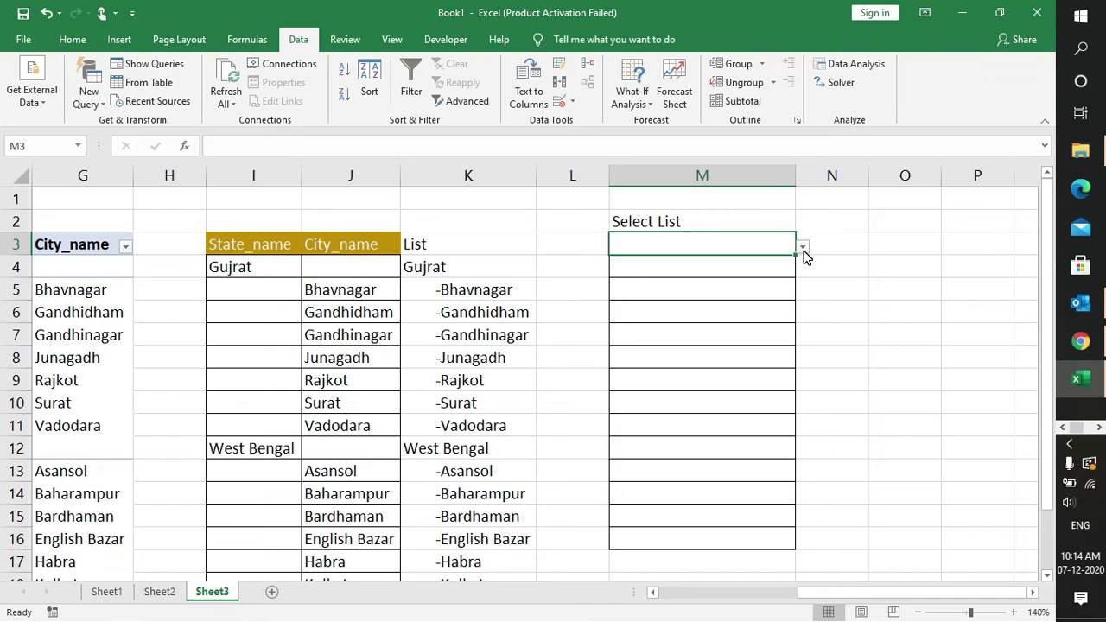
click(802, 249)
mouse_move(800, 297)
mouse_down()
mouse_move(800, 337)
mouse_move(800, 294)
mouse_up()
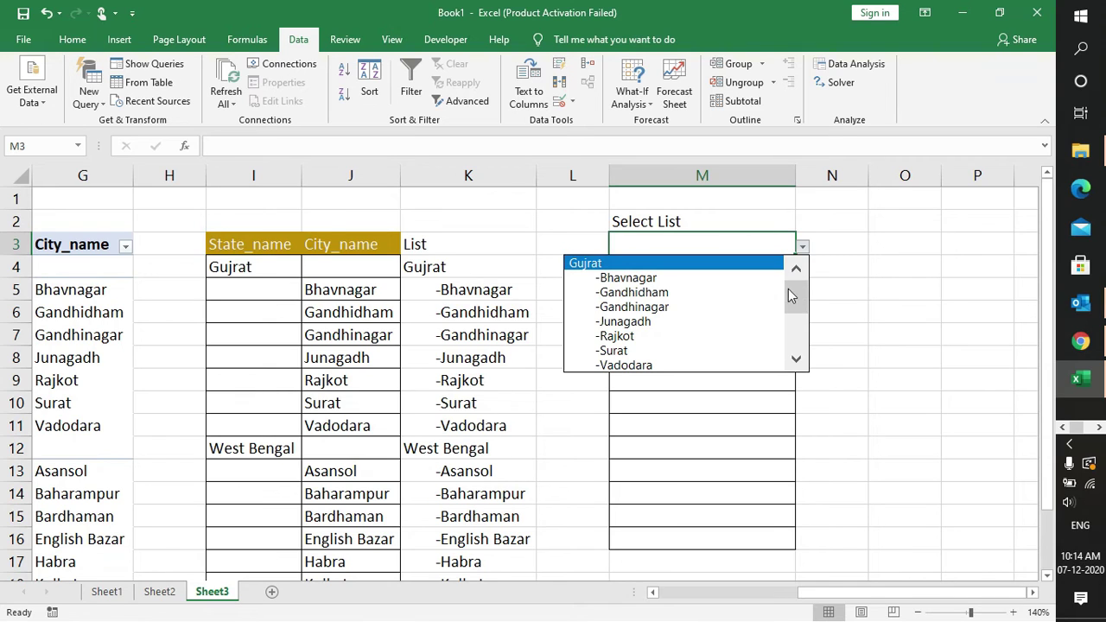
click(748, 266)
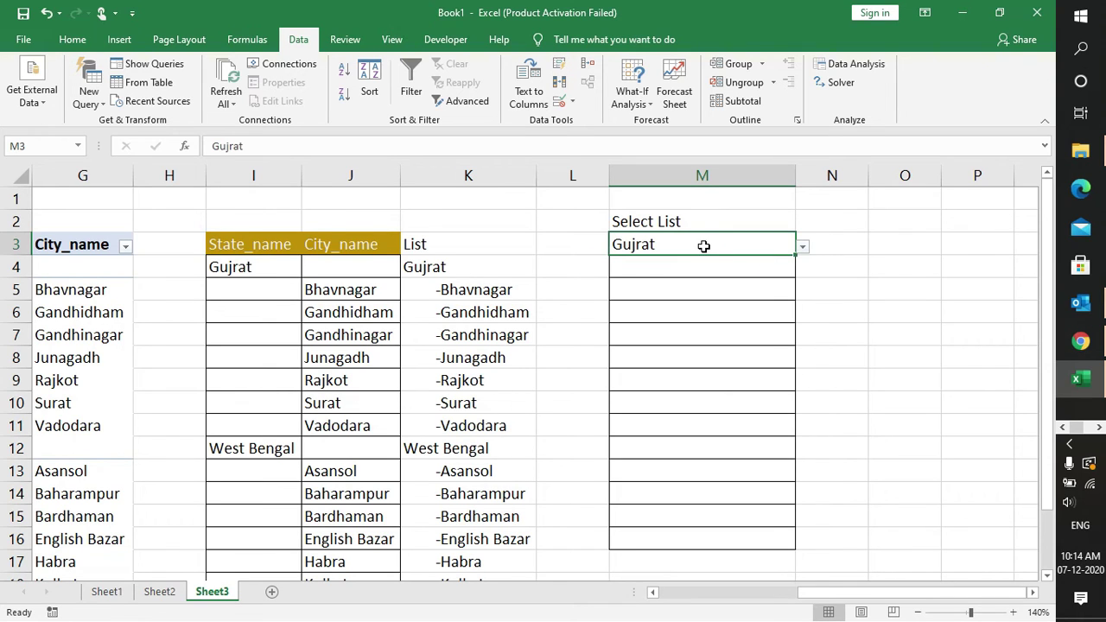
click(803, 249)
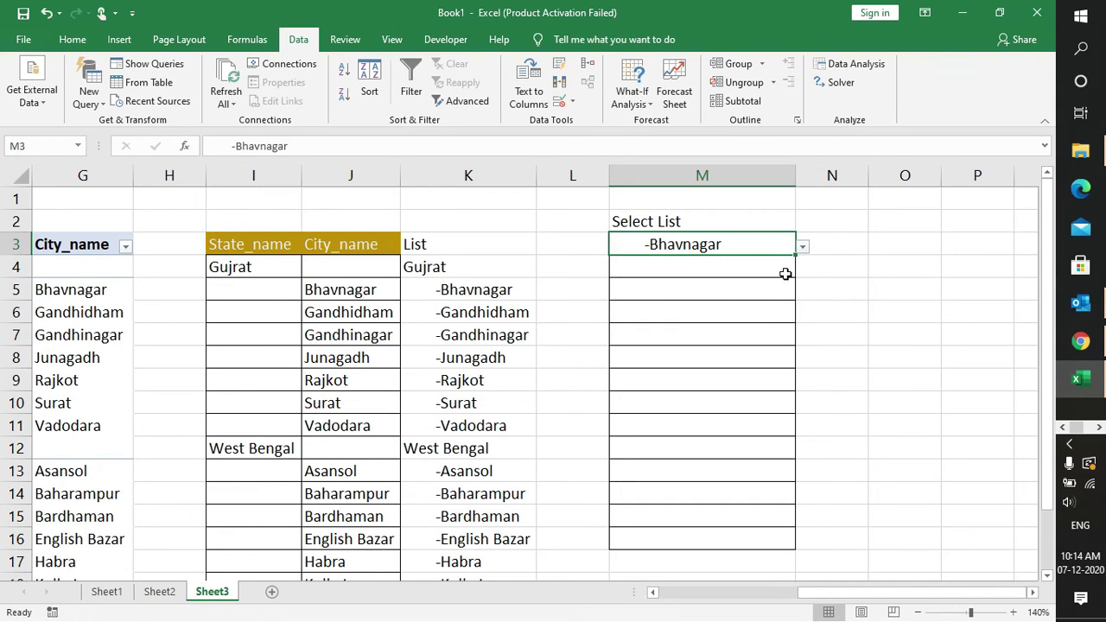
click(802, 247)
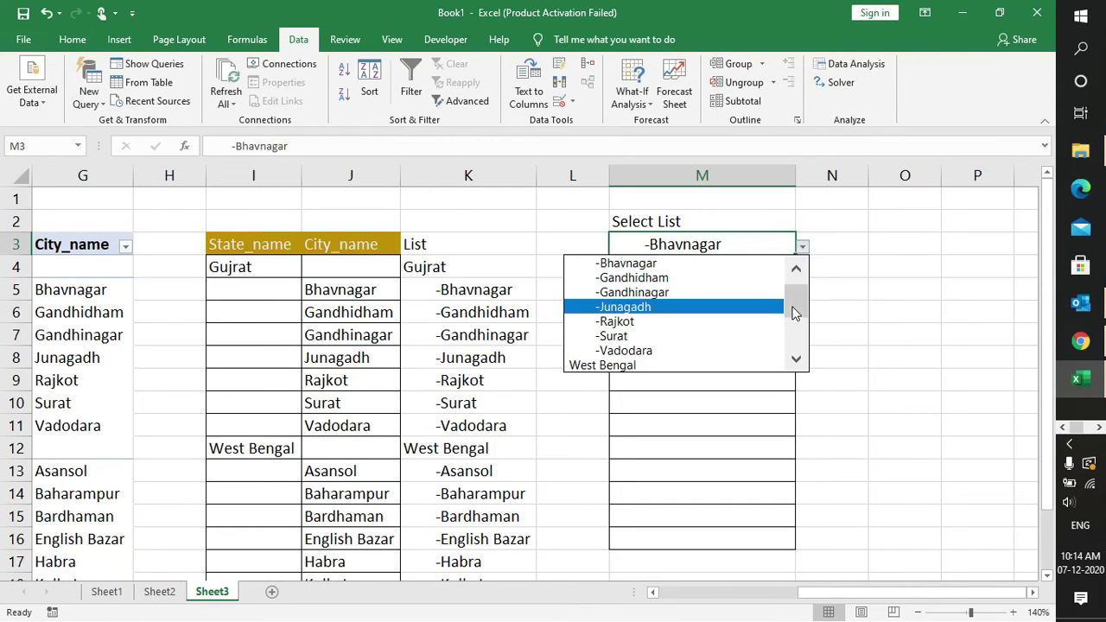
drag(801, 313, 794, 297)
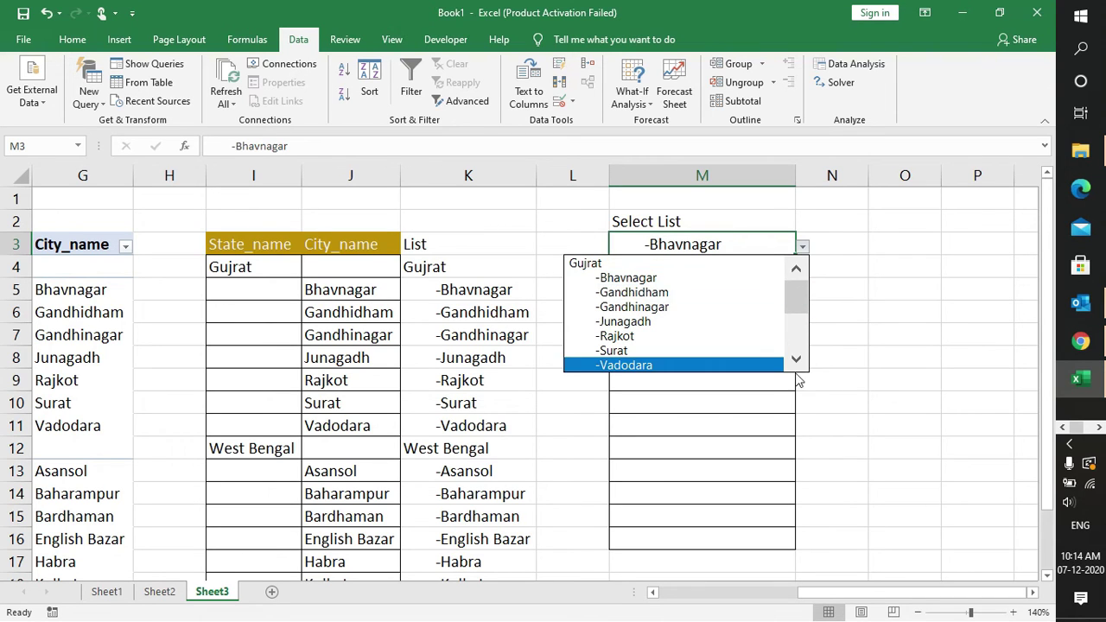
key(Escape)
Change the heading in cell M2 to Select City.
double_click(685, 219)
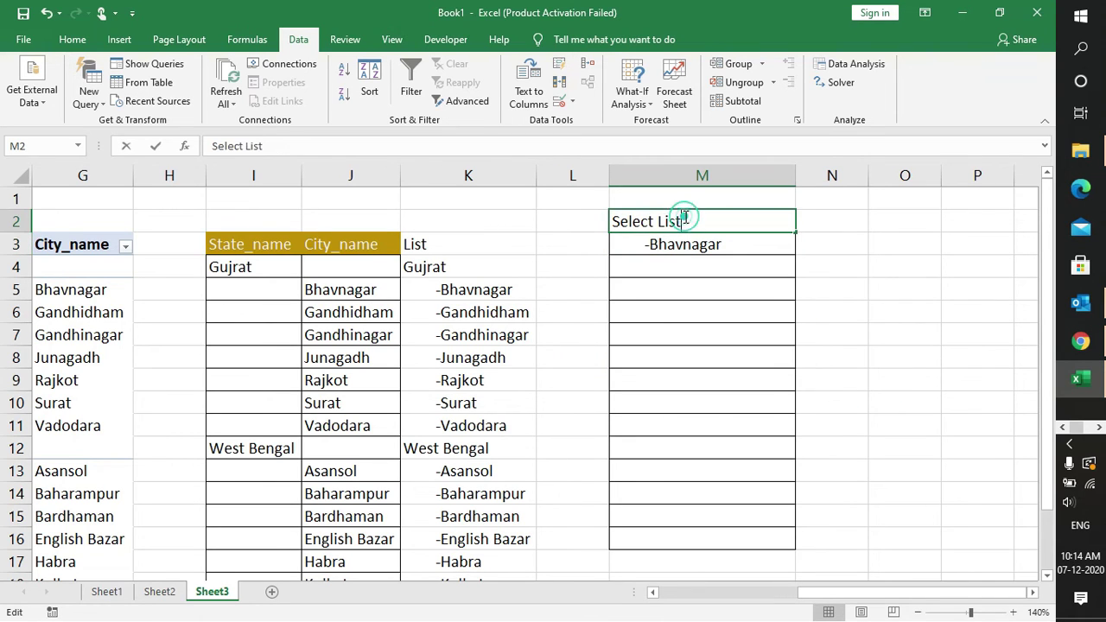
key(BackSpace)
key(BackSpace)
text(City)
key(Return)
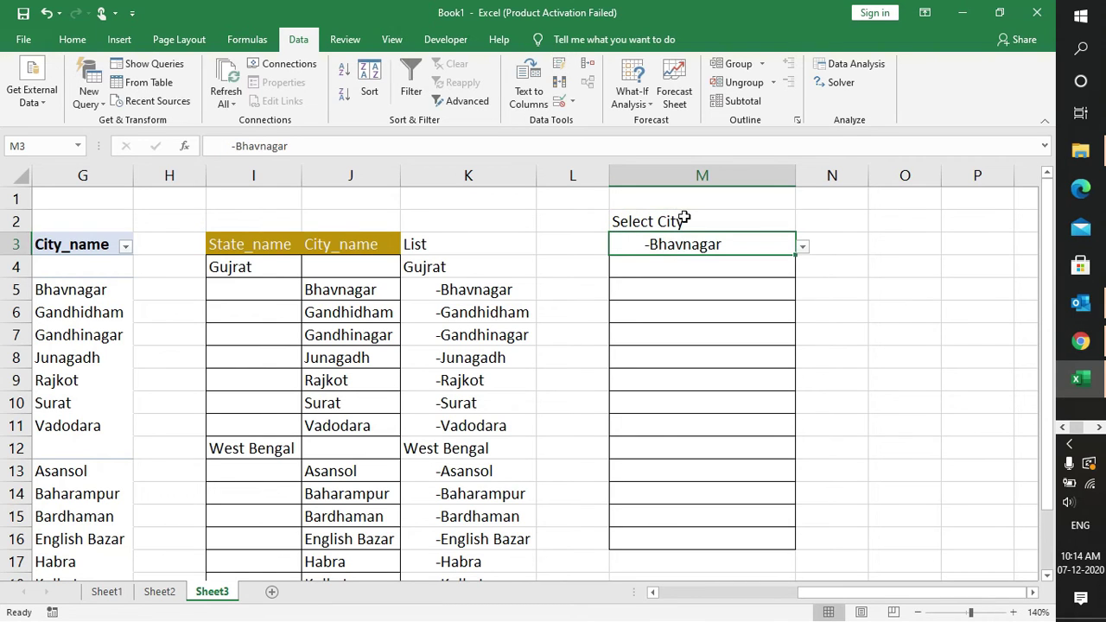
Choose the state entry Gujrat from the drop-down in M3.
click(803, 249)
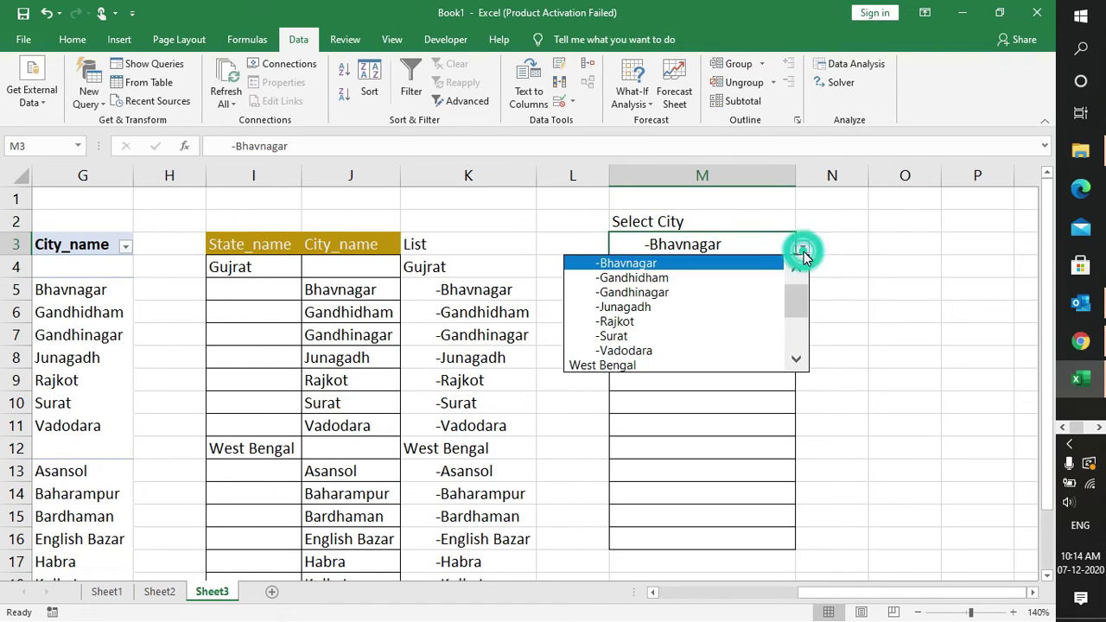
click(799, 299)
drag(801, 300, 799, 276)
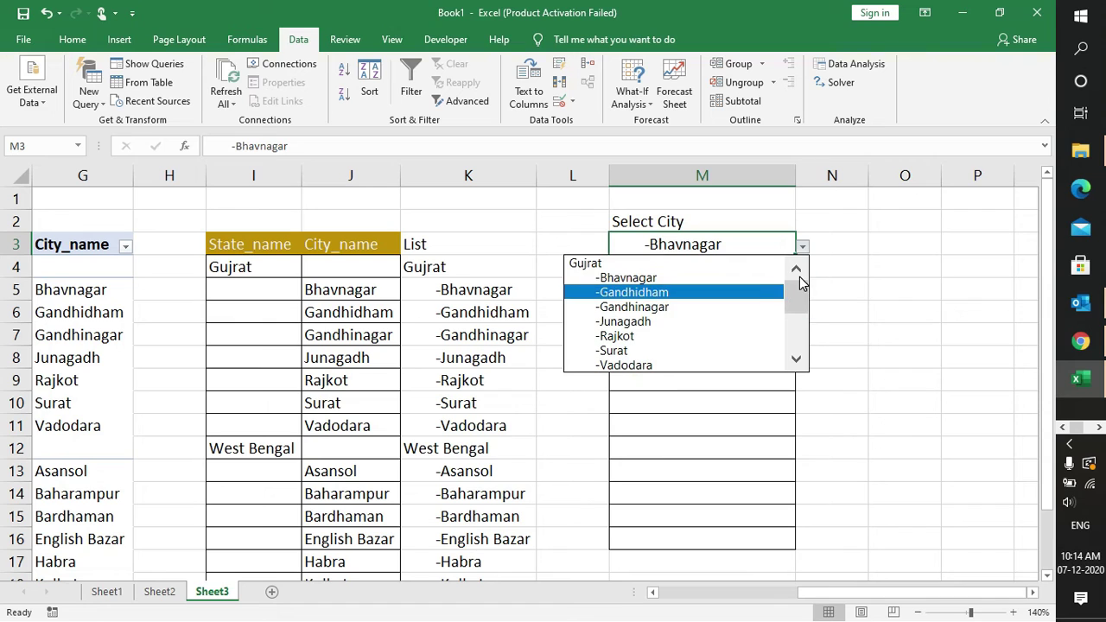
click(738, 263)
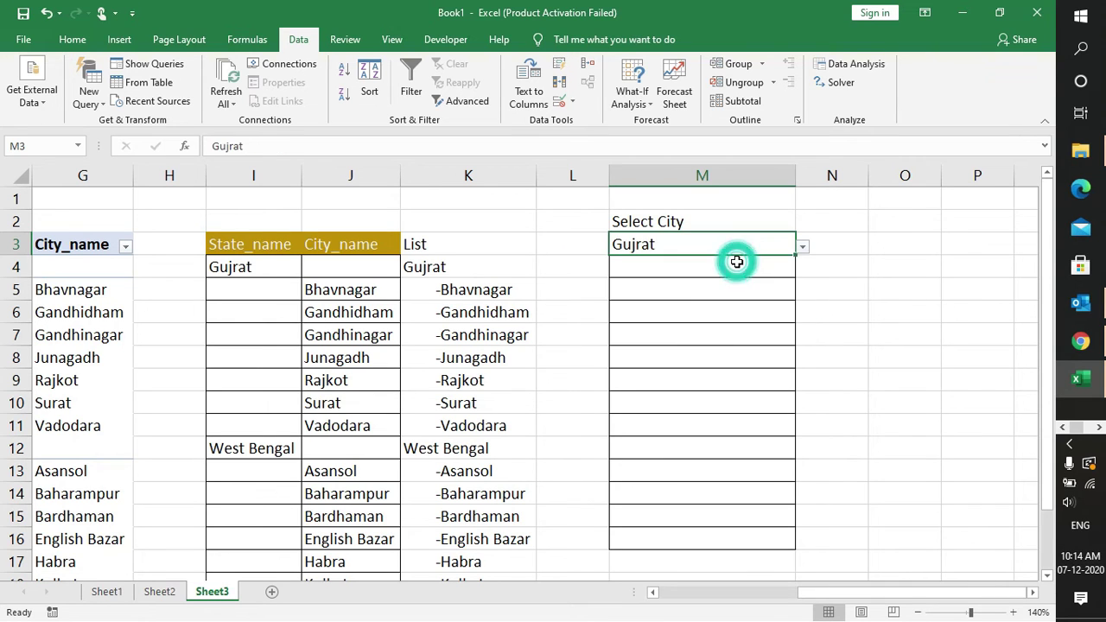
click(853, 275)
click(850, 242)
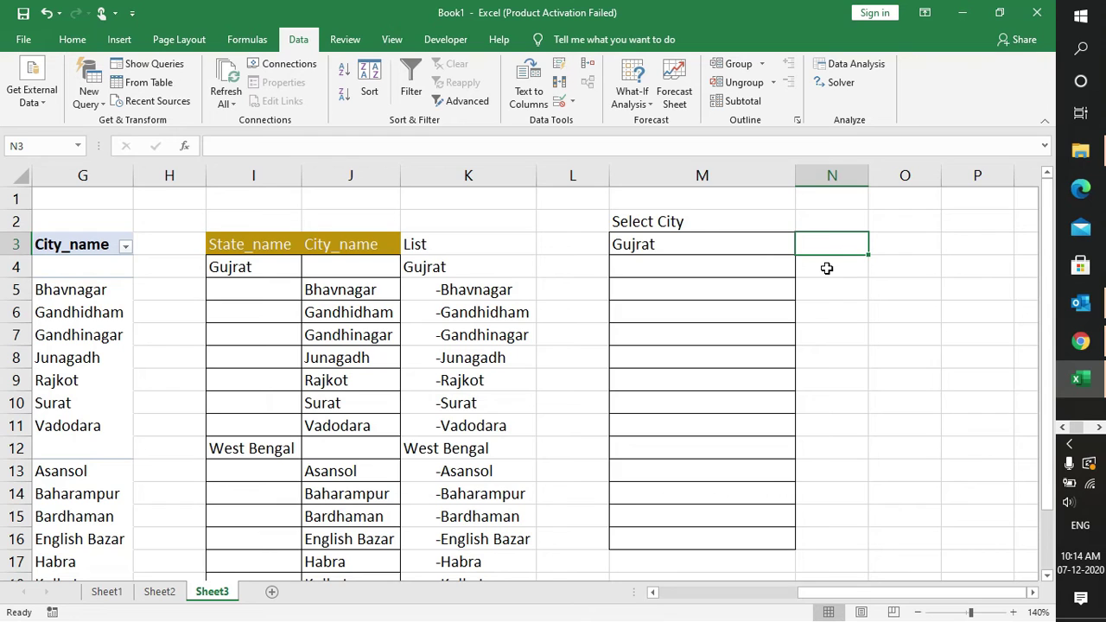
Replace the M3 selection with the indented city -Junagadh from the drop-down.
click(766, 248)
click(800, 250)
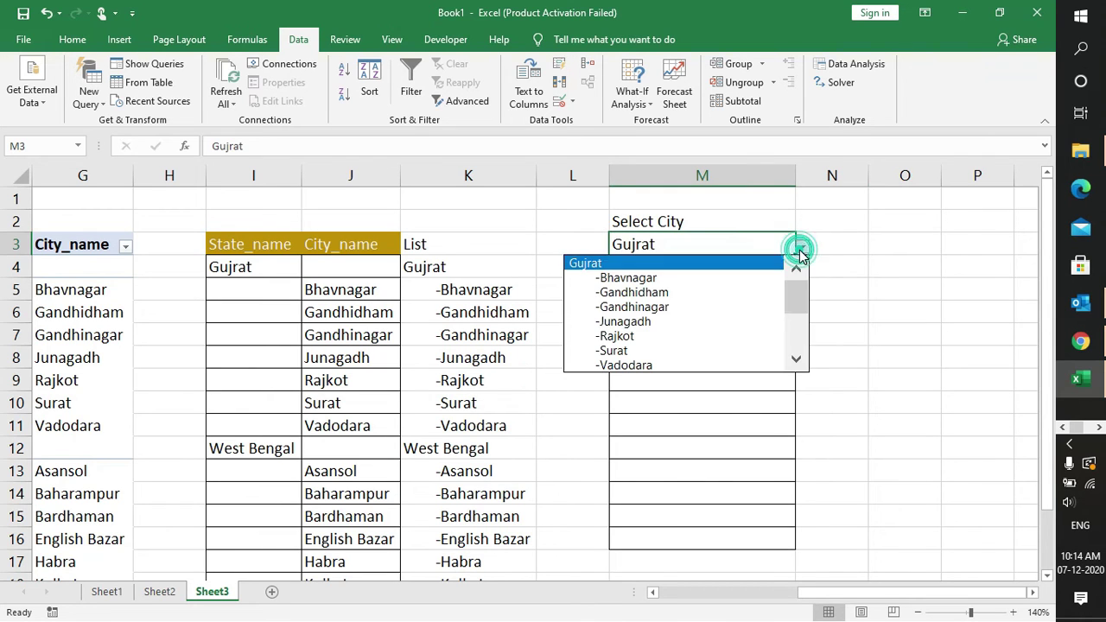
click(755, 325)
click(857, 265)
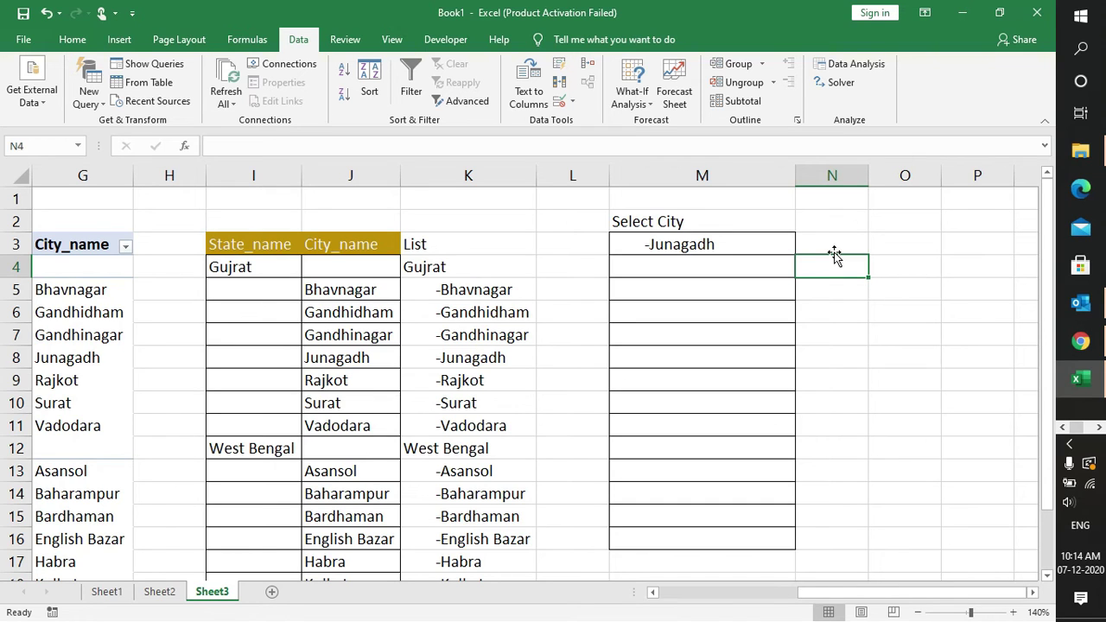
Review the state and city entries in the M3 drop-down without choosing another one.
click(782, 251)
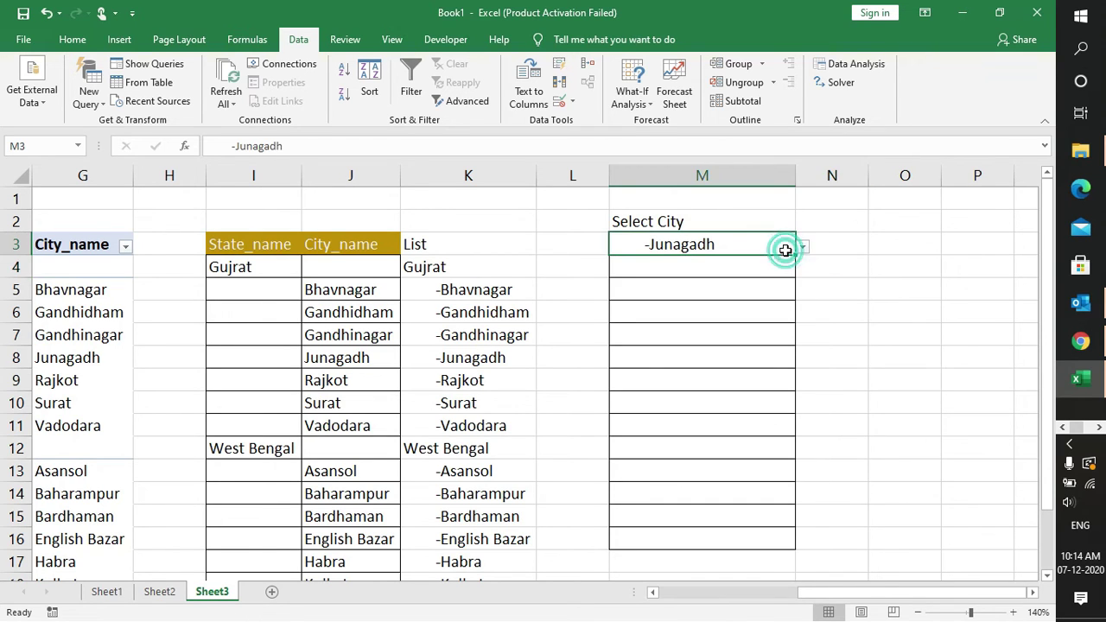
click(801, 251)
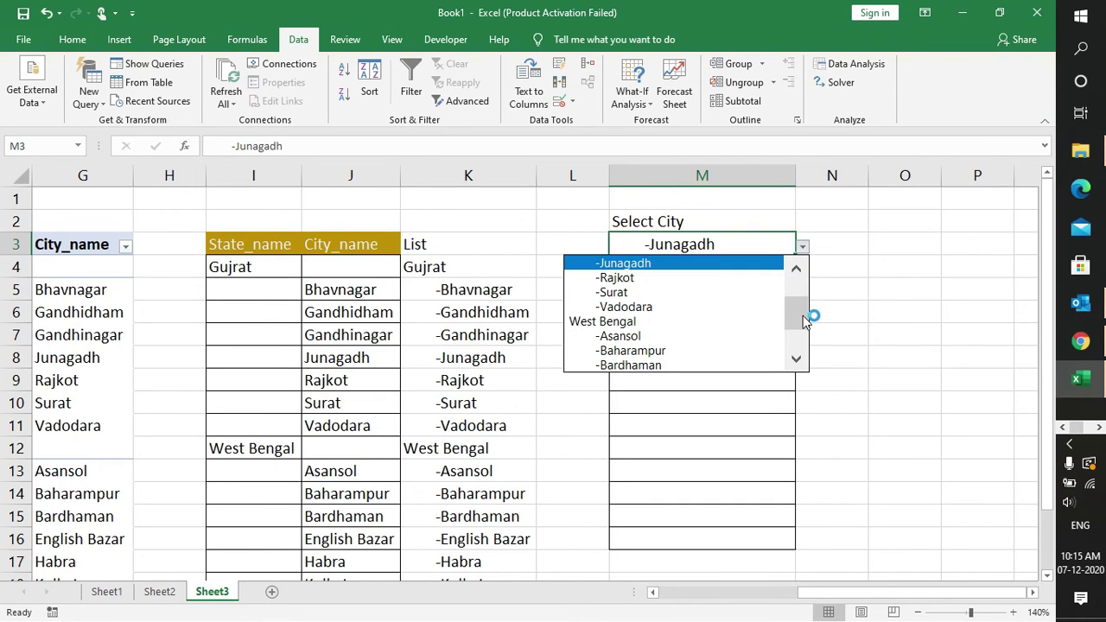
drag(810, 316, 799, 278)
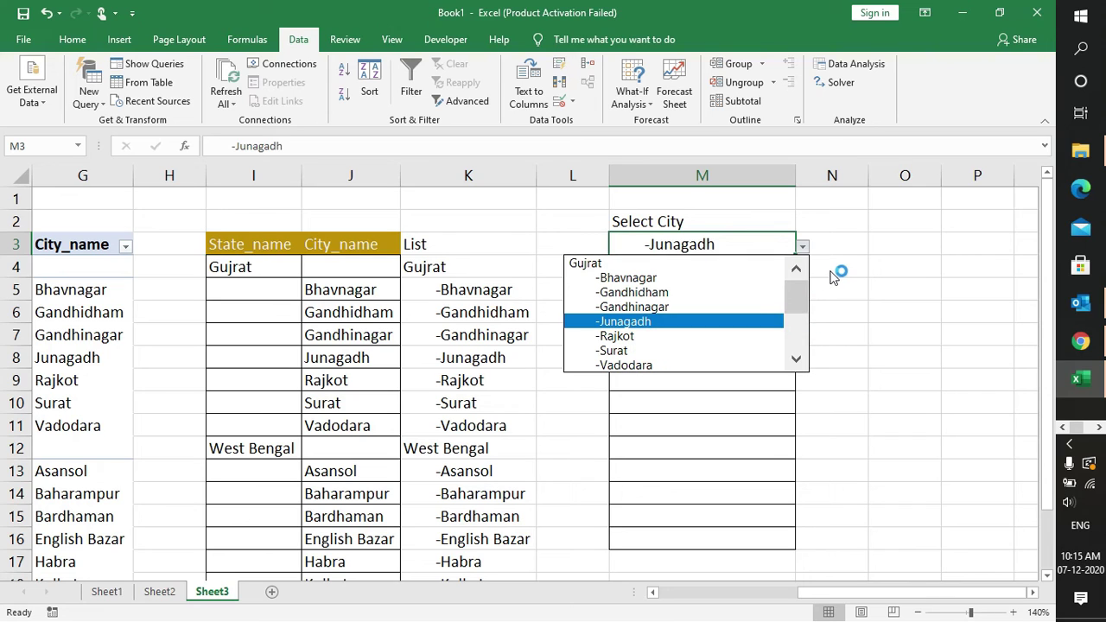
click(832, 272)
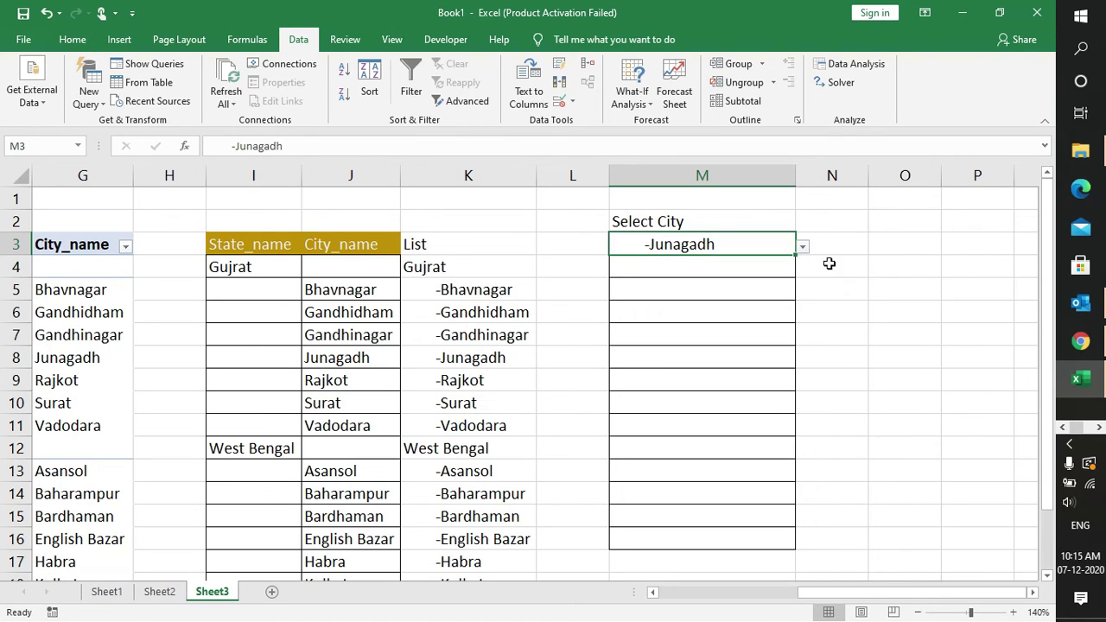
click(824, 244)
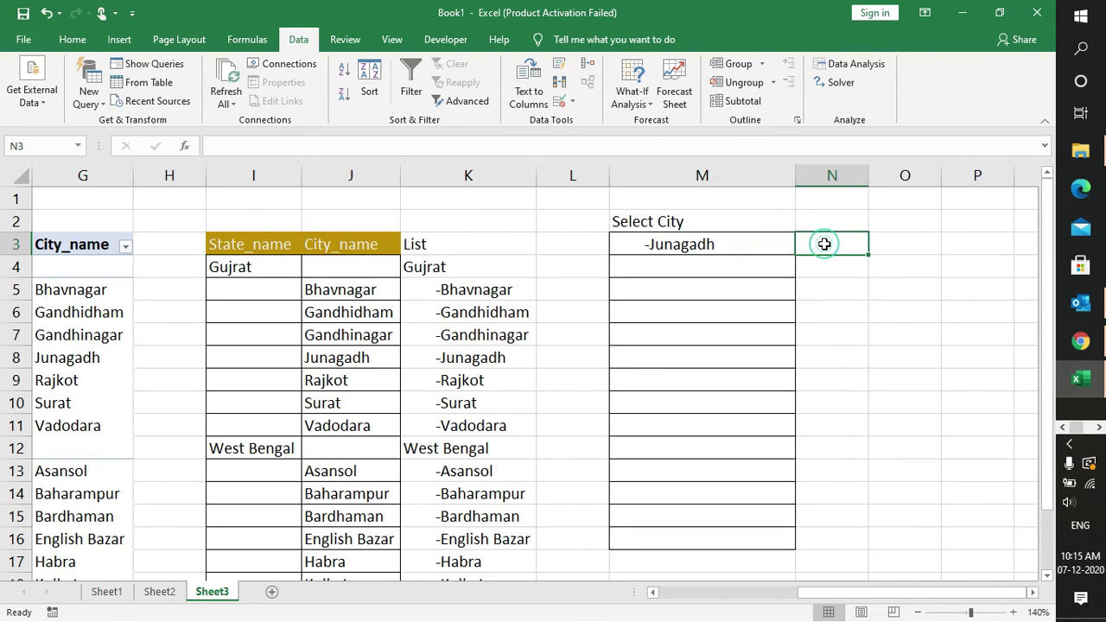
click(825, 219)
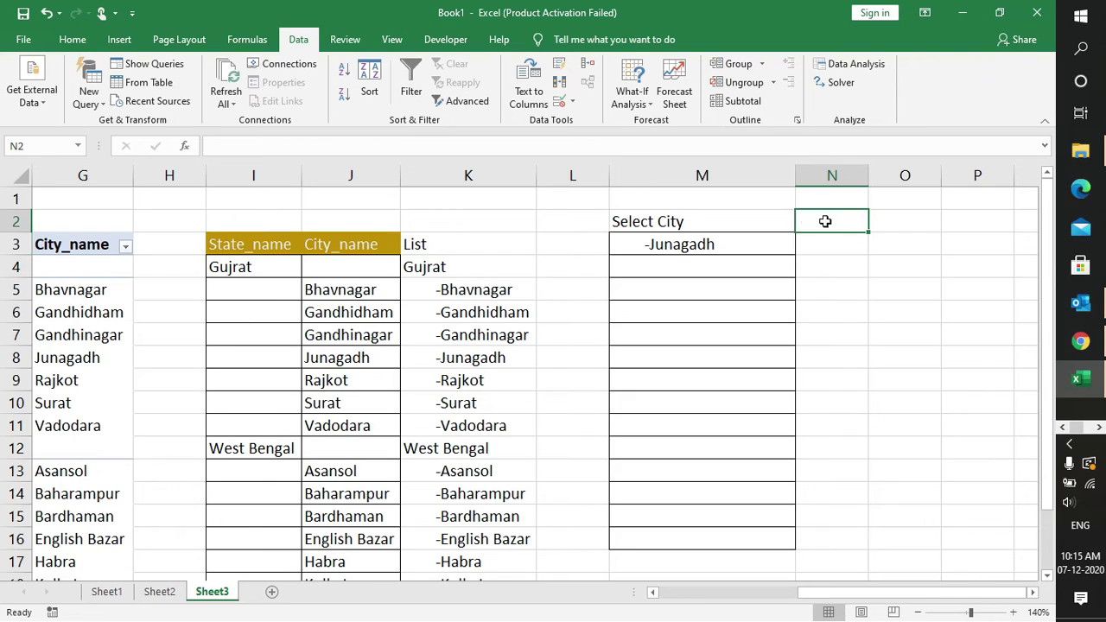
Start an IF formula in N3 whose logical test checks the first character of M3 with LEFT(M3,1)=.
click(834, 243)
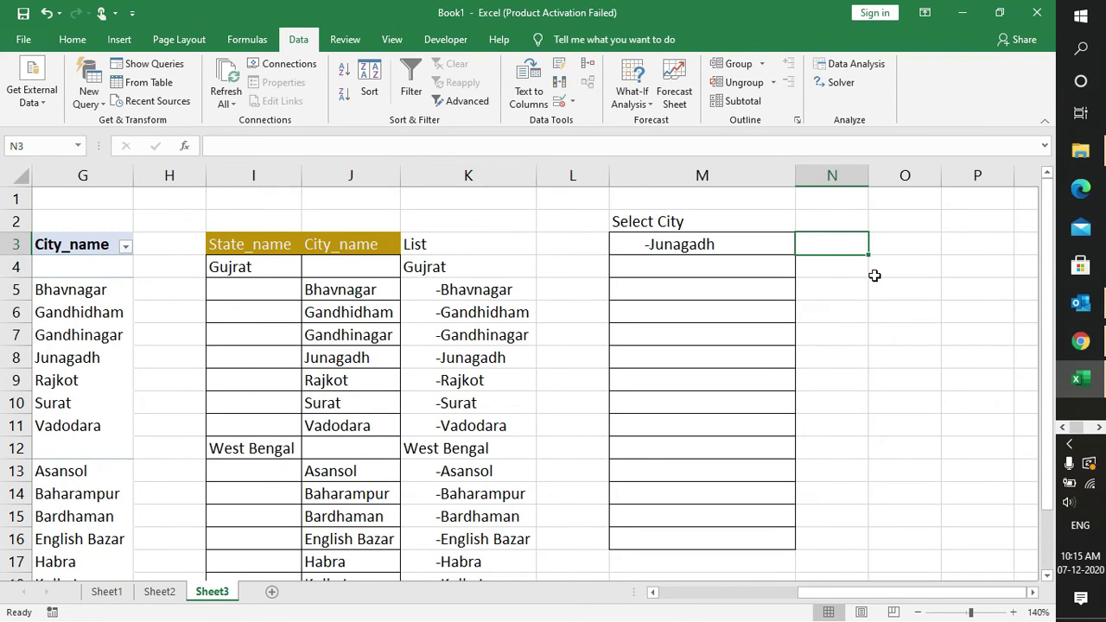
text(=)
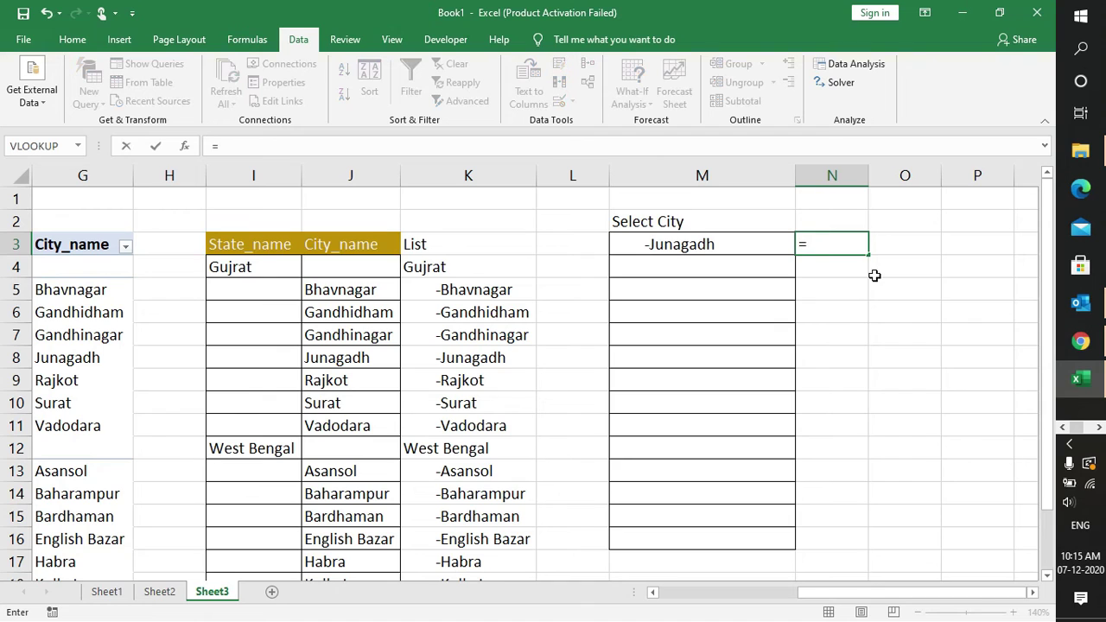
text(if()
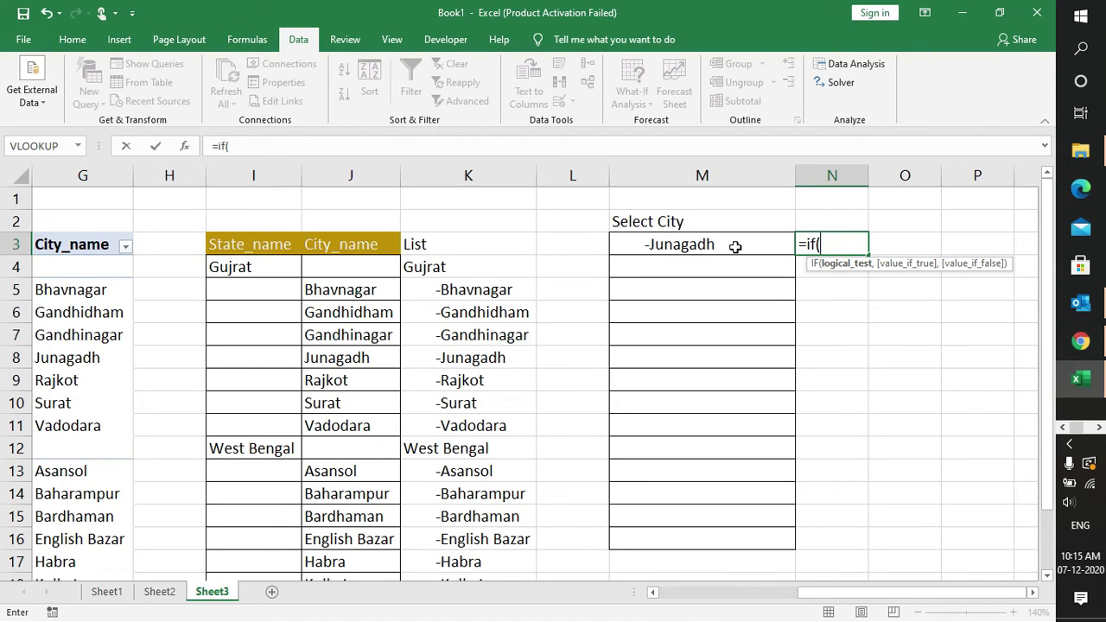
text(left)
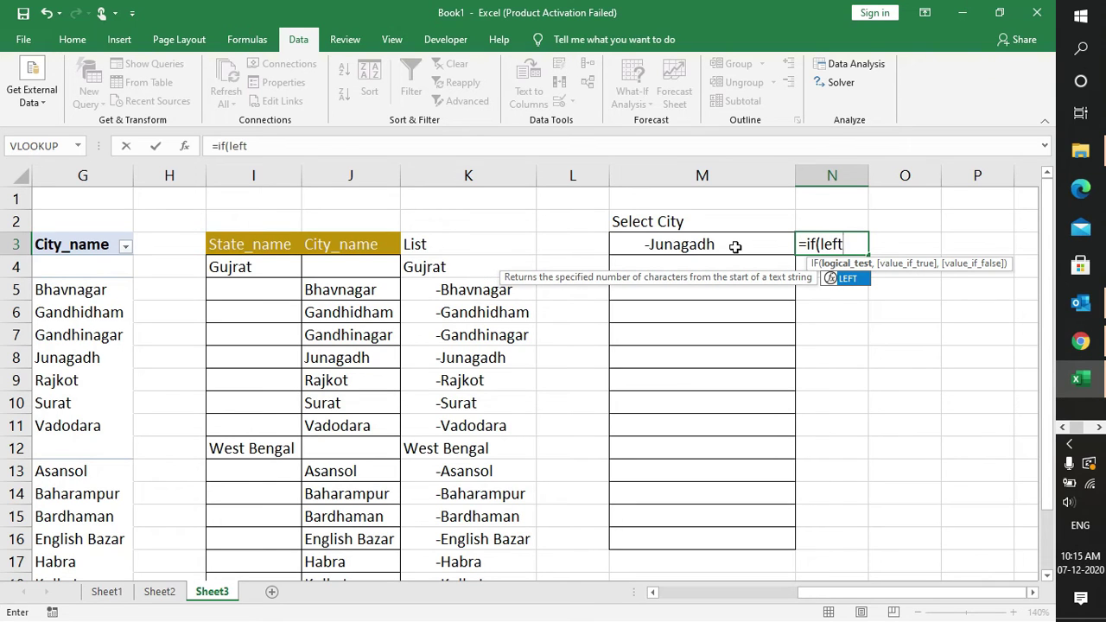
text(()
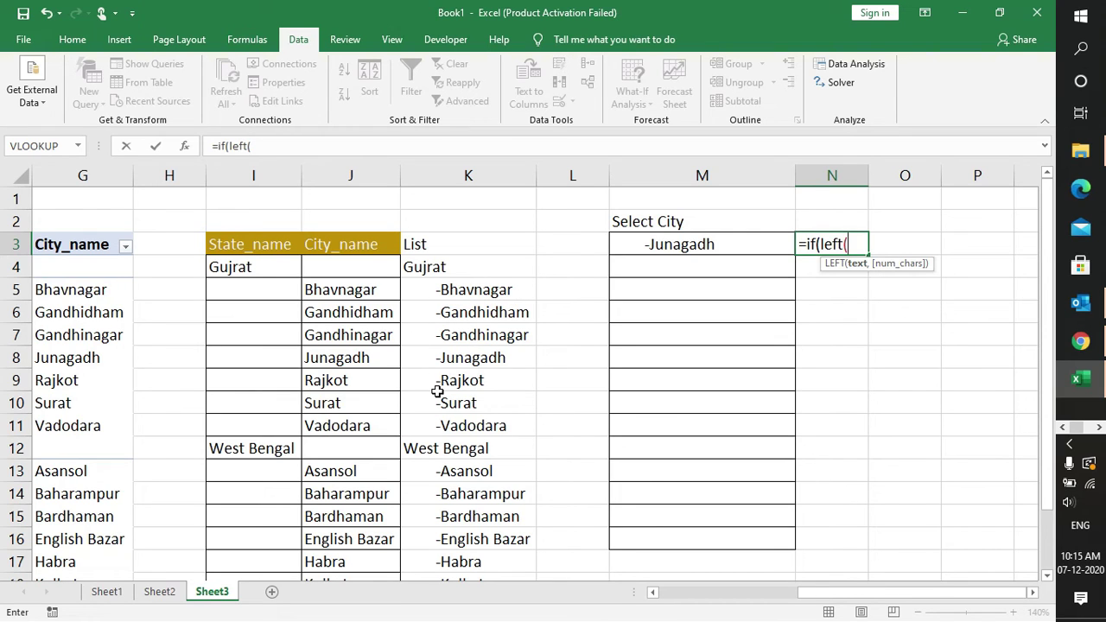
click(709, 242)
text(,)
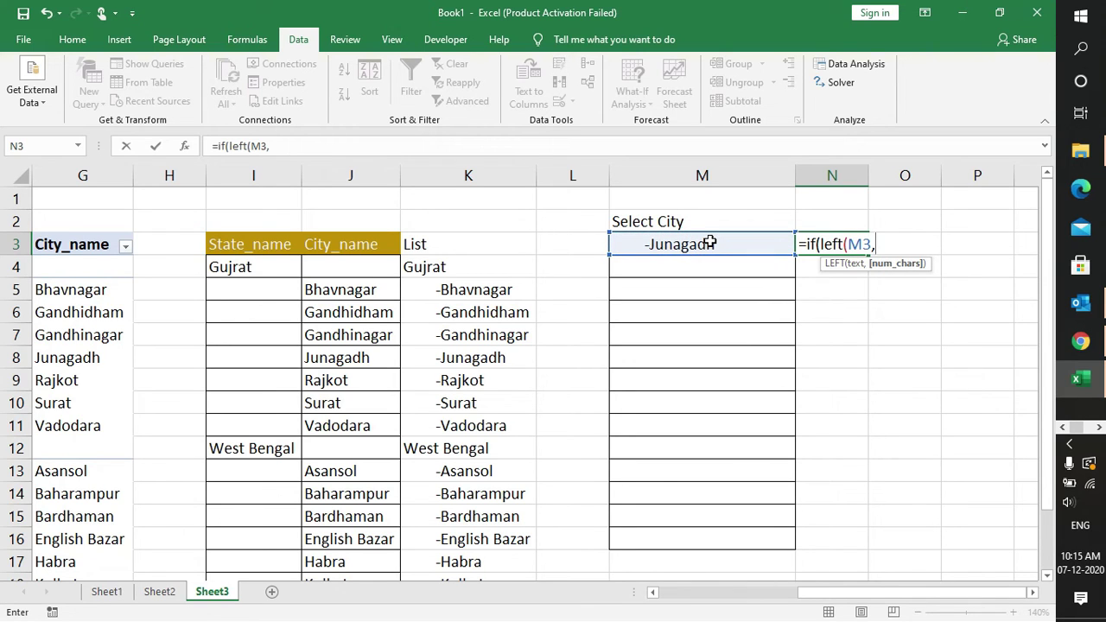
text(1)
text()=)
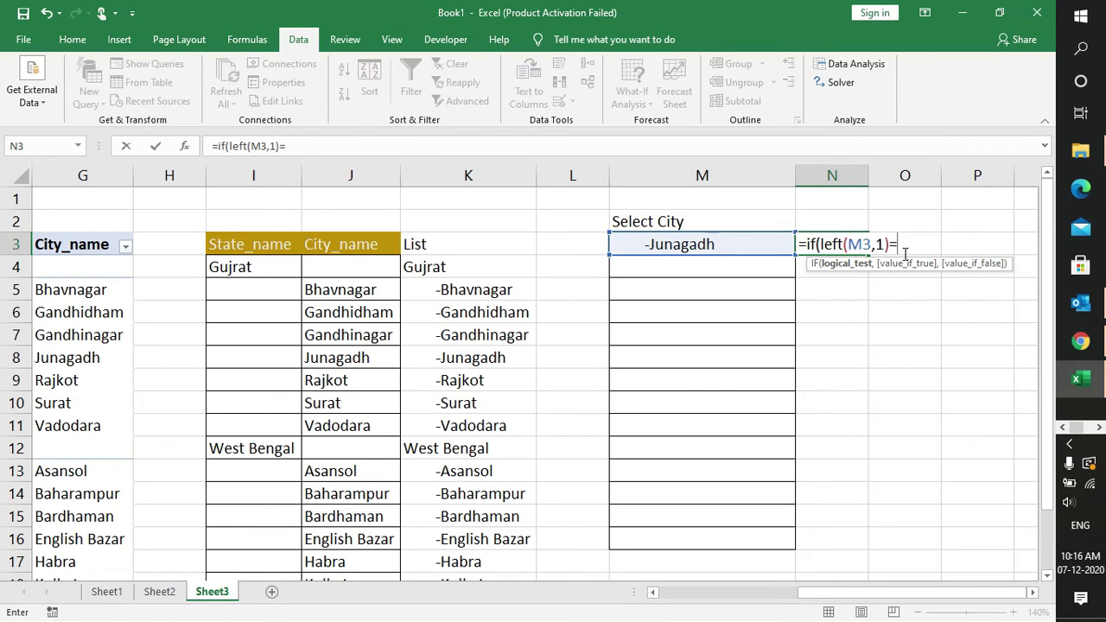
Complete the N3 formula as =IF(LEFT(M3,1)=" ","P","O"), comparing with a space and returning P or O.
text(")
key(shift+Up)
text(")
key(BackSpace)
key(BackSpace)
key(BackSpace)
key(BackSpace)
key(BackSpace)
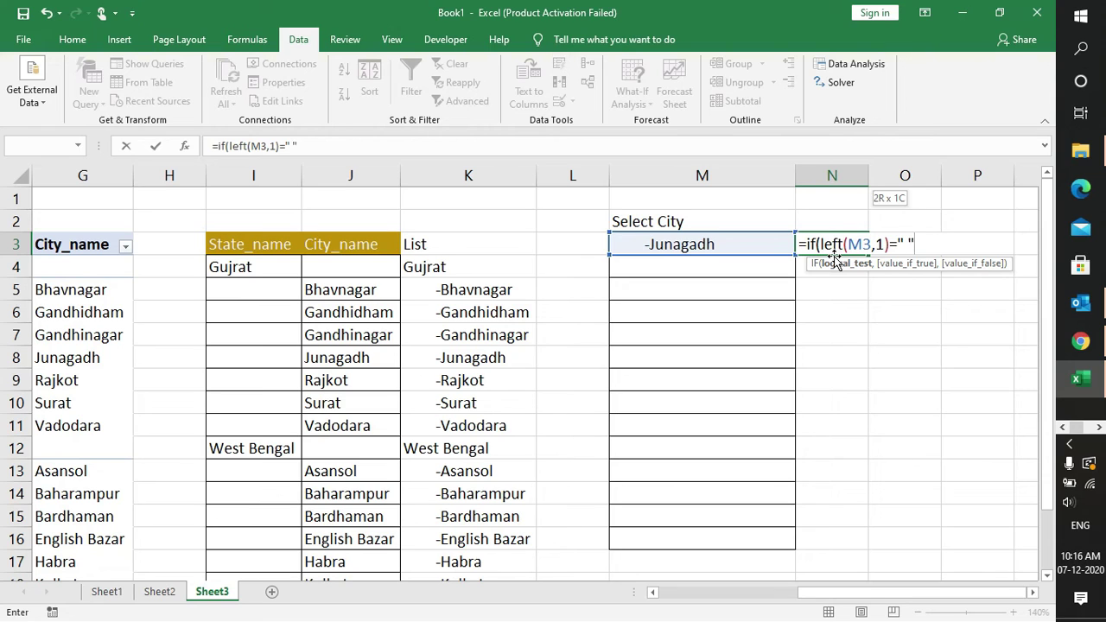
text(,)
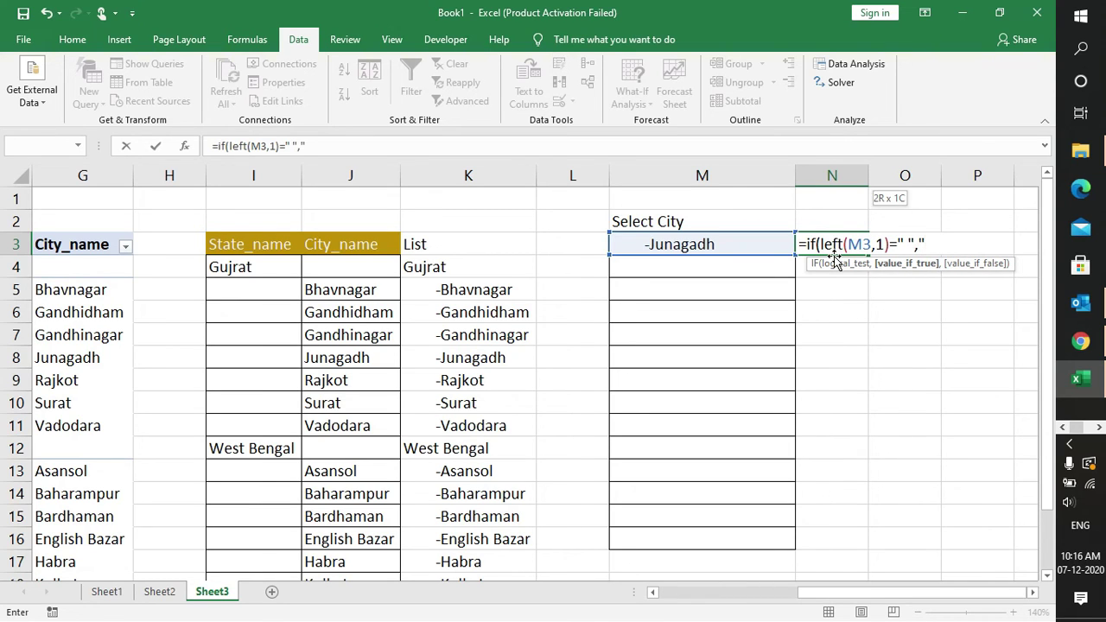
text("P","O")
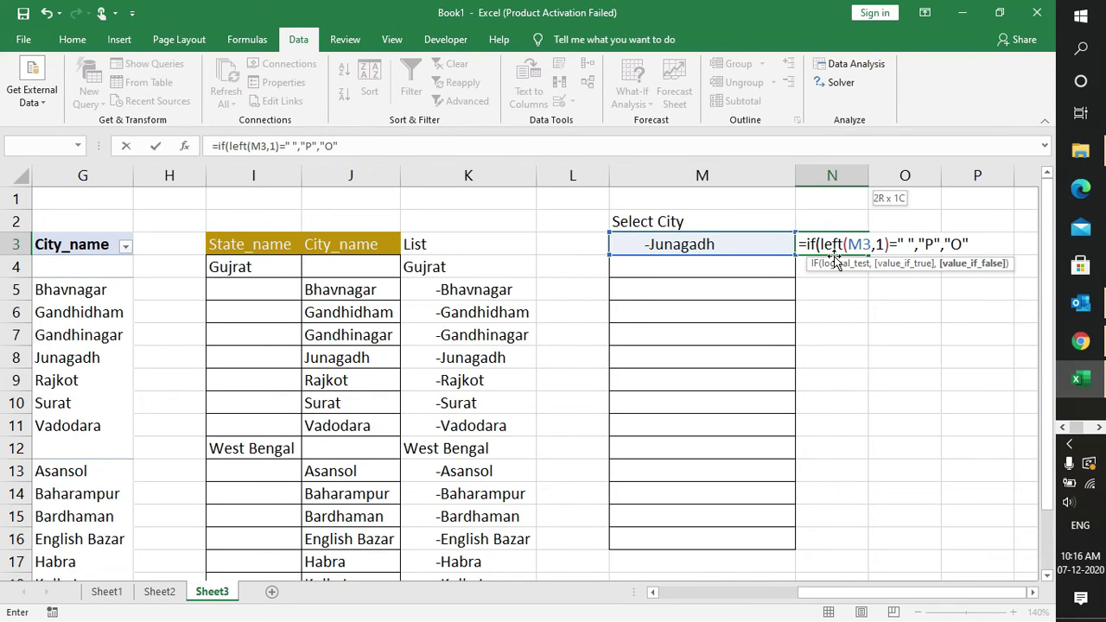
text())
key(Return)
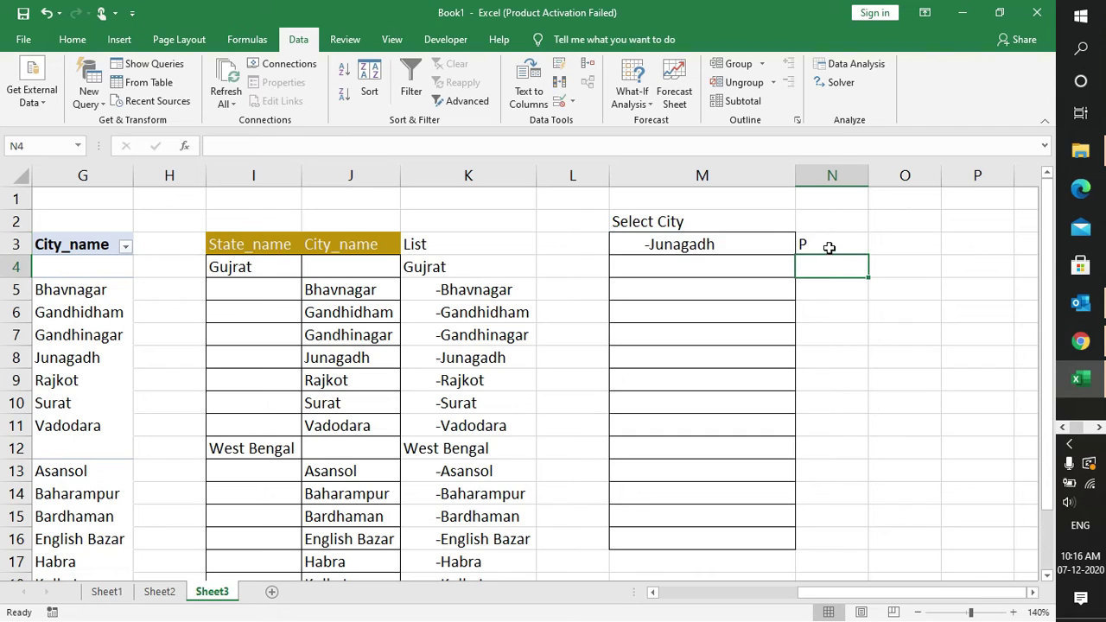
Test the N3 formula with a state by choosing Gujrat from the drop-down in M3.
click(830, 245)
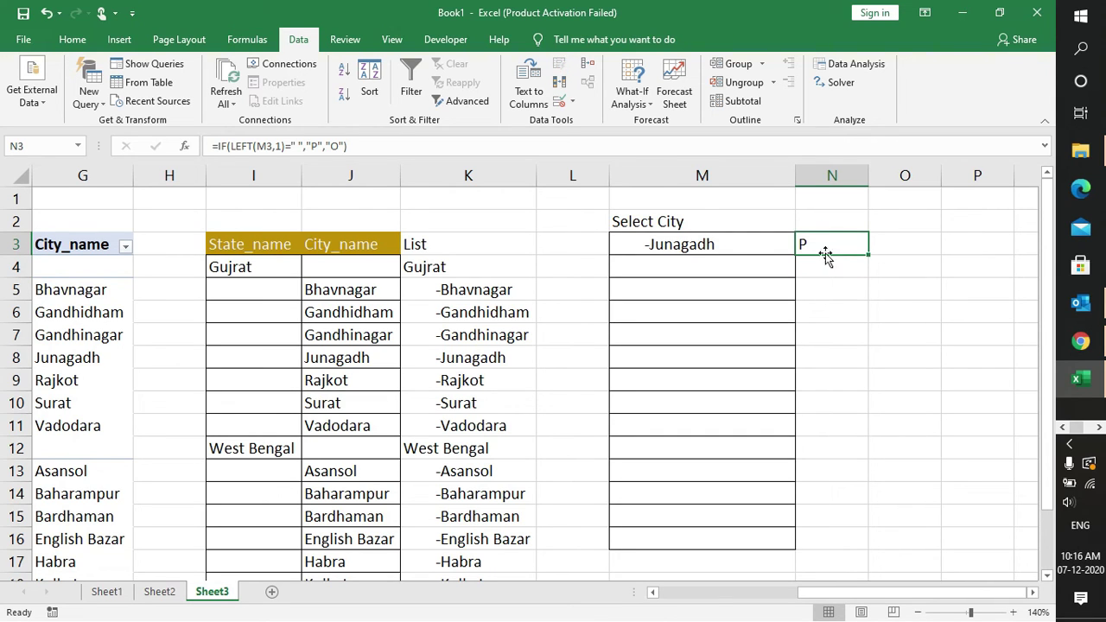
click(755, 241)
click(803, 246)
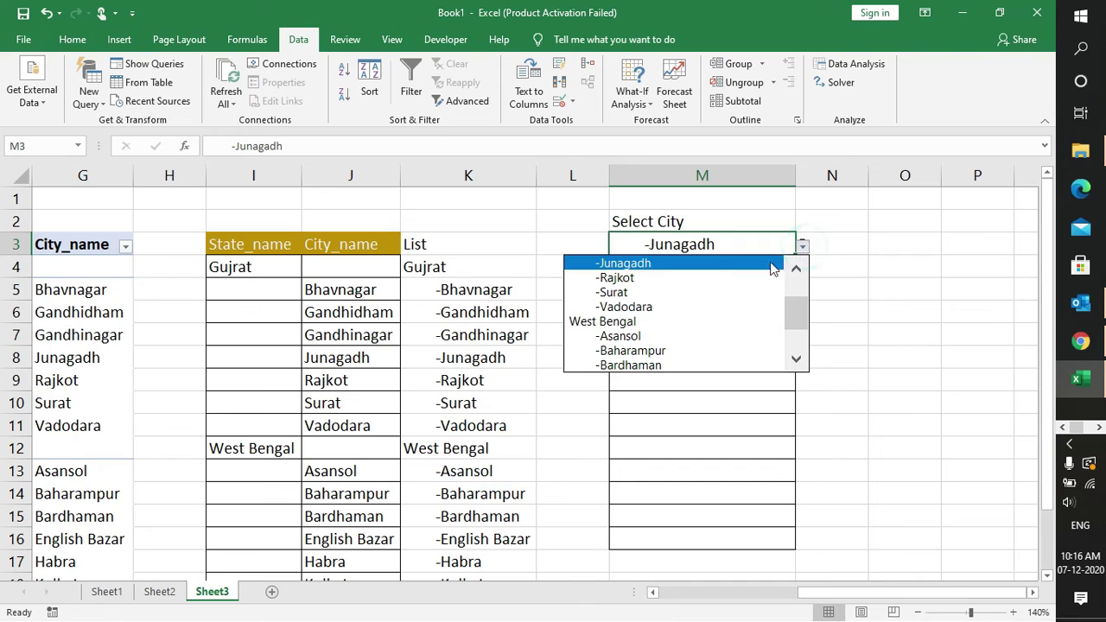
drag(796, 315, 795, 301)
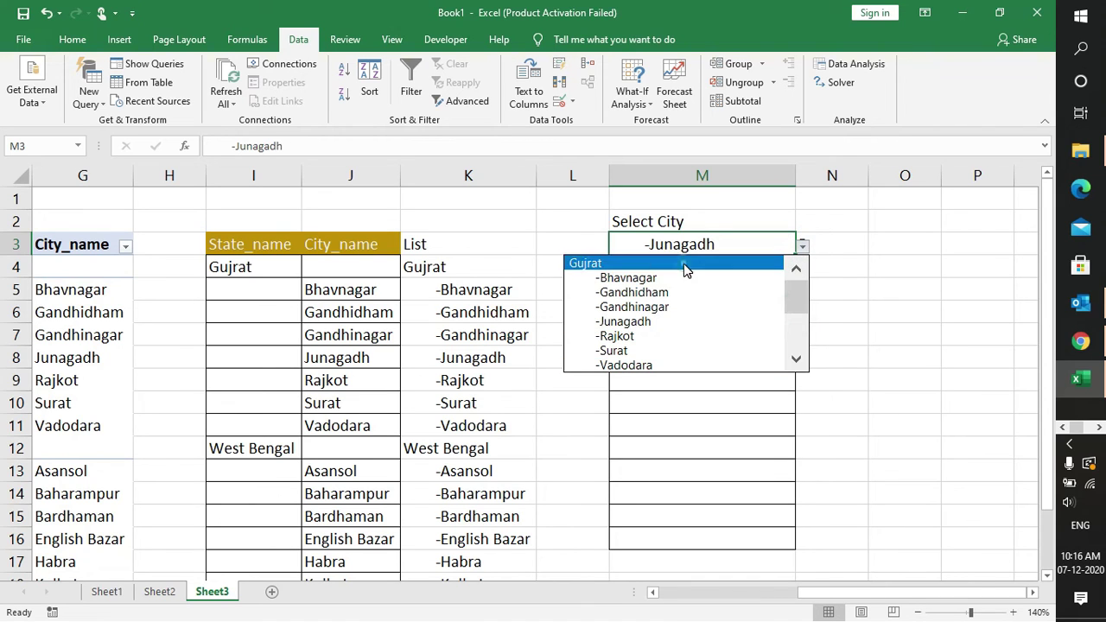
click(685, 262)
click(834, 287)
Fill the N3 formula down through N16 beside the bordered selection cells.
click(823, 244)
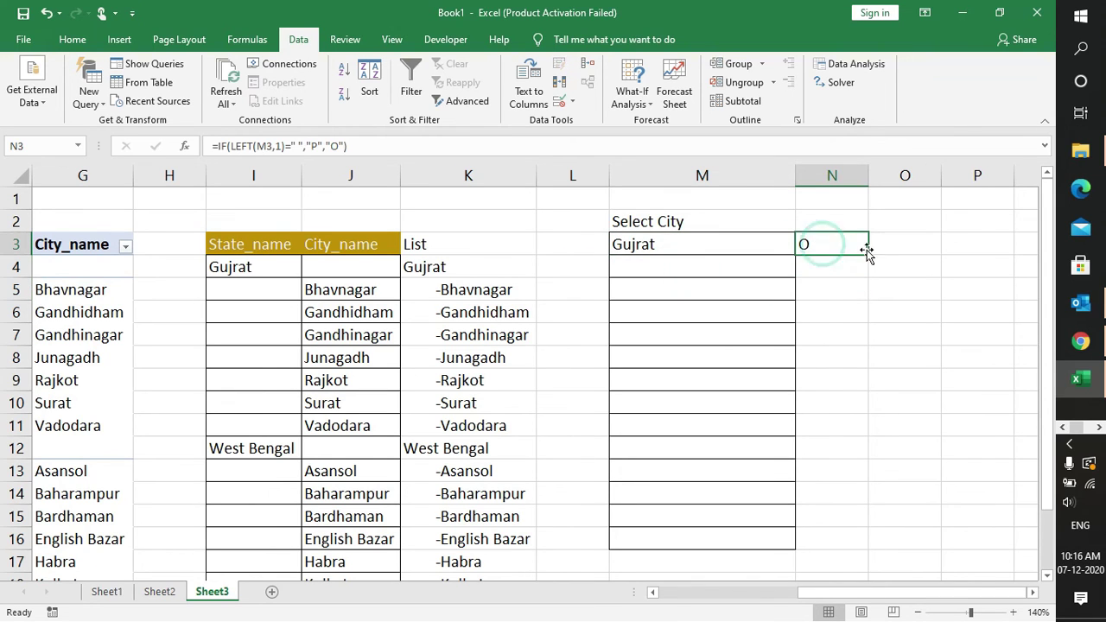
drag(868, 257, 866, 536)
click(895, 401)
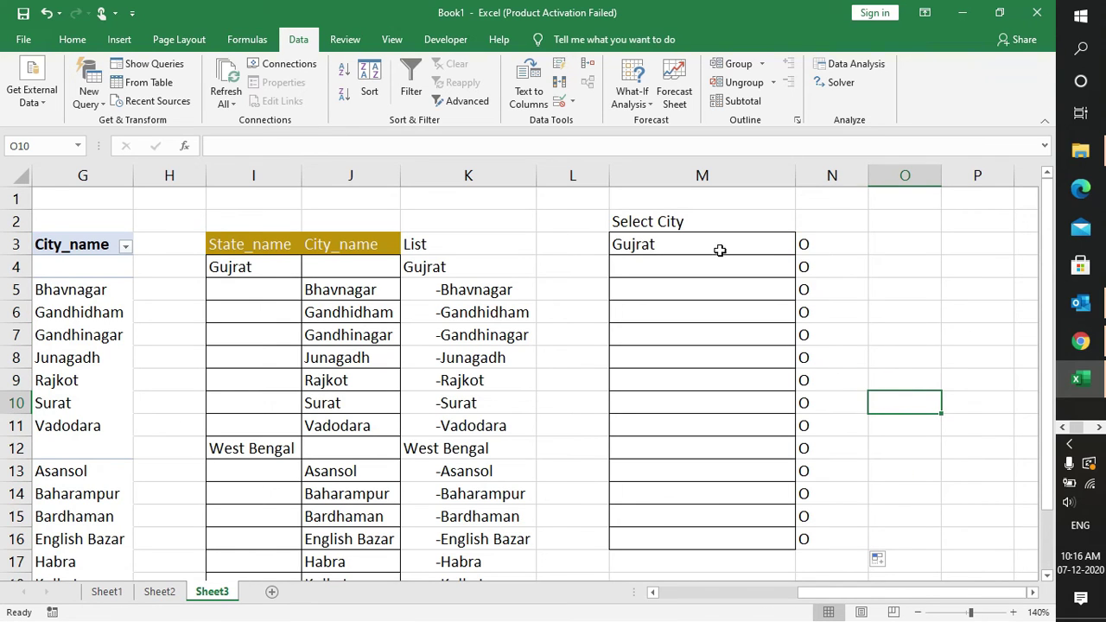
Set M3 to the indented city -Bhavnagar from the drop-down to test the formula with a city.
click(719, 250)
click(805, 249)
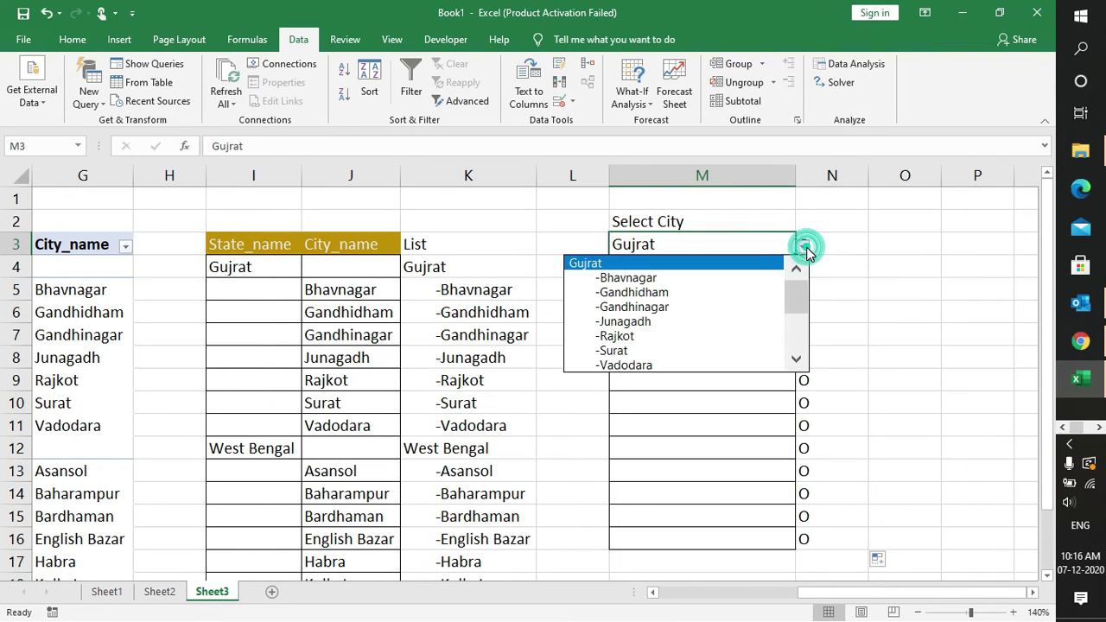
click(753, 279)
click(903, 264)
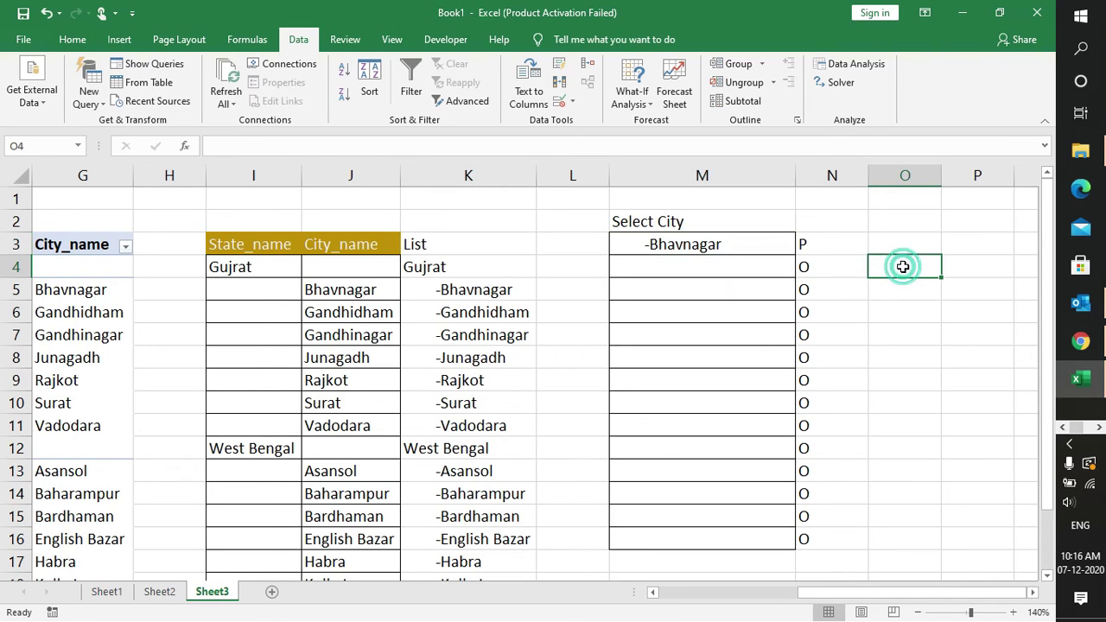
Right-align the formula results in N3:N16 and set their font size to 16.
drag(824, 245, 818, 539)
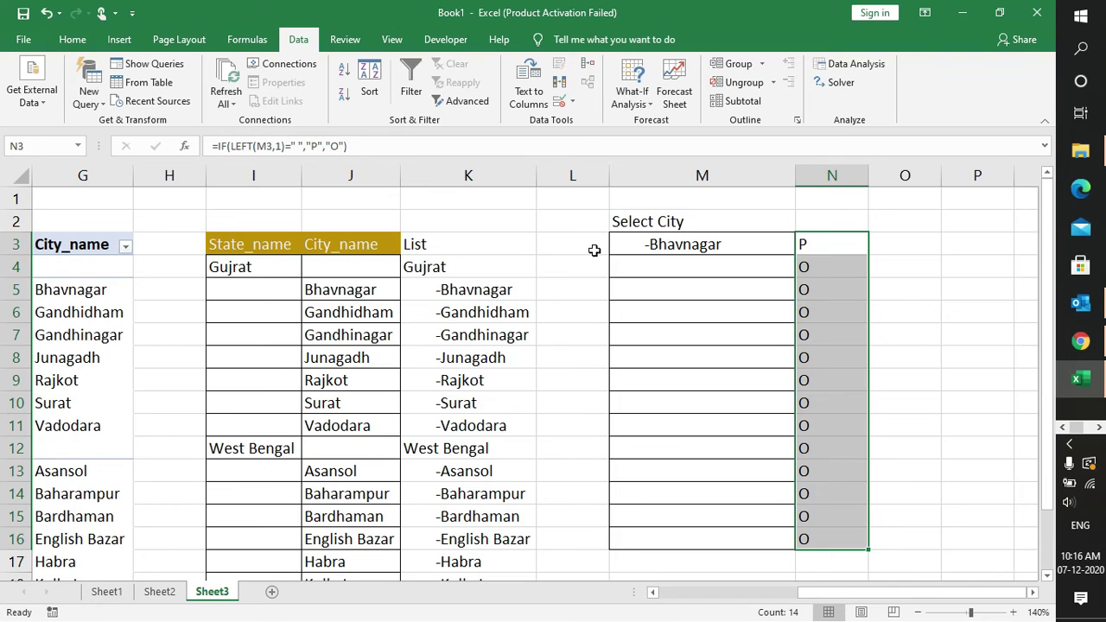
click(74, 42)
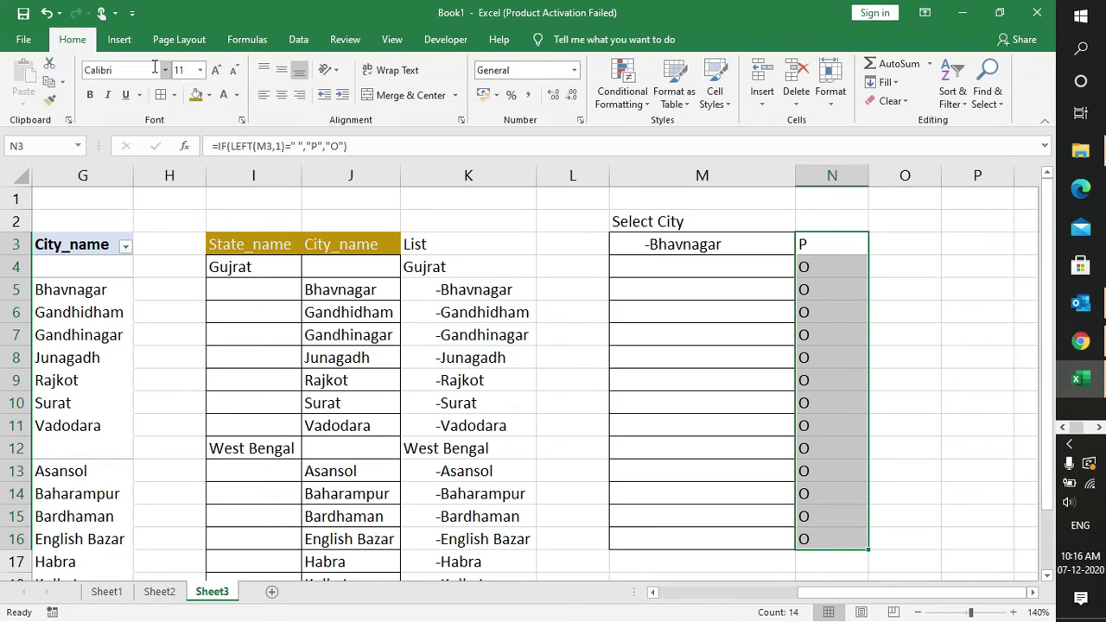
click(299, 96)
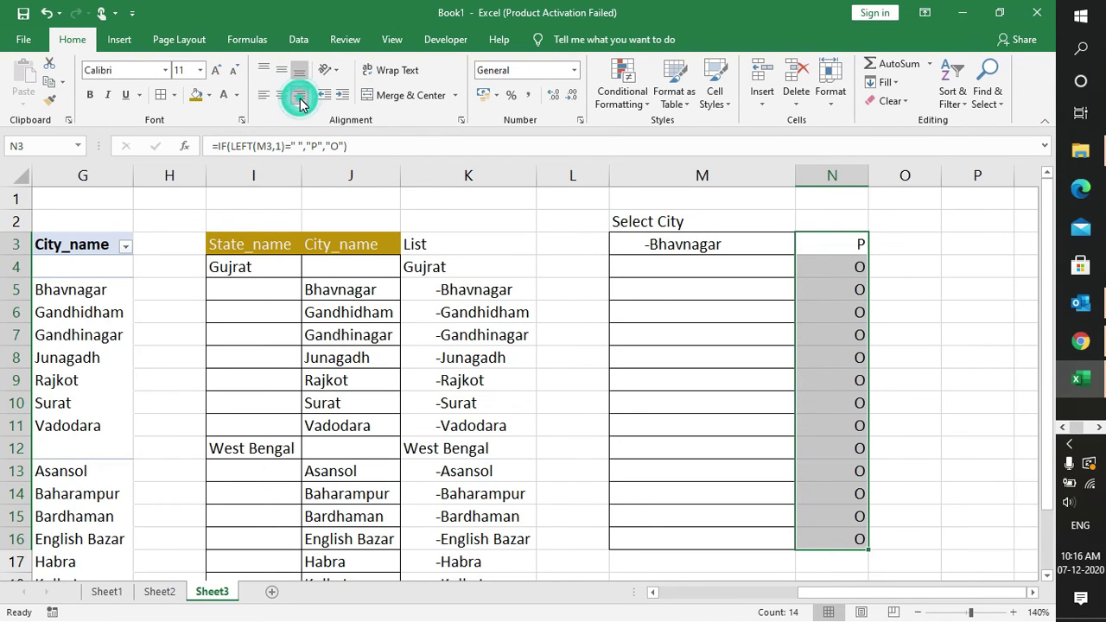
click(201, 71)
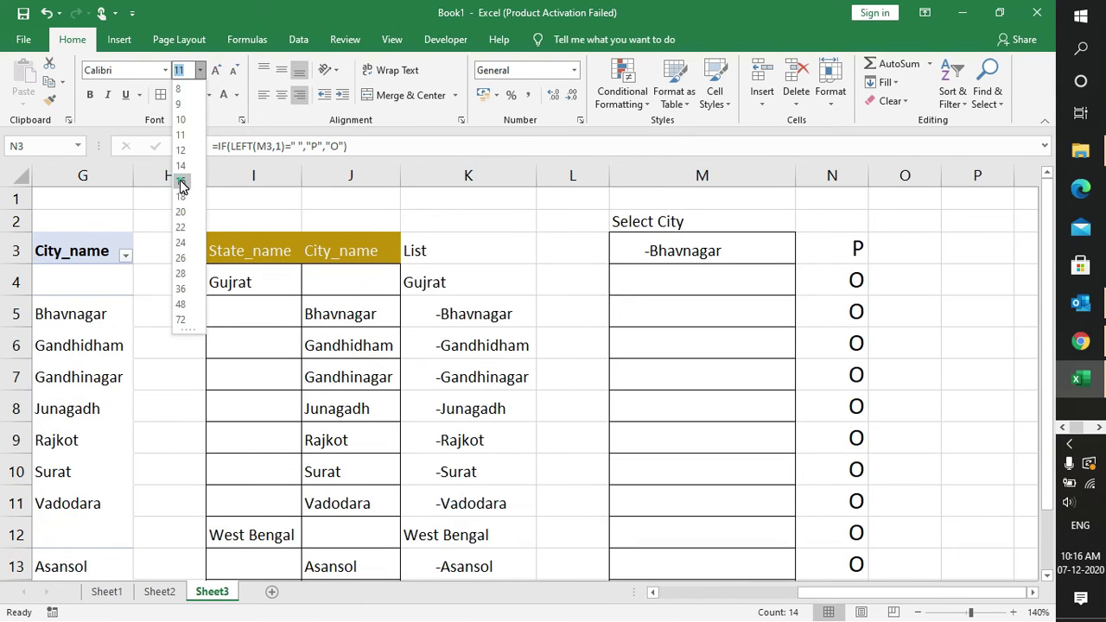
click(181, 183)
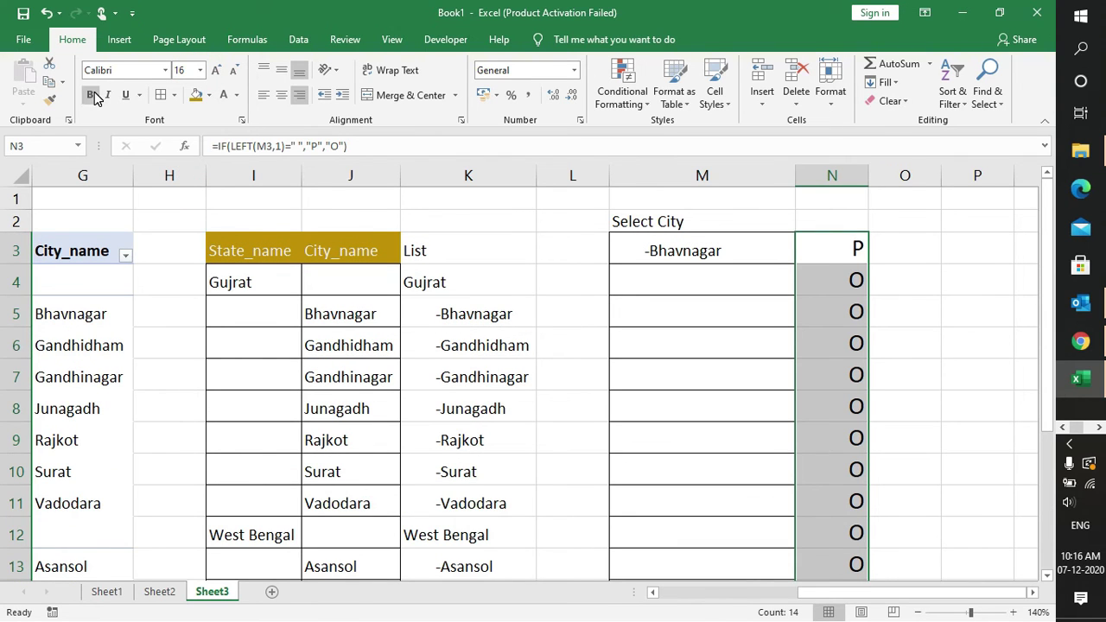
Make the formula results in N3:N16 bold and change their font to Wingdings 2.
click(92, 96)
click(933, 285)
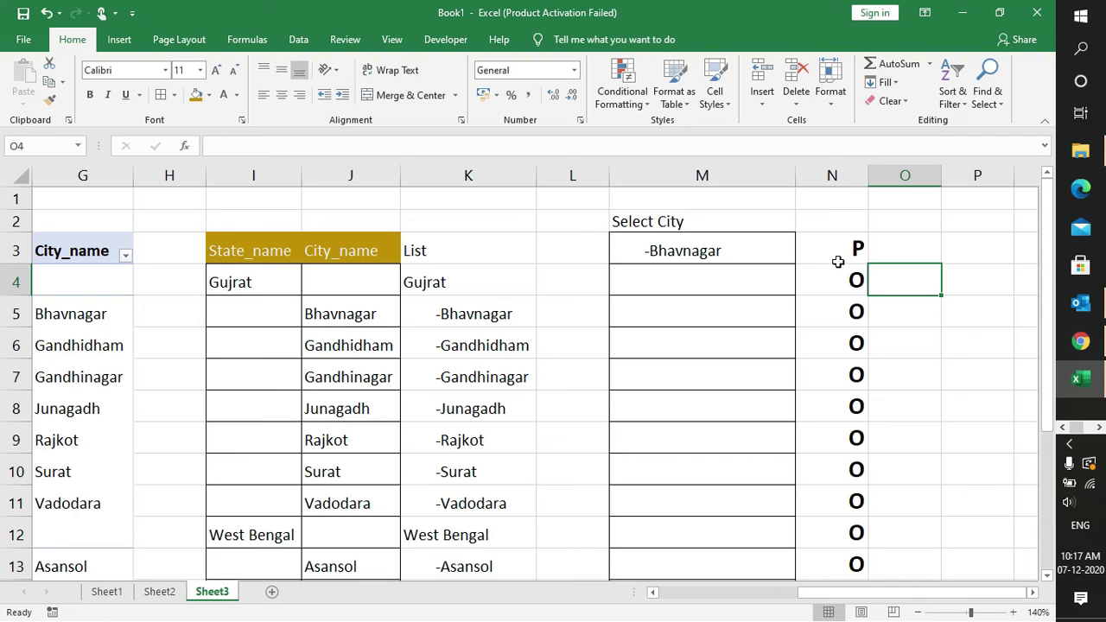
drag(834, 252, 804, 524)
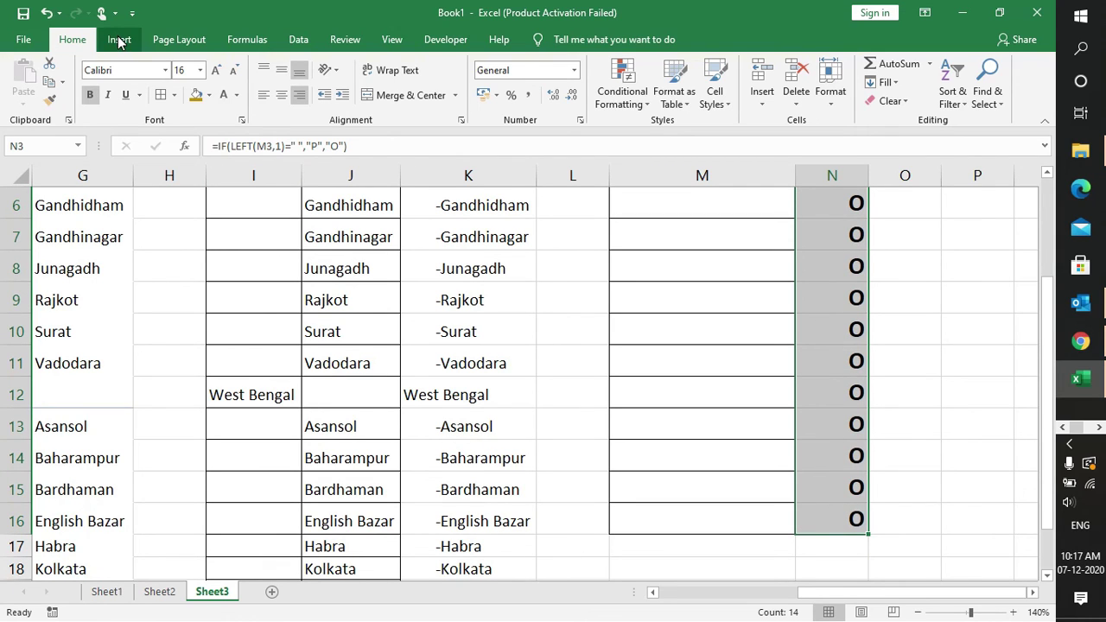
click(166, 70)
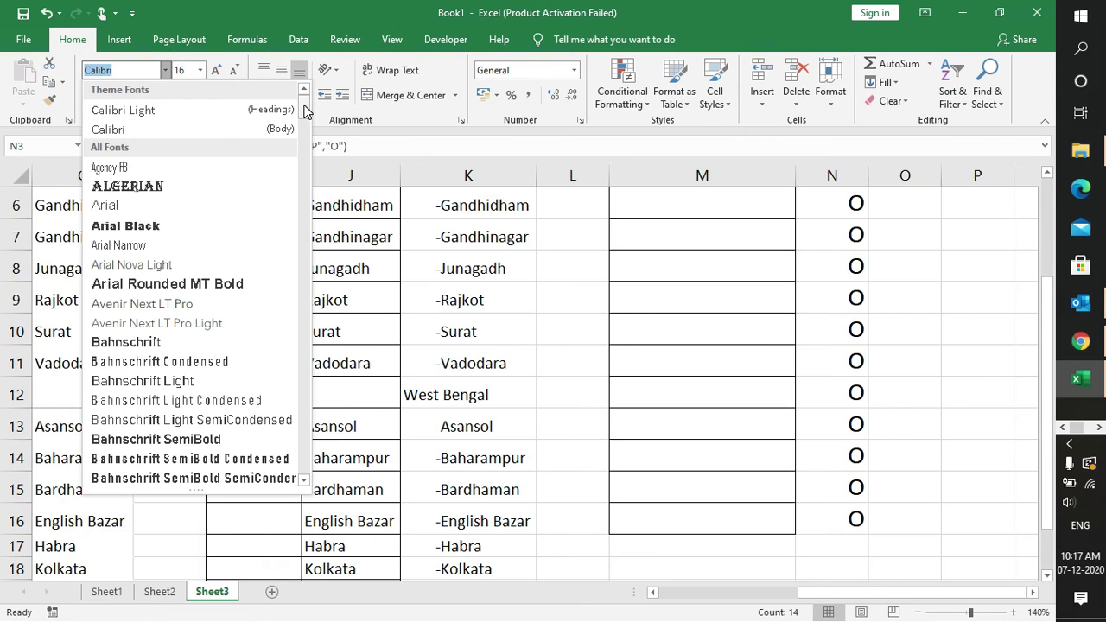
drag(304, 111, 280, 460)
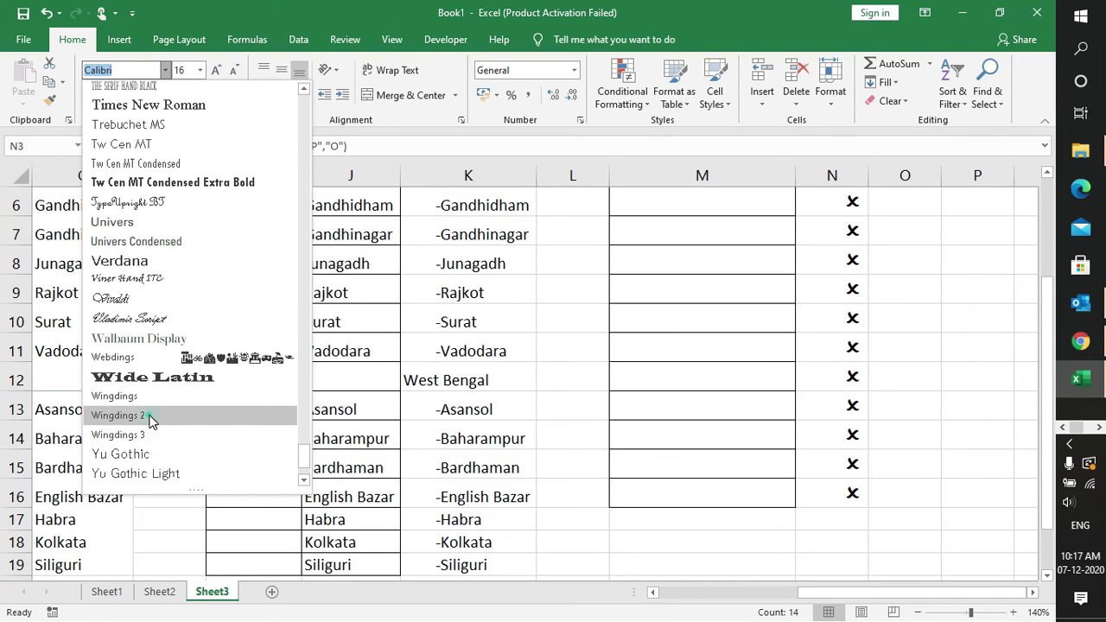
click(149, 418)
click(930, 332)
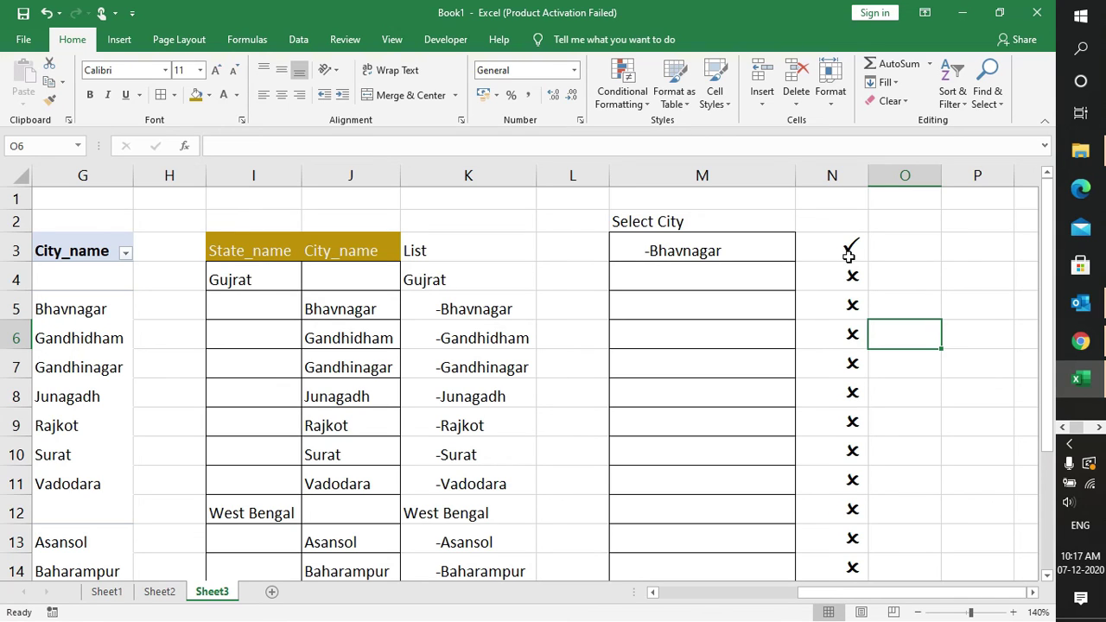
Start a new conditional formatting rule for N3:N16 that formats only cells whose value is equal to P.
drag(840, 251, 827, 527)
click(628, 106)
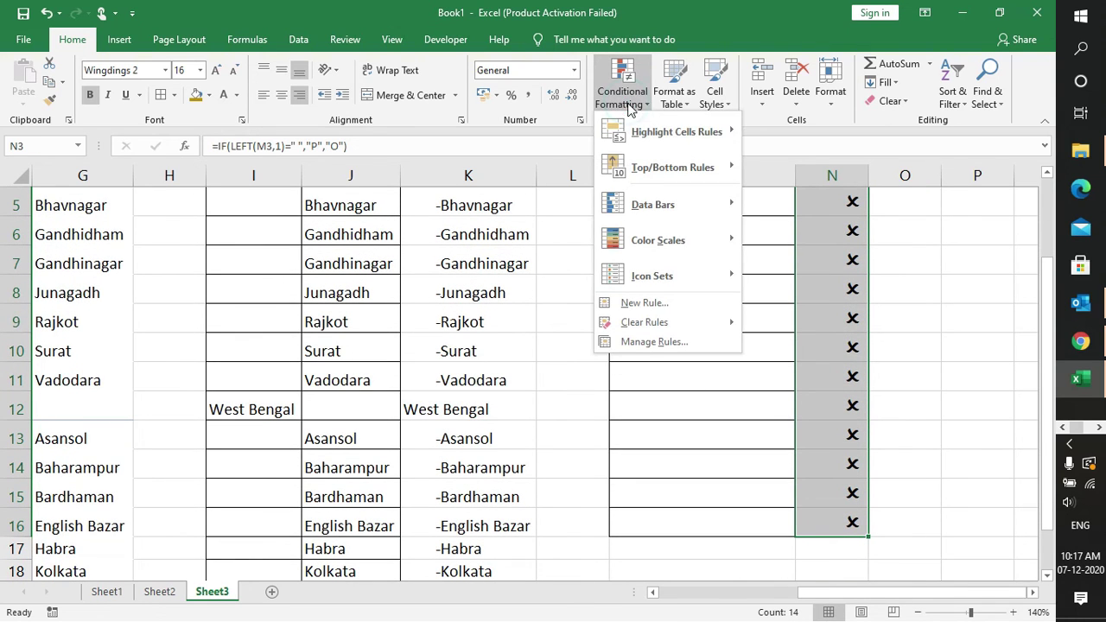
mouse_move(642, 129)
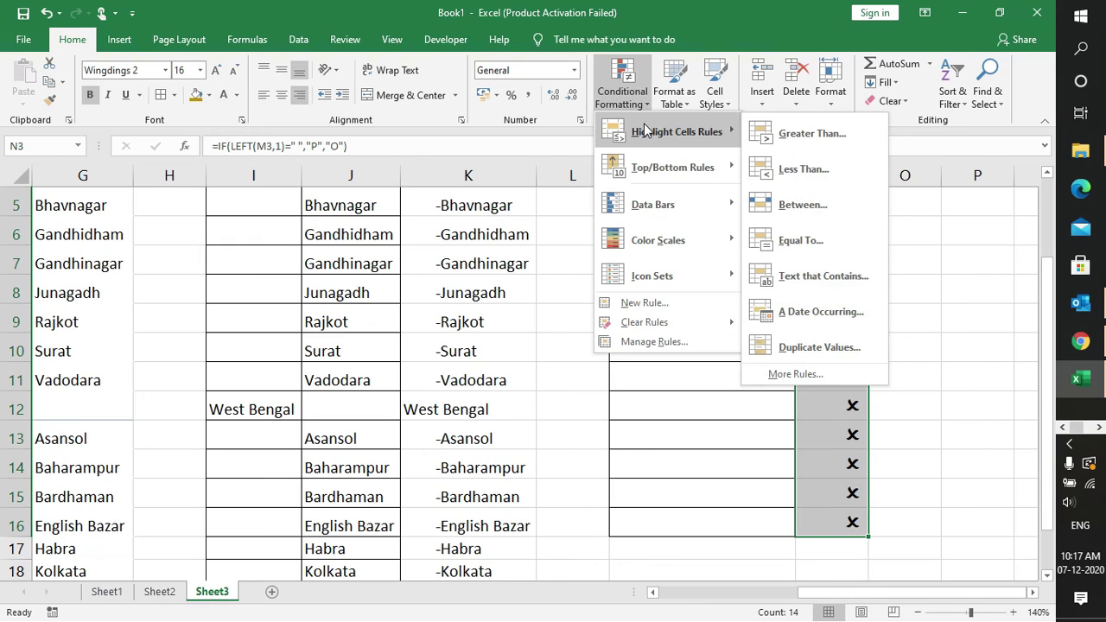
click(647, 304)
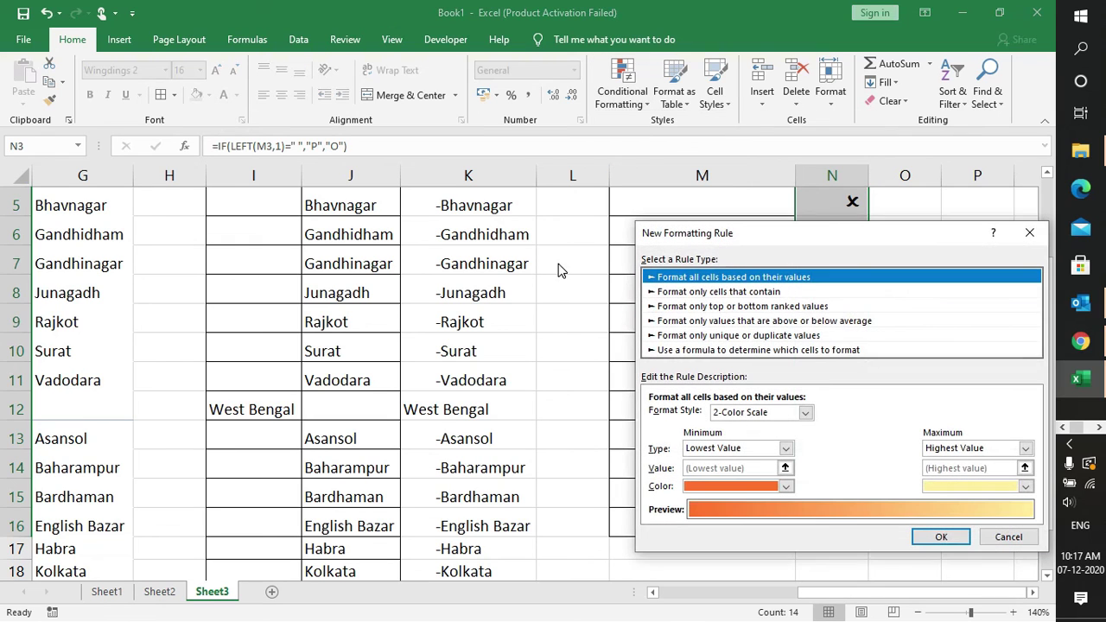
click(717, 295)
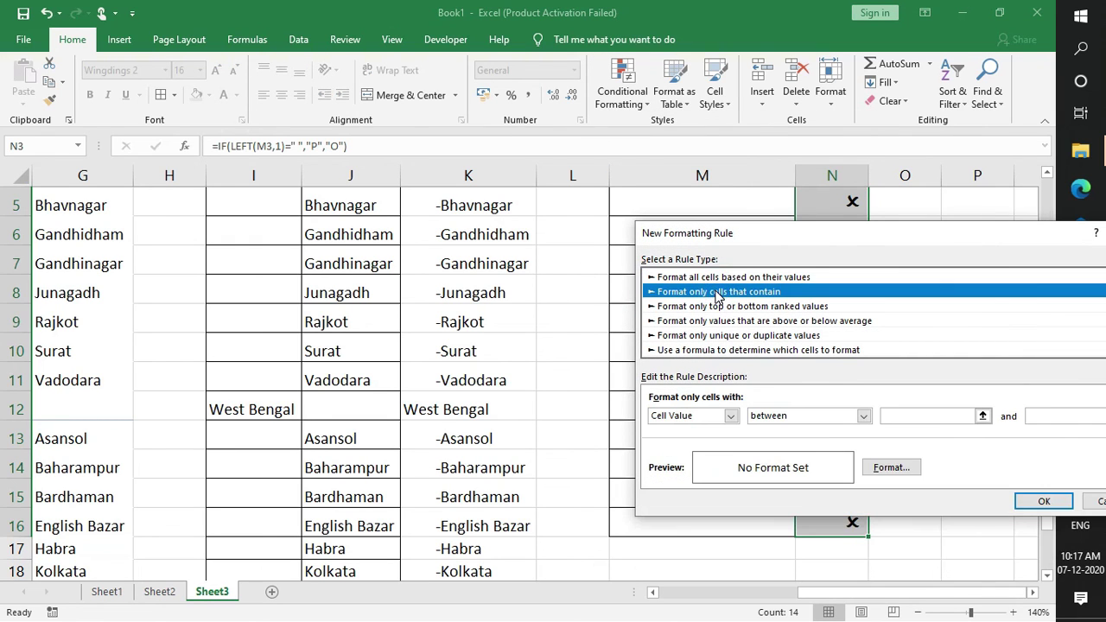
click(863, 416)
click(822, 460)
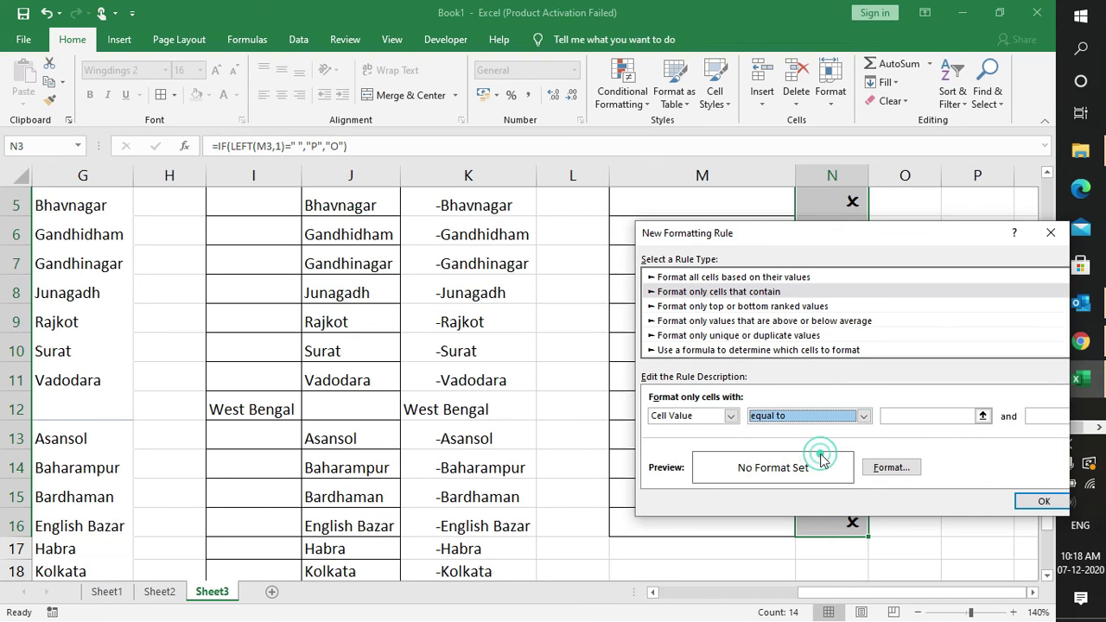
click(928, 416)
text(p)
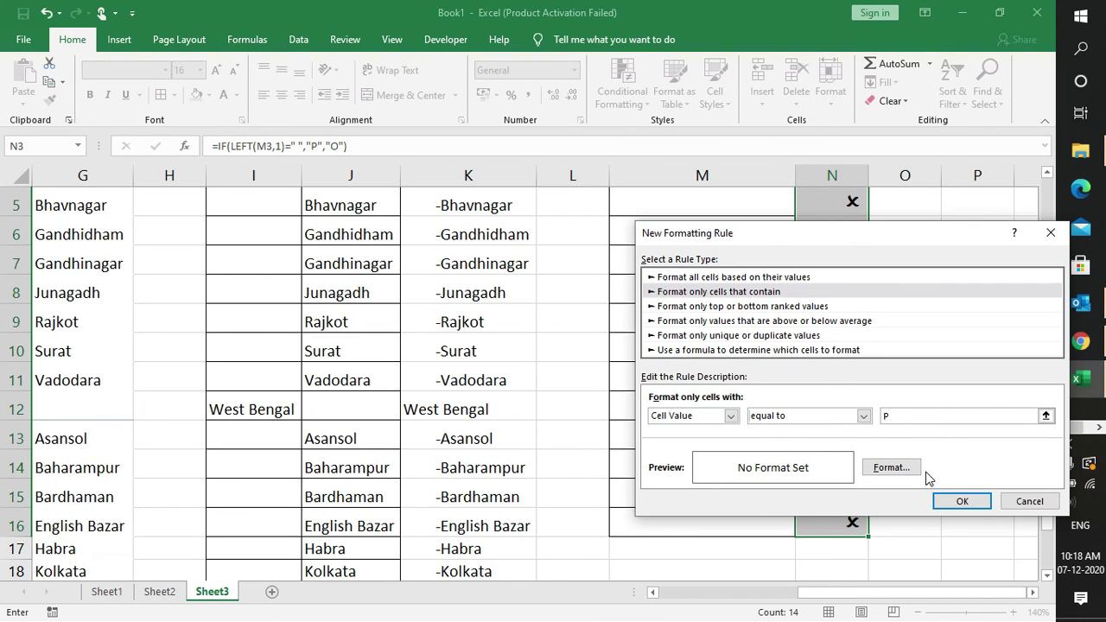
Give the rule for P a standard green font colour and apply it.
click(891, 467)
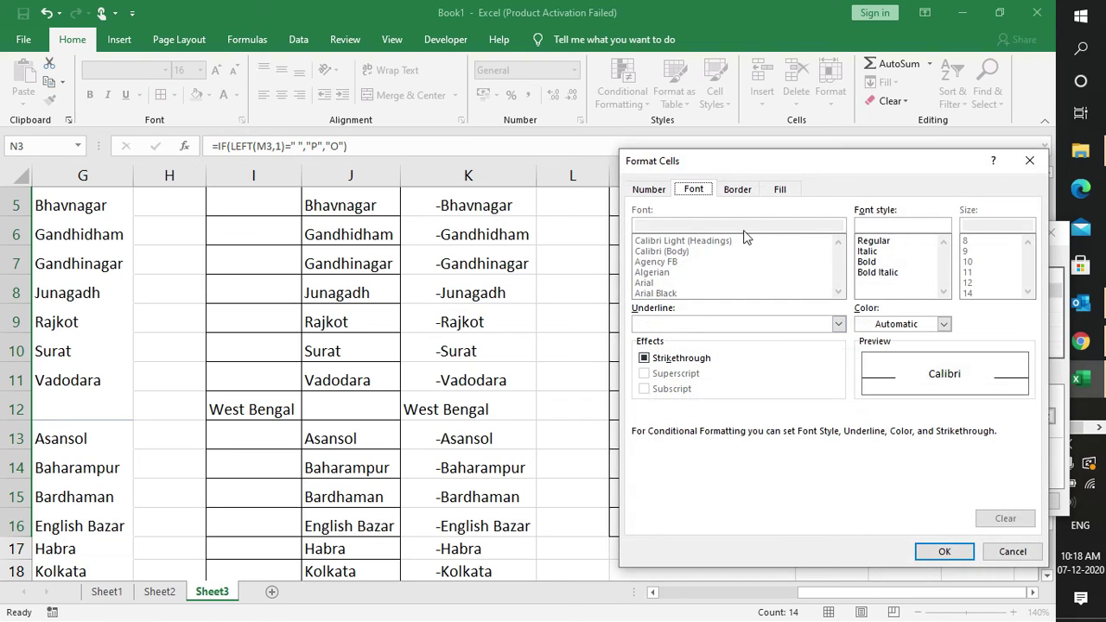
click(943, 323)
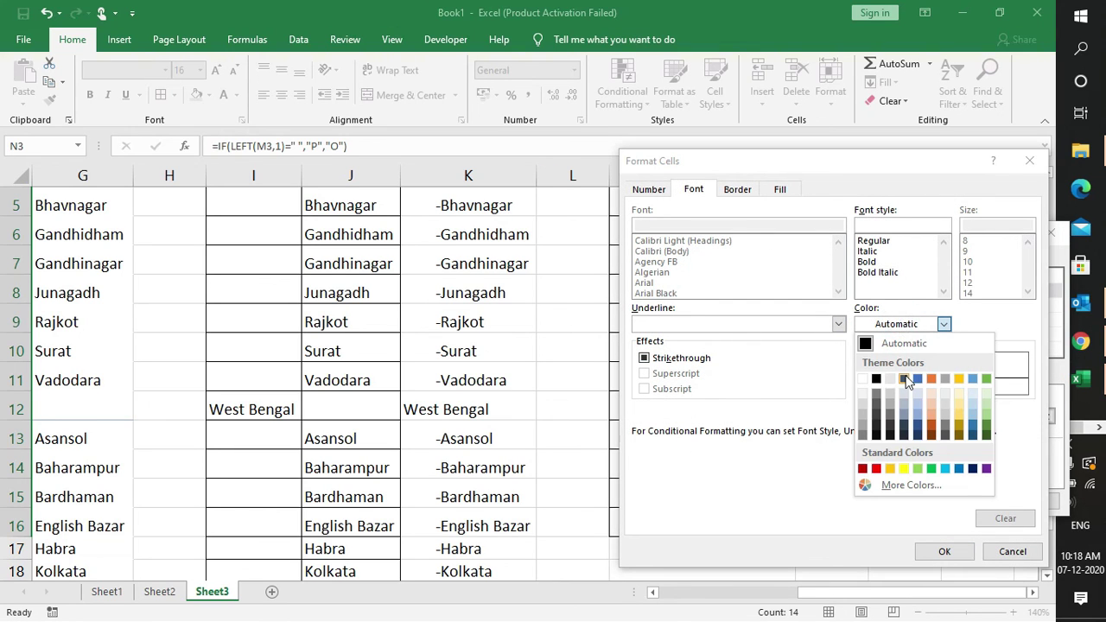
click(931, 469)
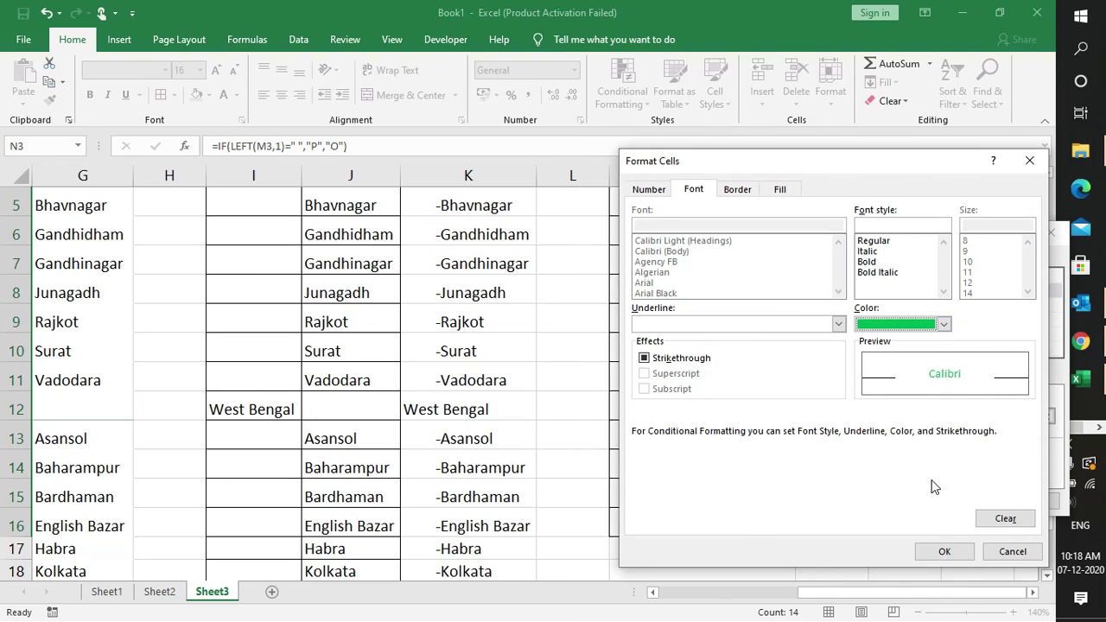
click(941, 550)
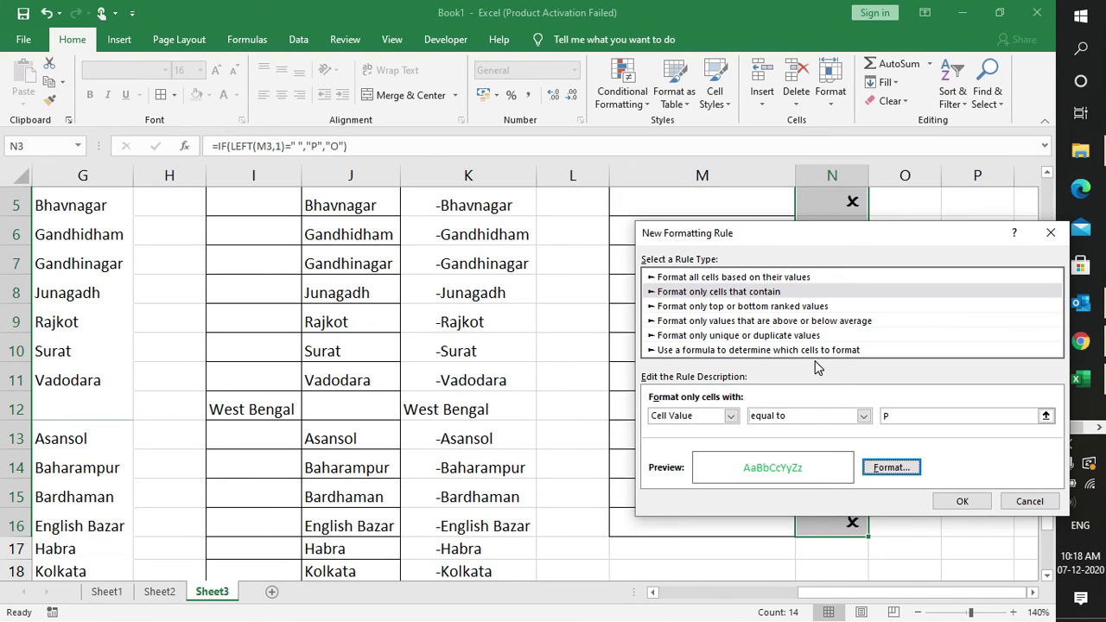
click(959, 501)
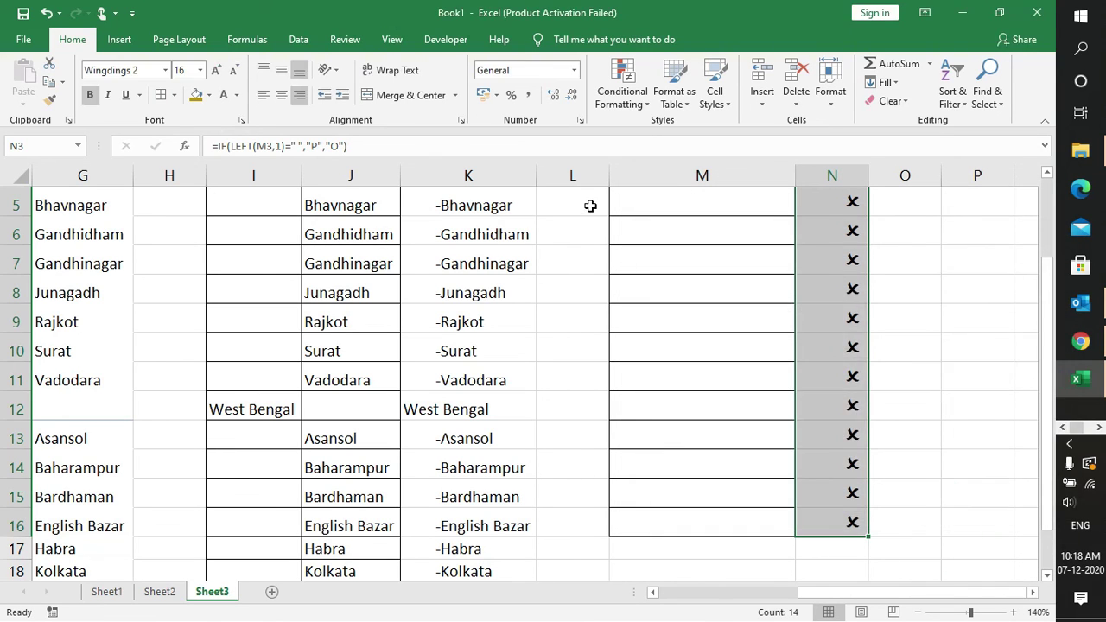
Start a second conditional formatting rule for N3:N16 for cells whose value is equal to O.
click(642, 113)
click(637, 304)
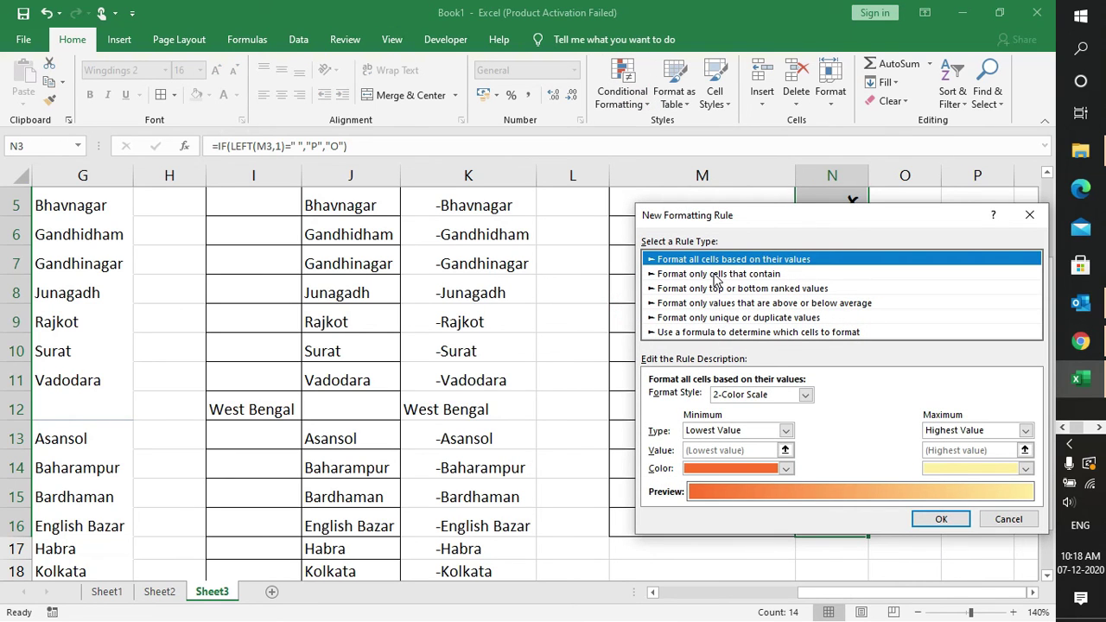
click(716, 275)
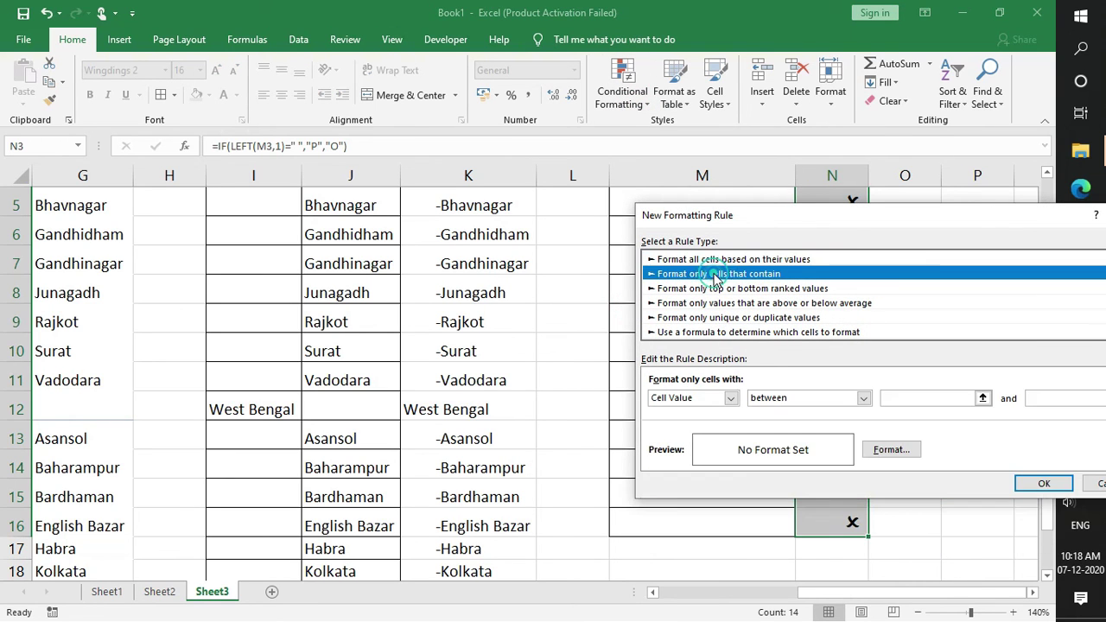
click(863, 398)
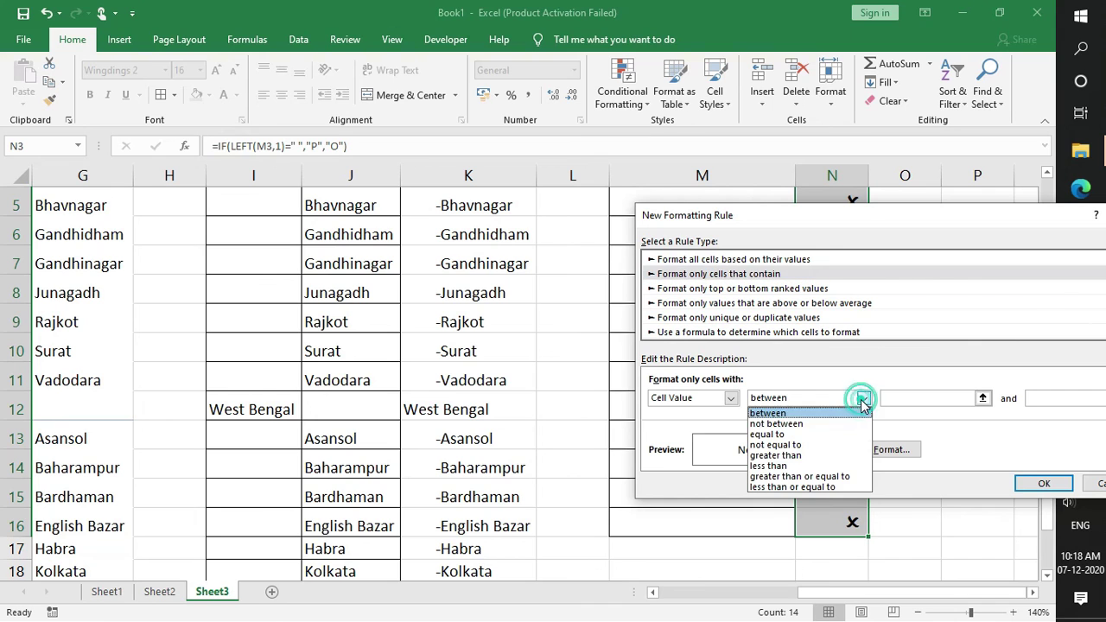
click(816, 435)
click(912, 400)
text(O)
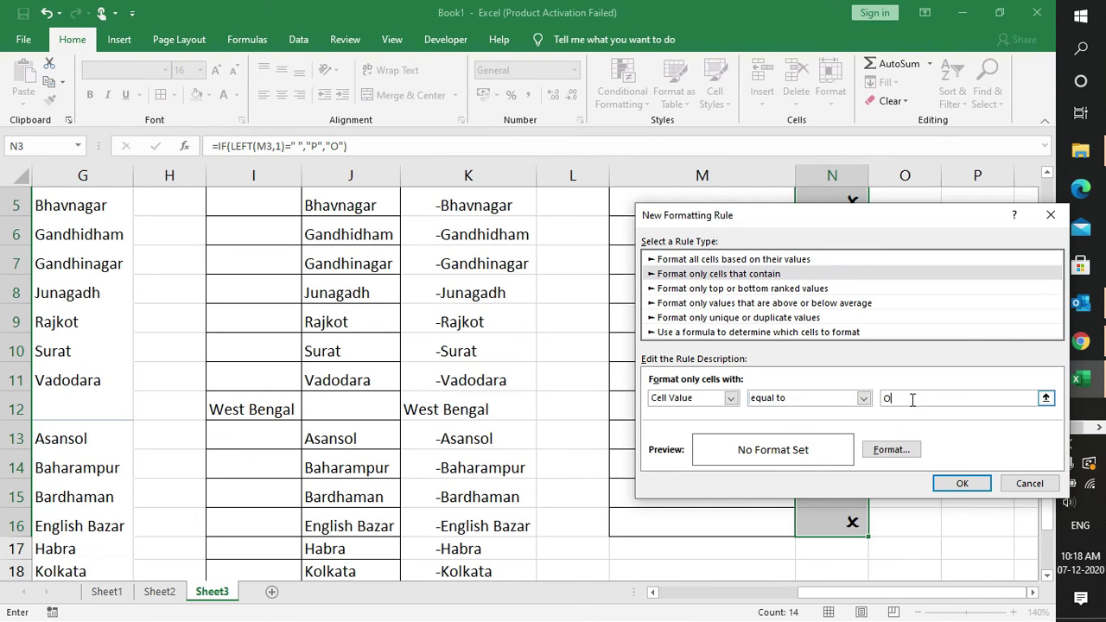
Give the rule for O a standard red font colour and apply it.
click(889, 450)
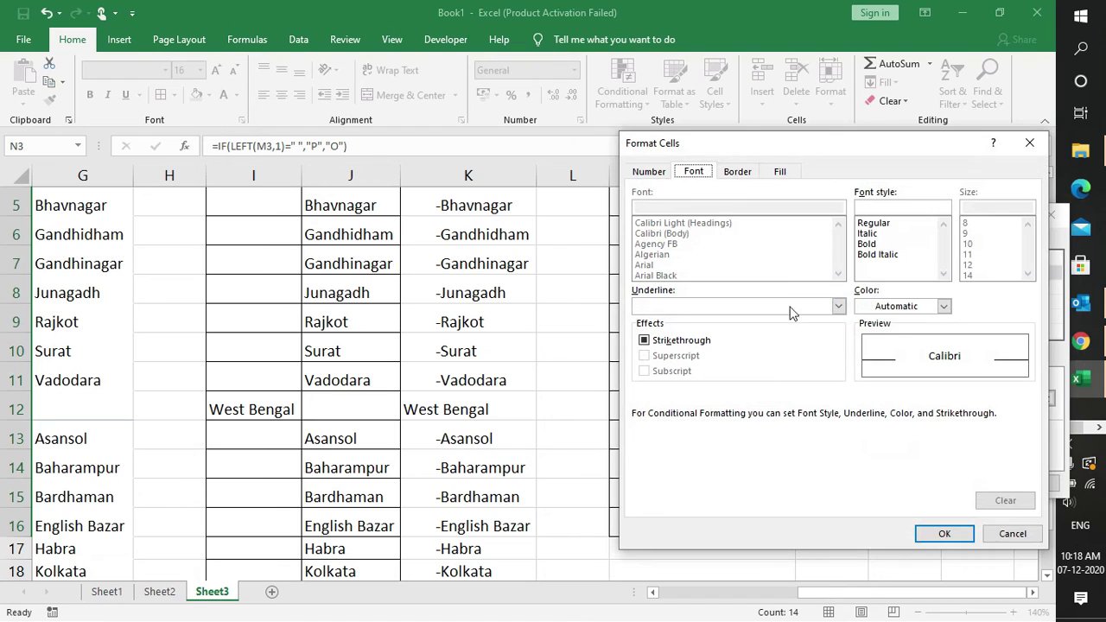
click(893, 311)
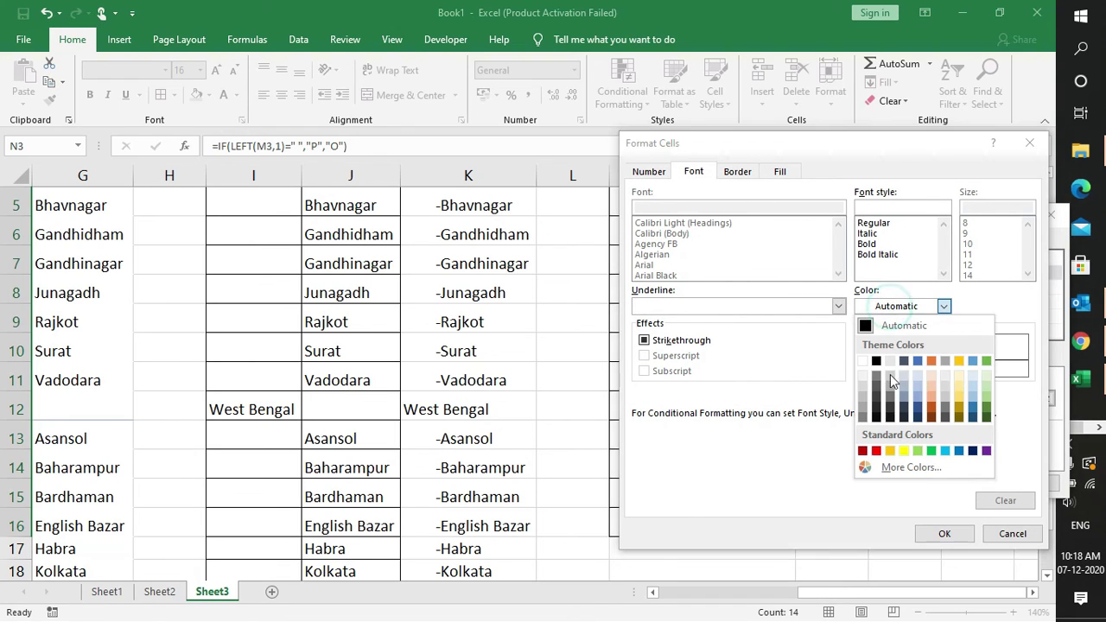
click(875, 451)
click(945, 532)
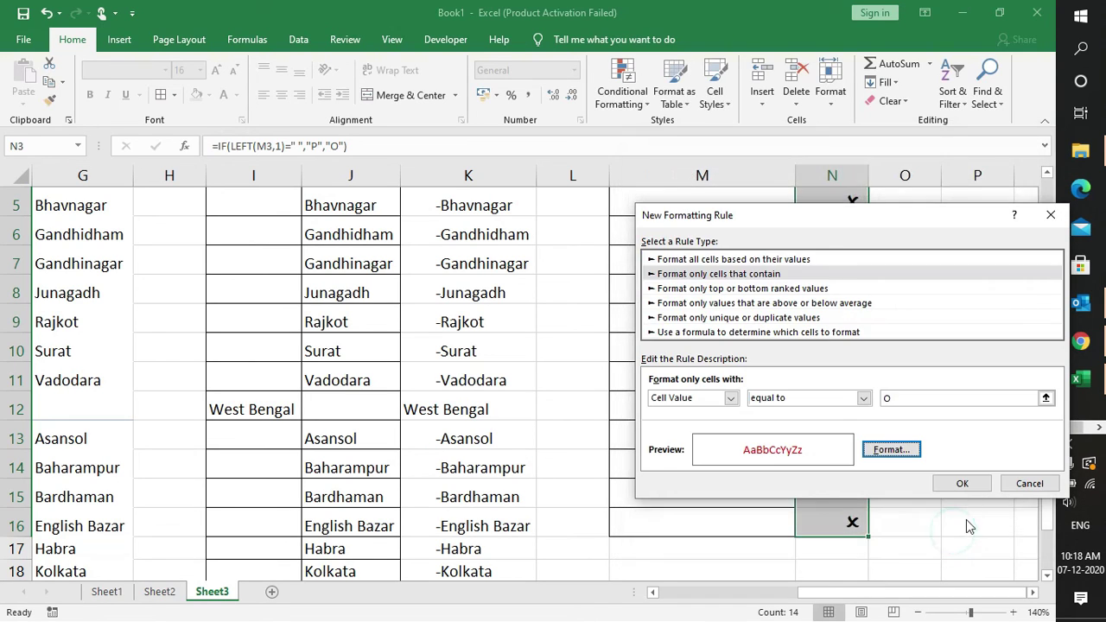
click(962, 483)
Set M3 to the indented city -Rajkot from the drop-down to test the coloured marks.
drag(950, 471, 588, 496)
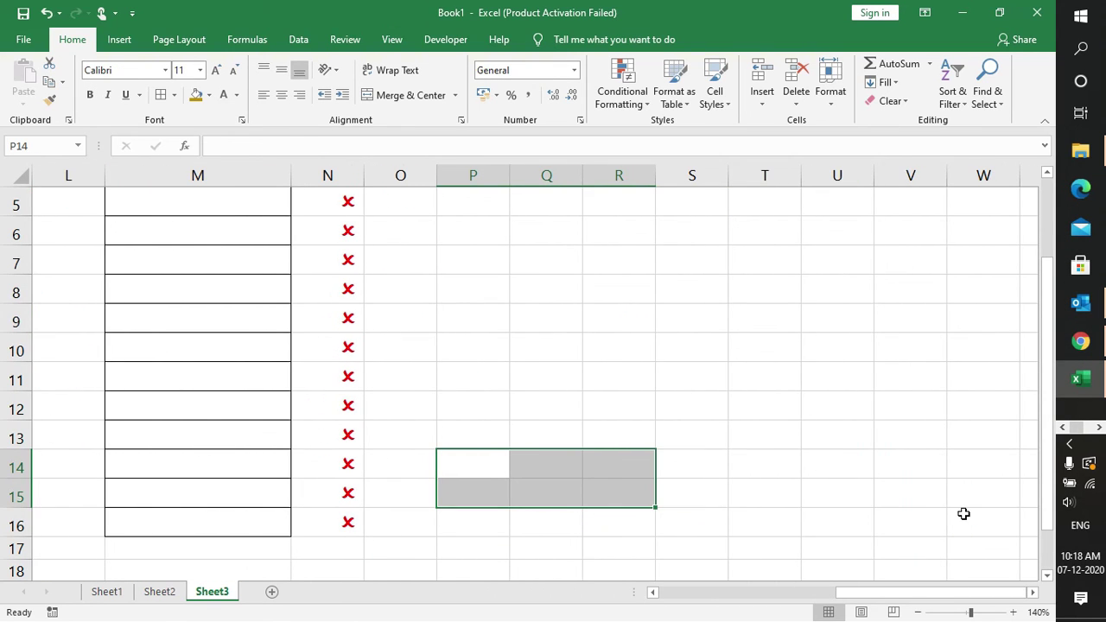
drag(1047, 490, 1047, 399)
click(480, 303)
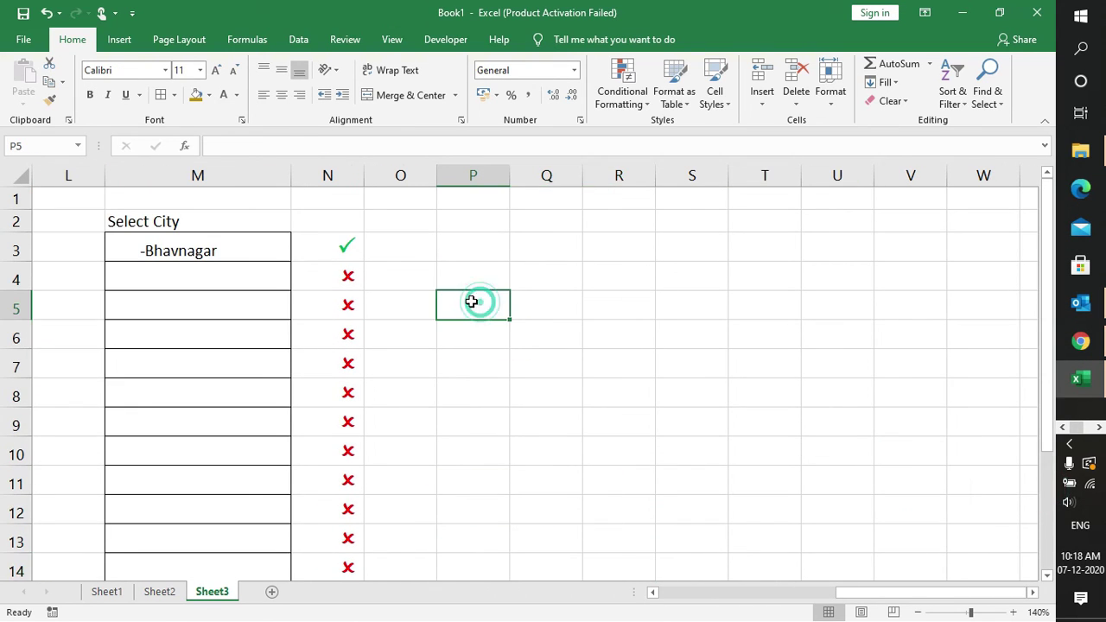
click(169, 248)
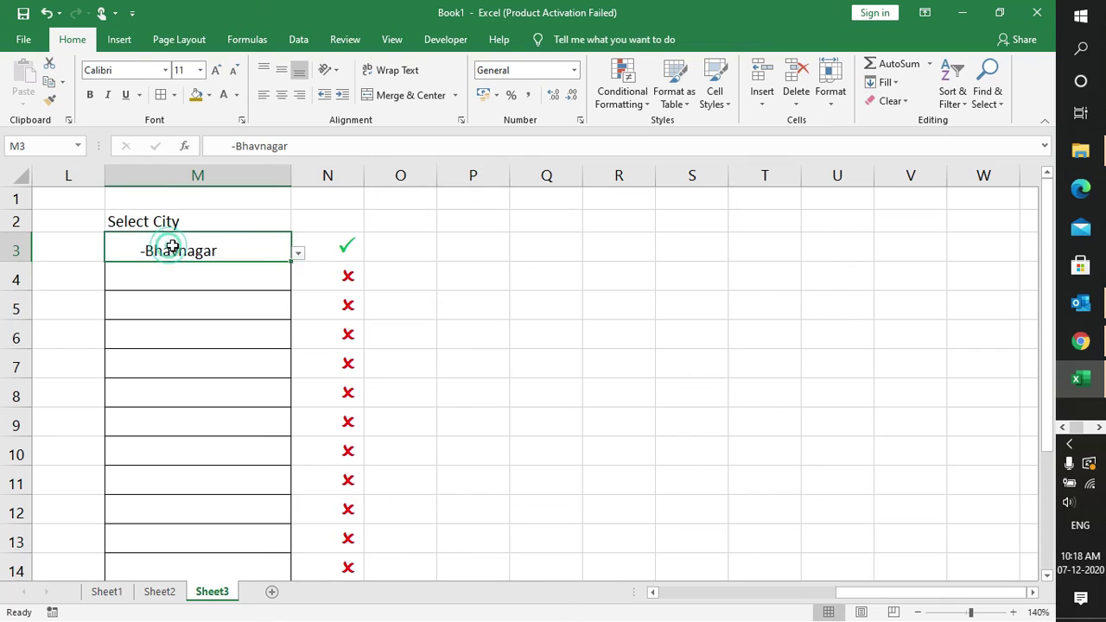
click(296, 253)
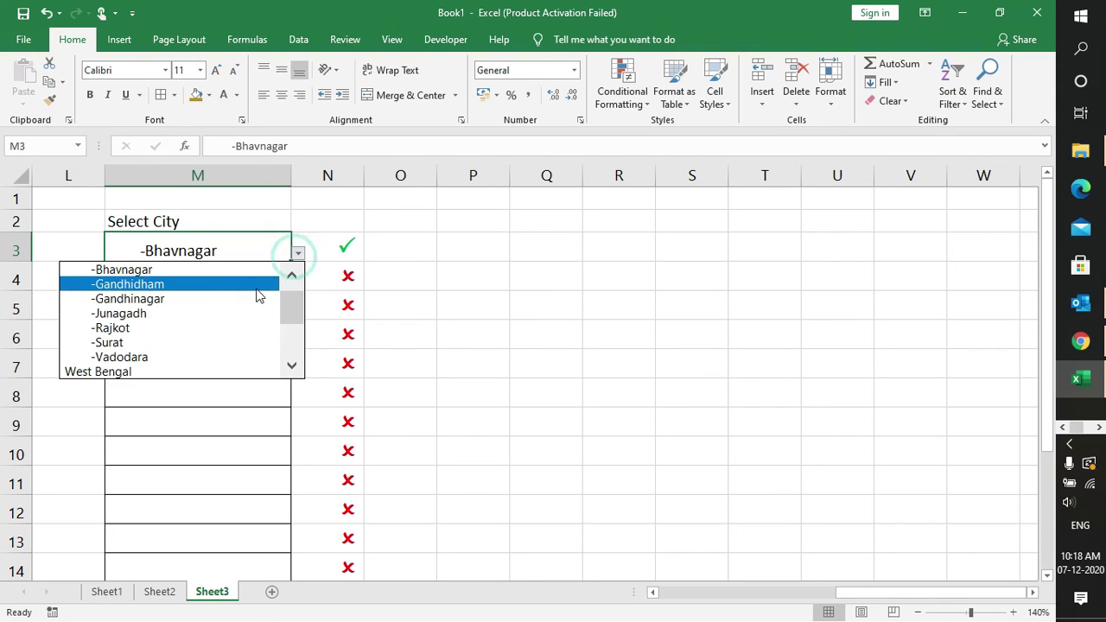
click(229, 328)
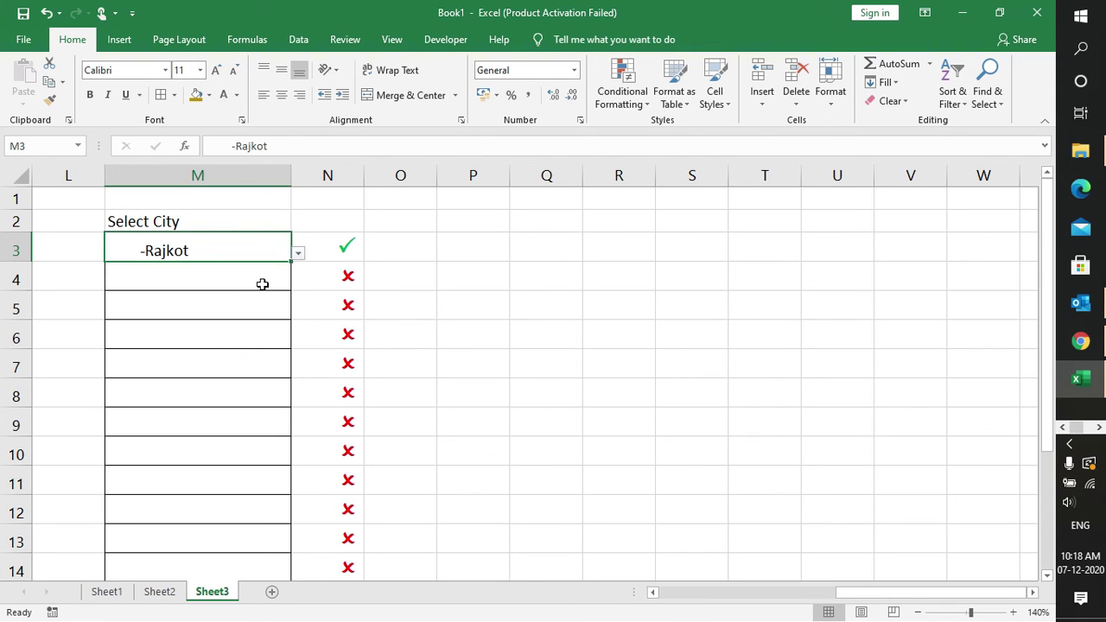
Choose the city -Rajkot from the drop-down in M4 as well.
click(263, 284)
click(297, 283)
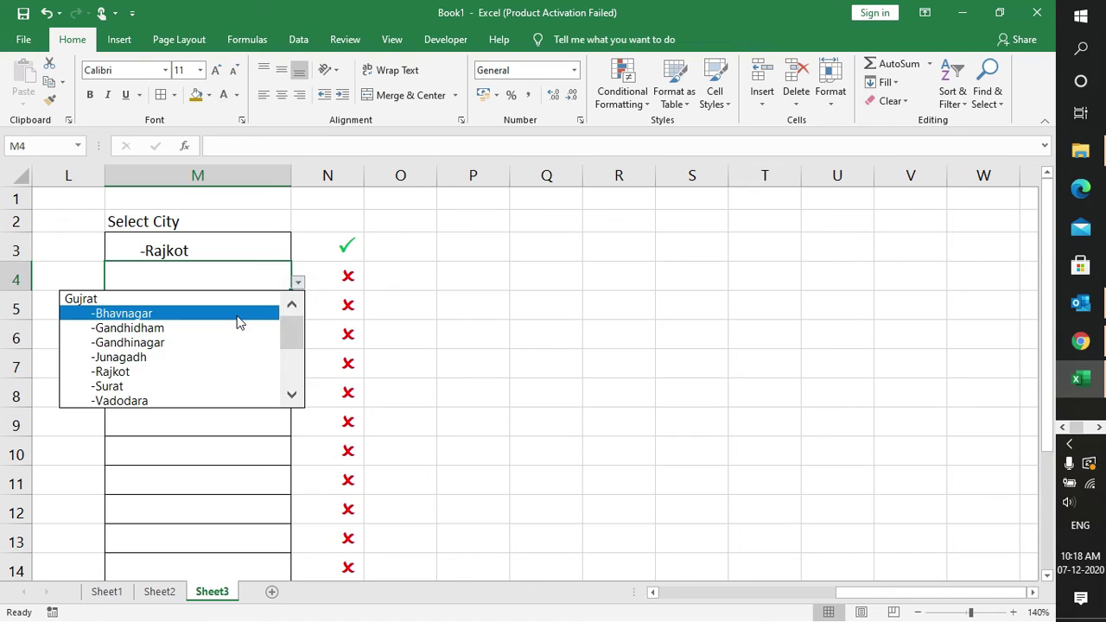
click(201, 370)
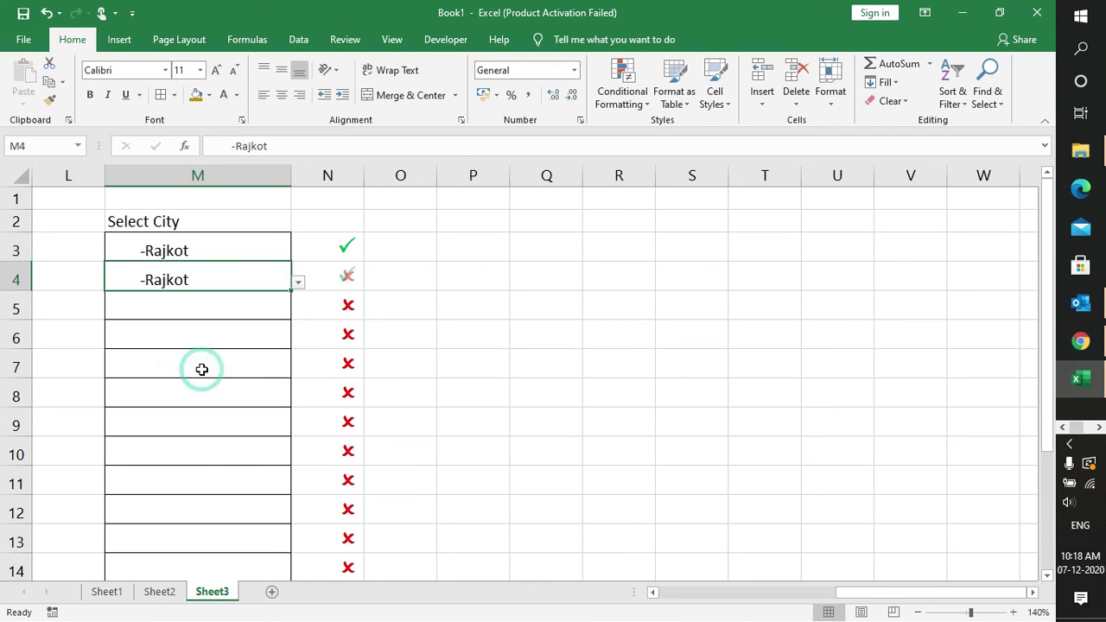
Choose the state West Bengal from the drop-down in M5 to test the mark for a state.
click(244, 298)
click(298, 313)
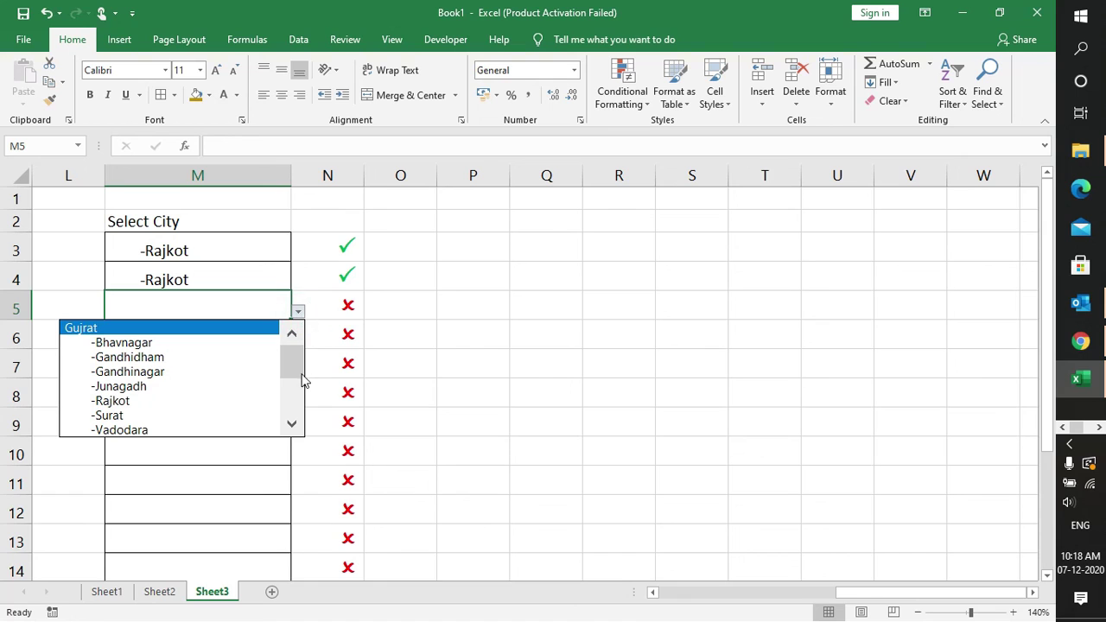
click(293, 423)
click(293, 426)
click(164, 327)
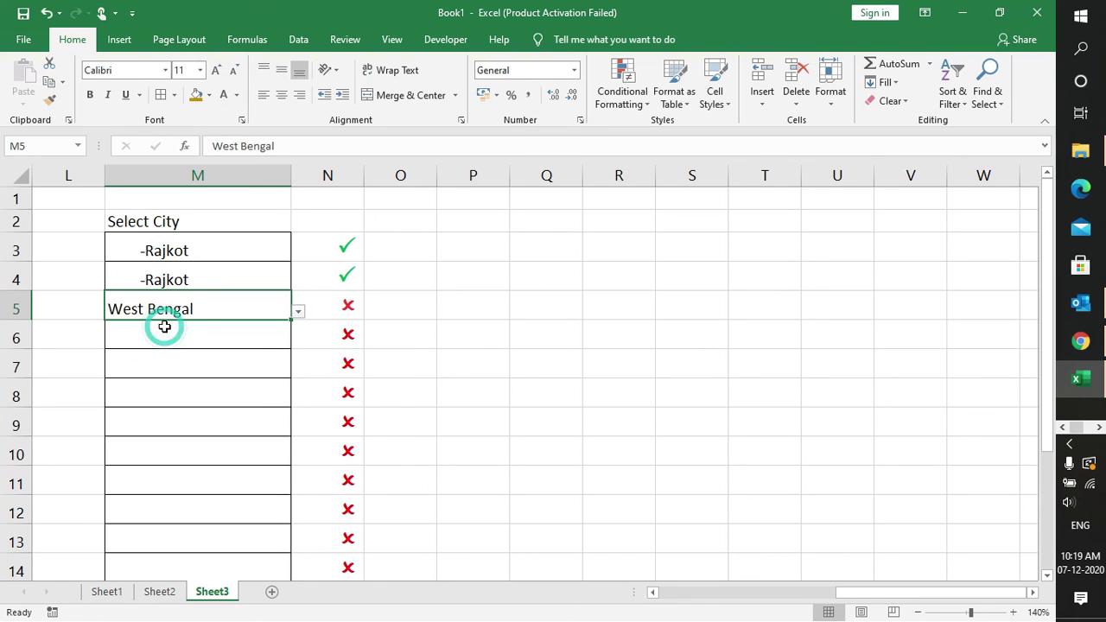
Choose the city -Baharampur under West Bengal from the drop-down in M6 to test the city mark.
click(268, 346)
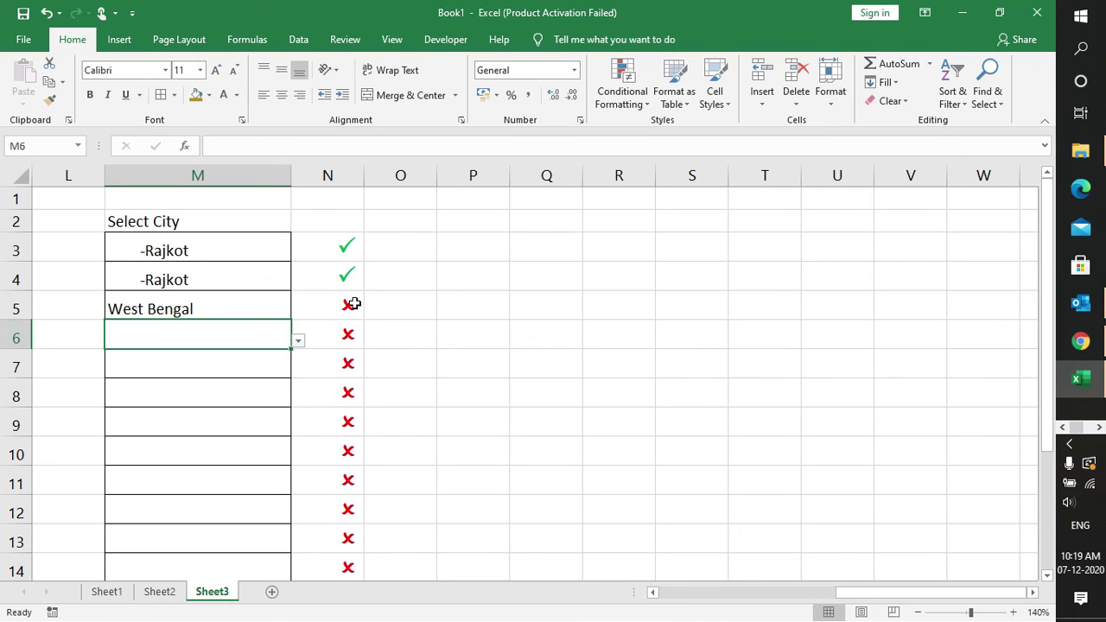
click(296, 341)
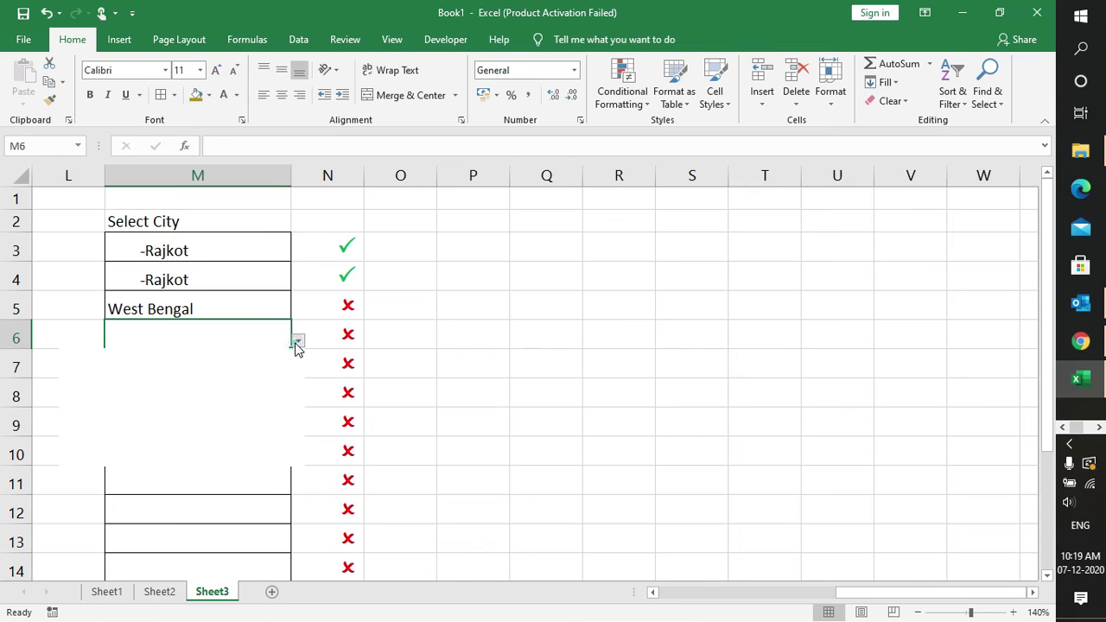
drag(296, 385, 294, 404)
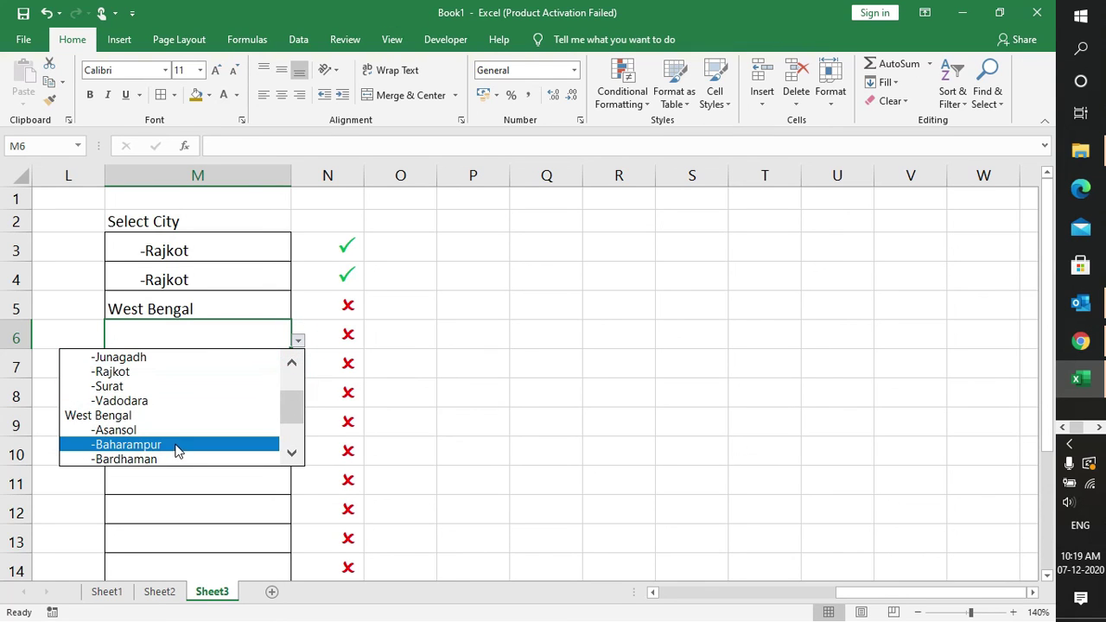
click(175, 445)
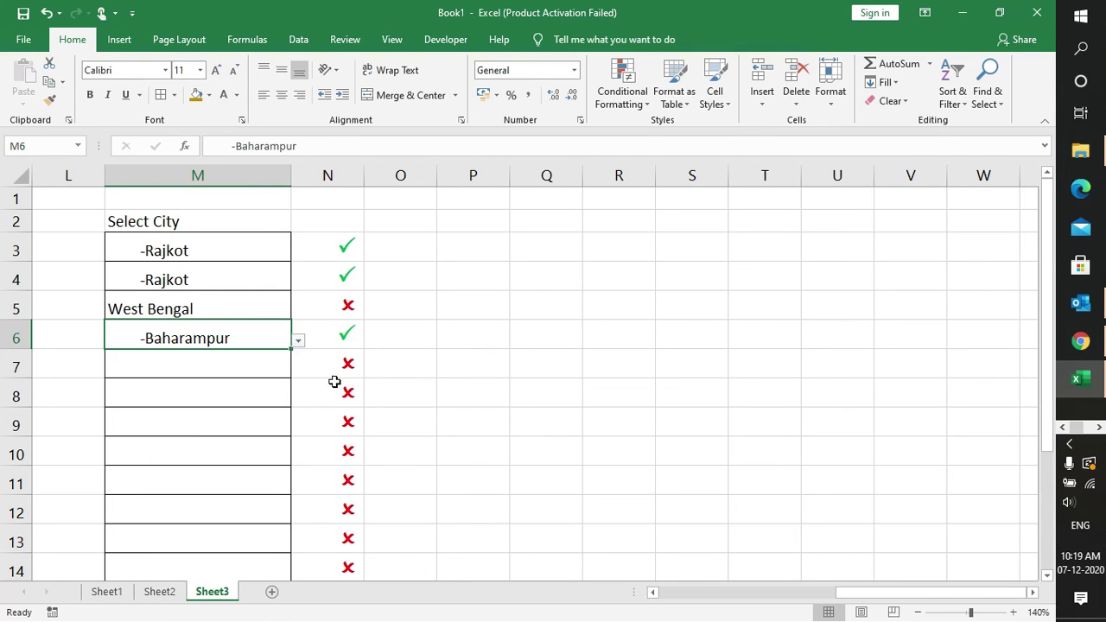
click(368, 360)
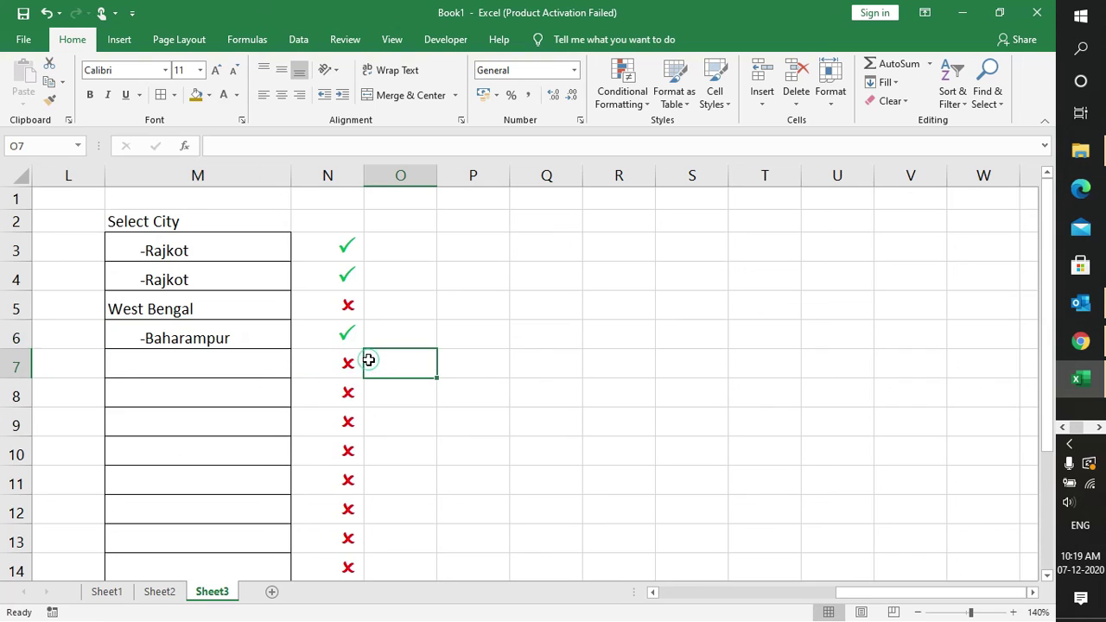
Change the selection in M5 to the indented city -Bardhaman from the drop-down.
click(248, 309)
click(297, 311)
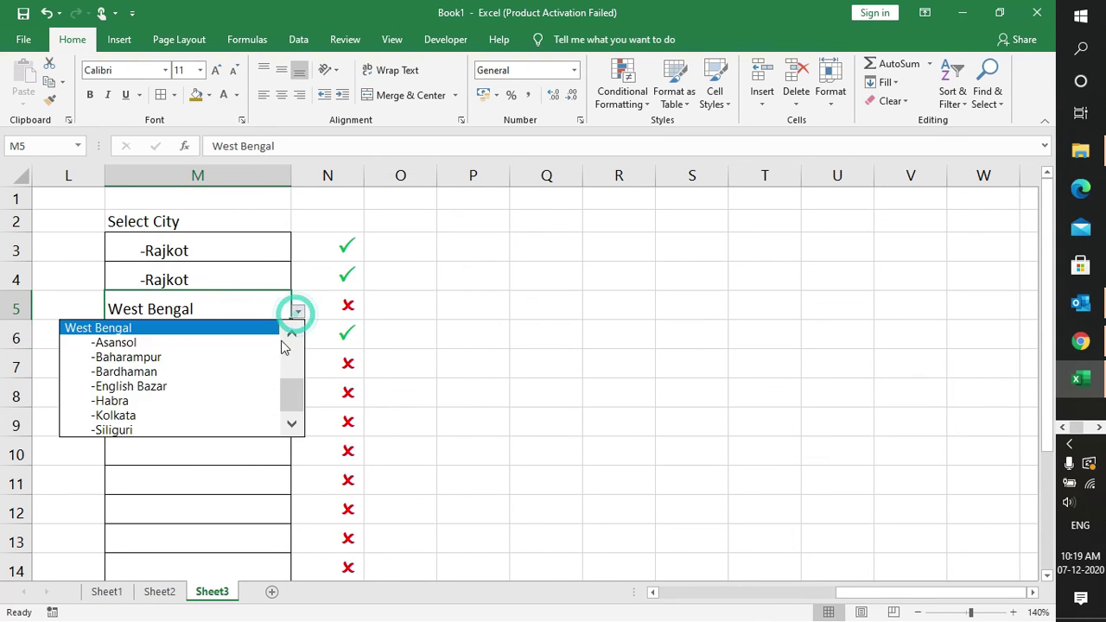
click(235, 376)
click(234, 371)
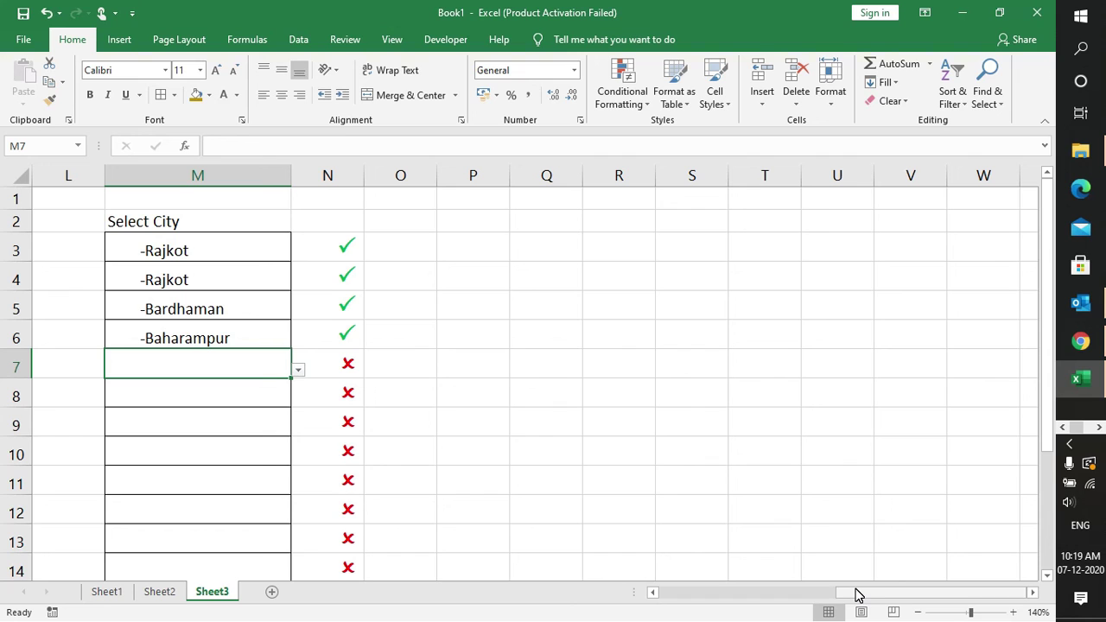
Switch to Sheet2 to review the sample two-level list and its marks beside the Select List column.
click(159, 594)
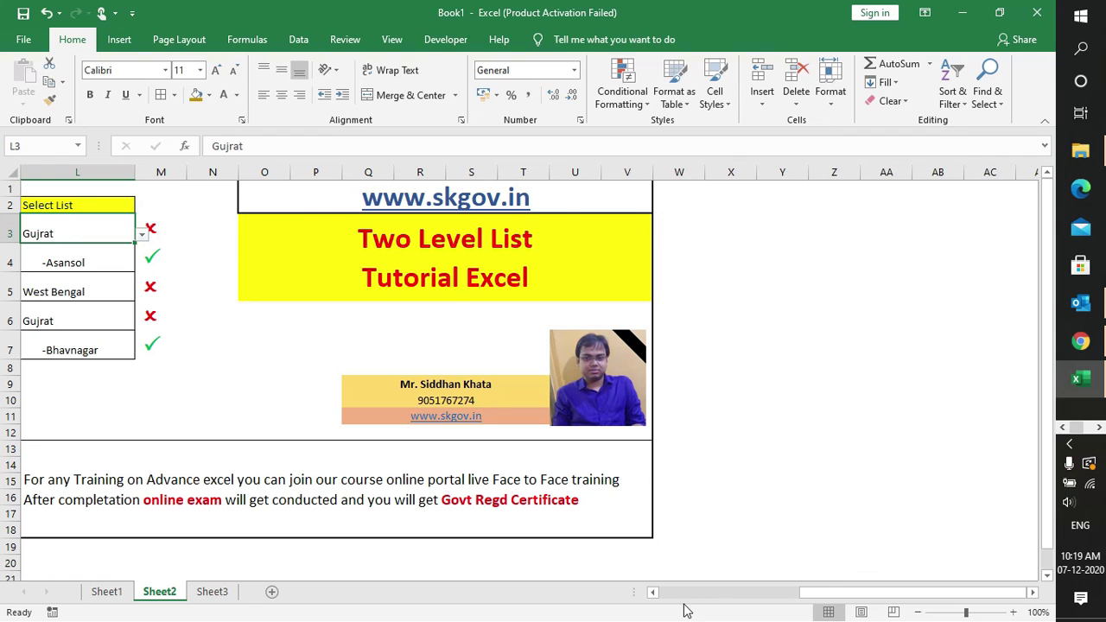
click(654, 592)
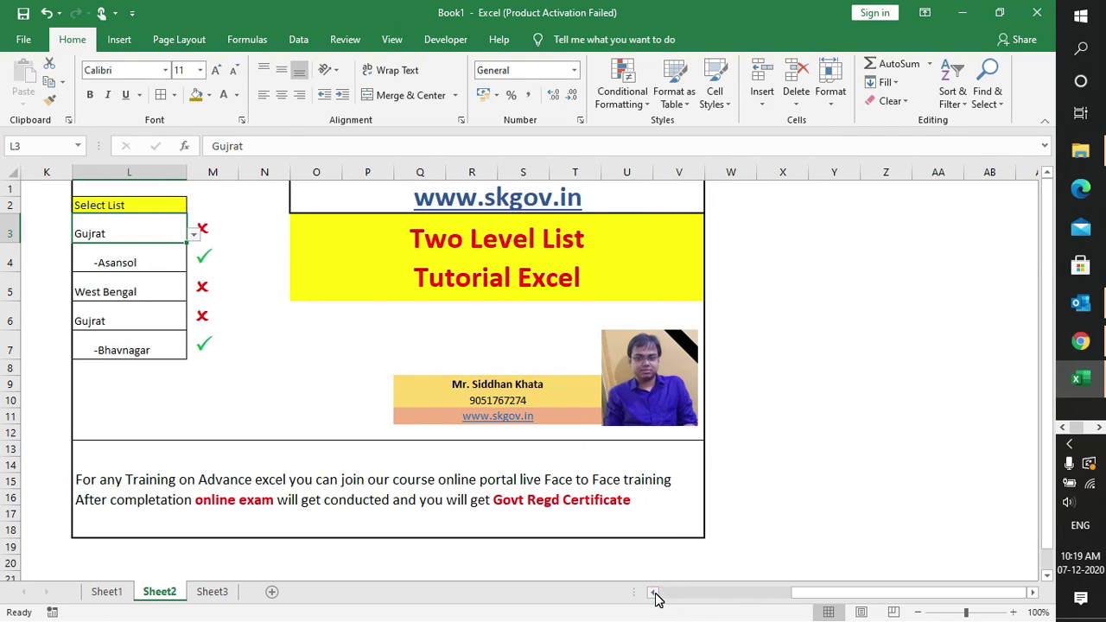